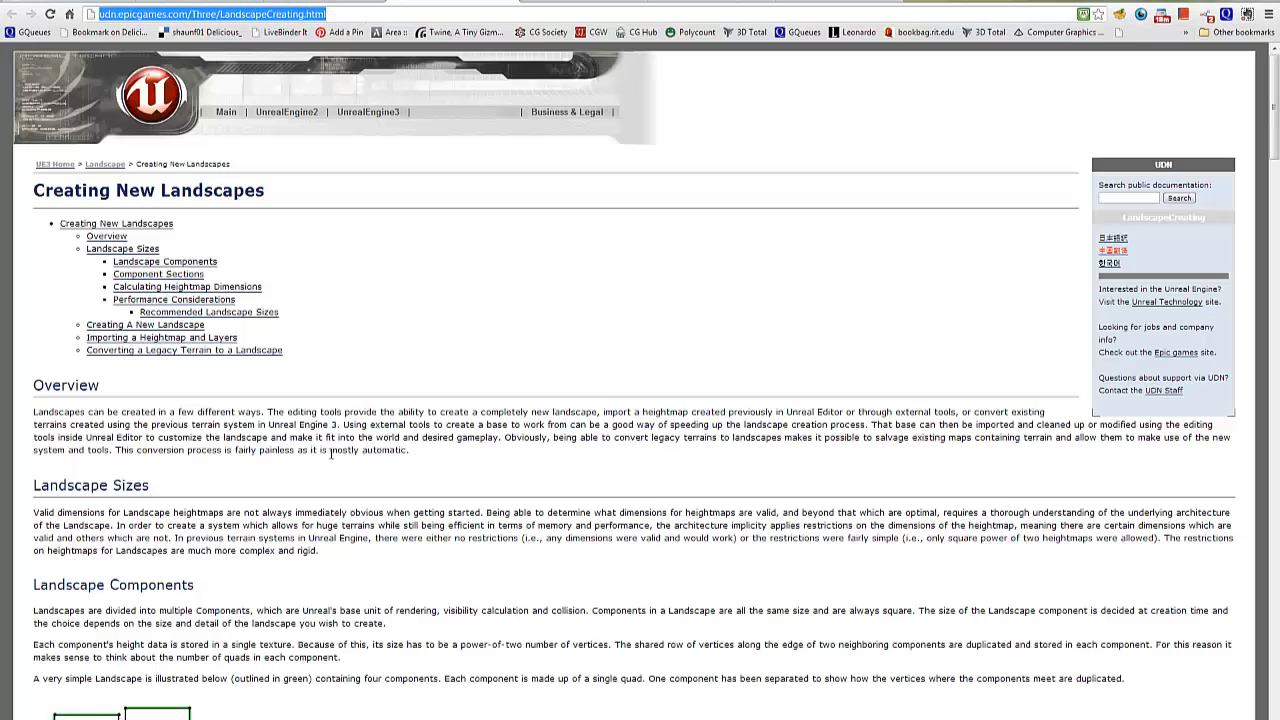
# Examine the landscape components, component sections, heightmap dimensions and recommended landscape sizes table in the Creating New Landscapes documentation
pyautogui.moveTo(280, 458); pyautogui.dragTo(222, 488)
pyautogui.click(221, 528)
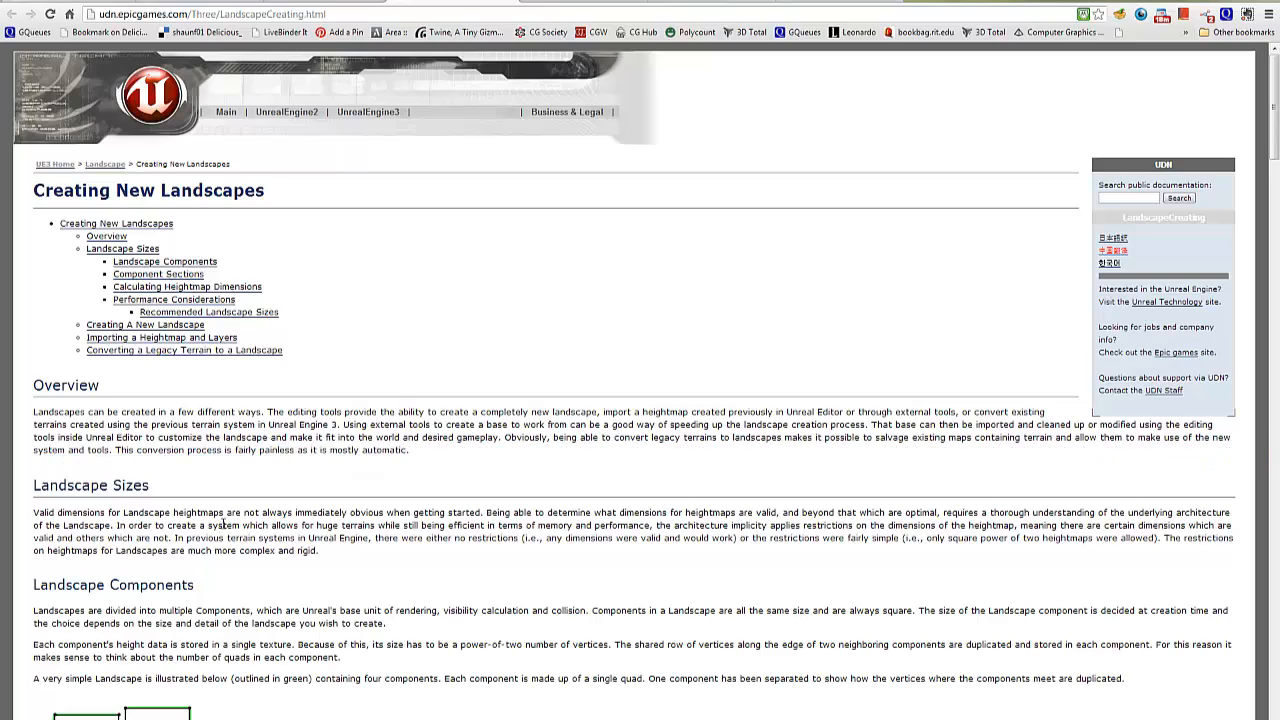
pyautogui.scroll(-3, 222, 524)
pyautogui.scroll(-3, 227, 525)
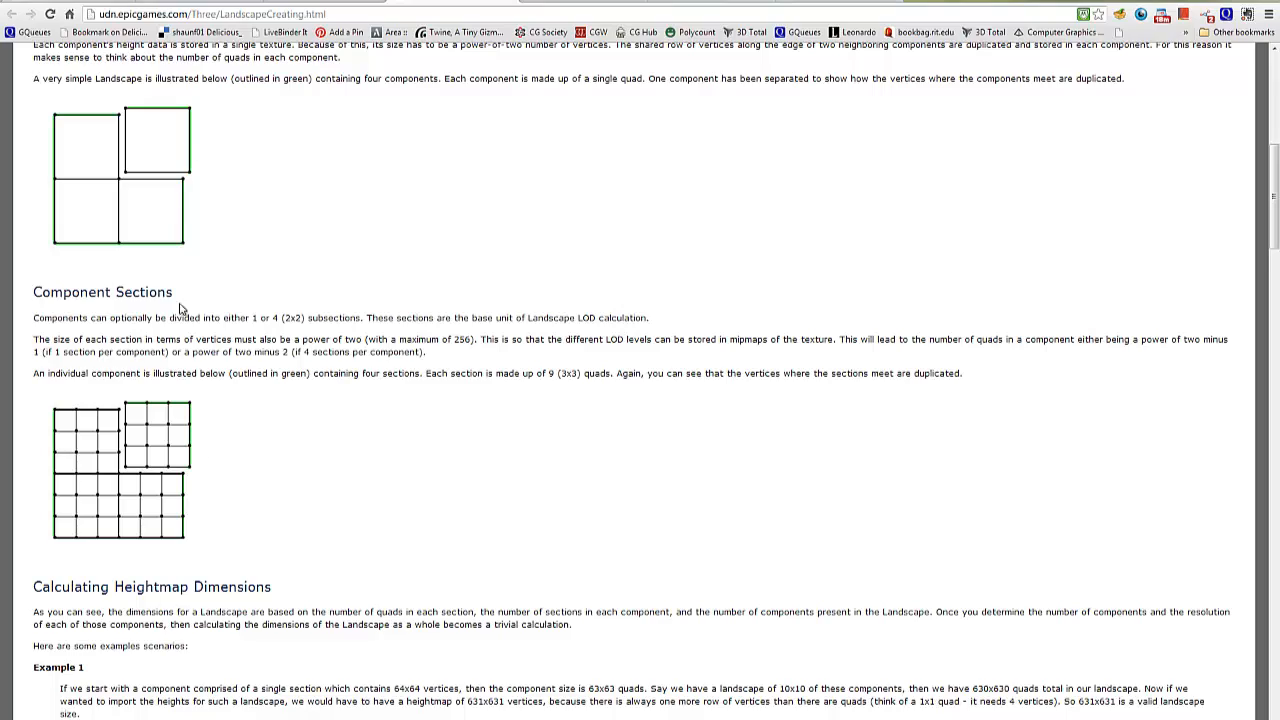
pyautogui.scroll(3, 181, 309)
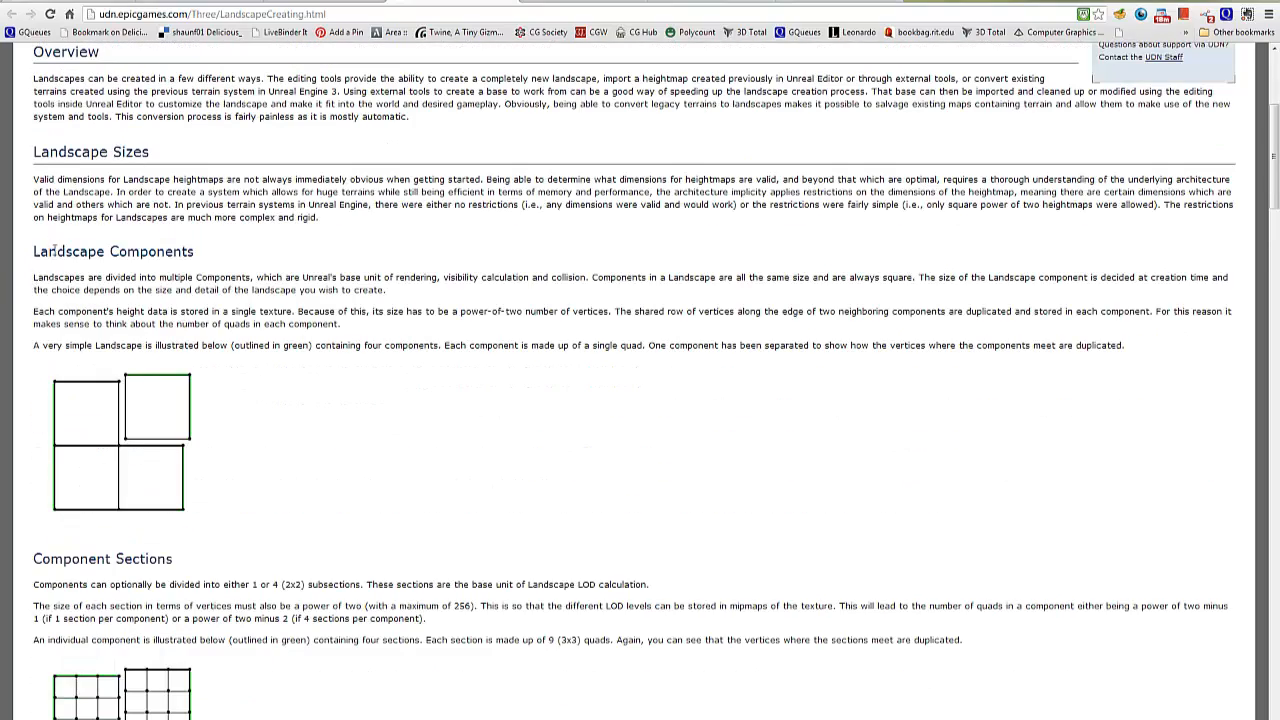
pyautogui.scroll(-8, 82, 487)
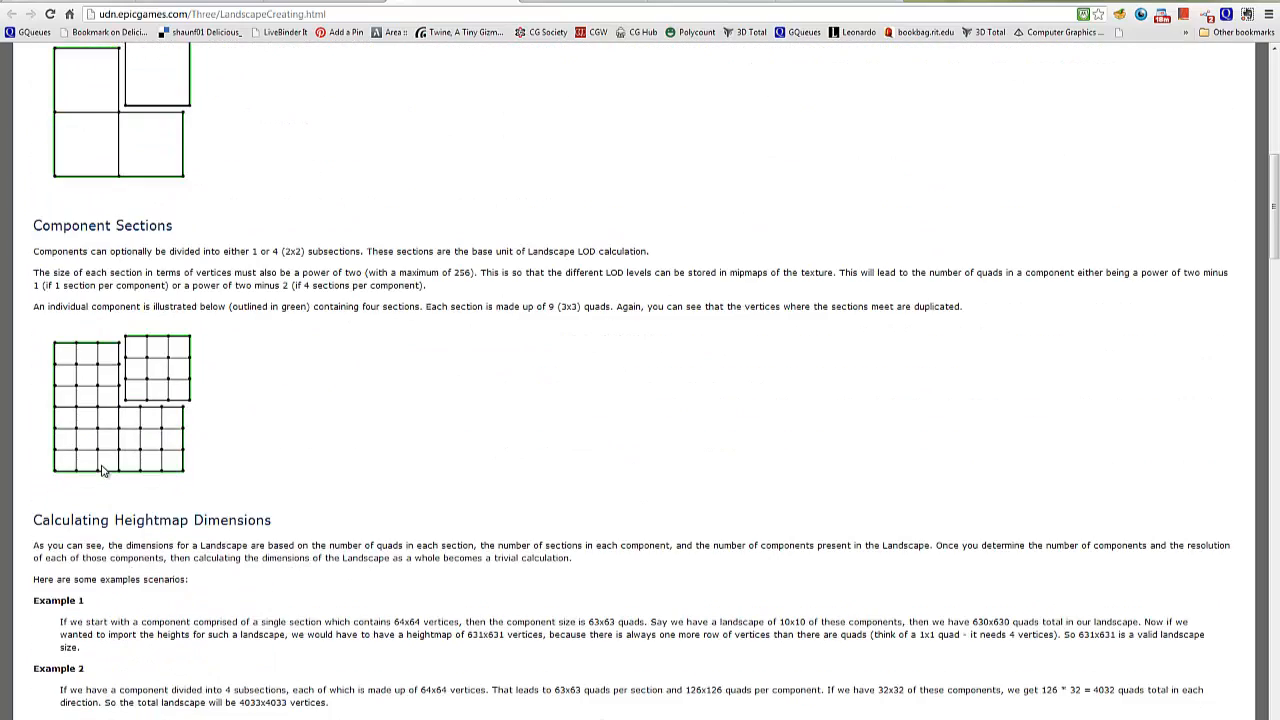
pyautogui.scroll(-2, 101, 446)
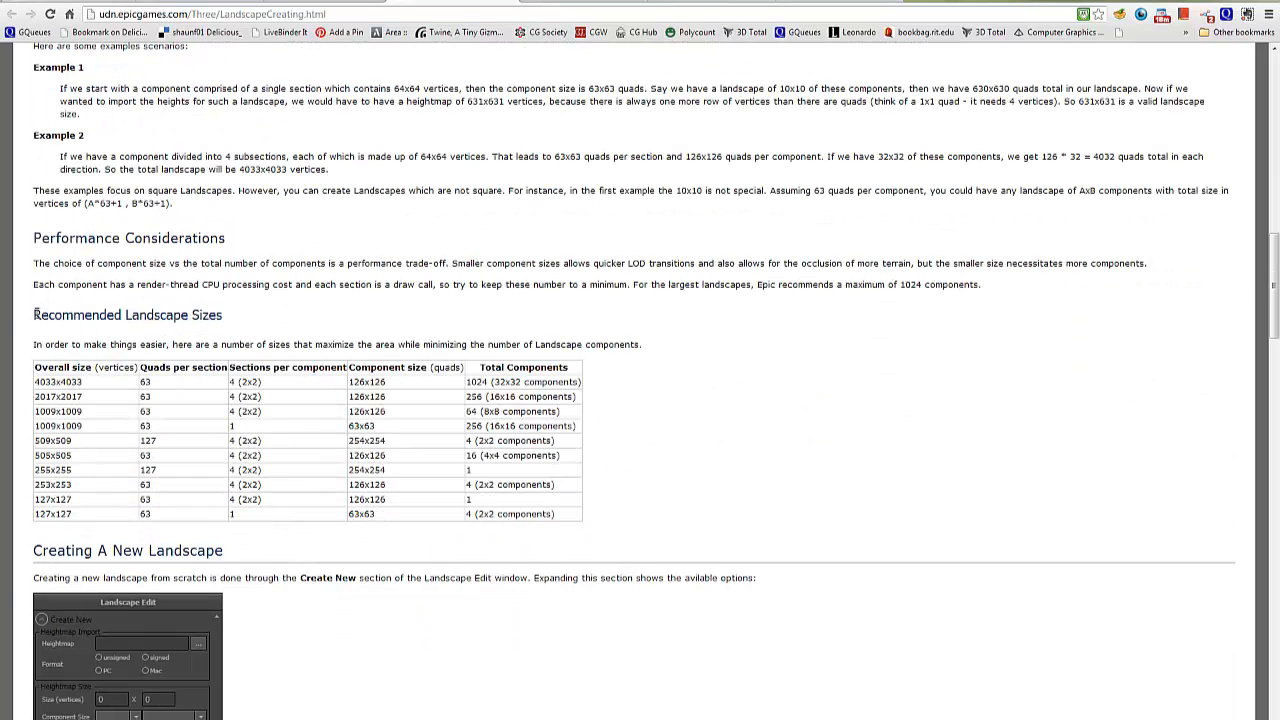
pyautogui.moveTo(199, 330); pyautogui.dragTo(766, 567)
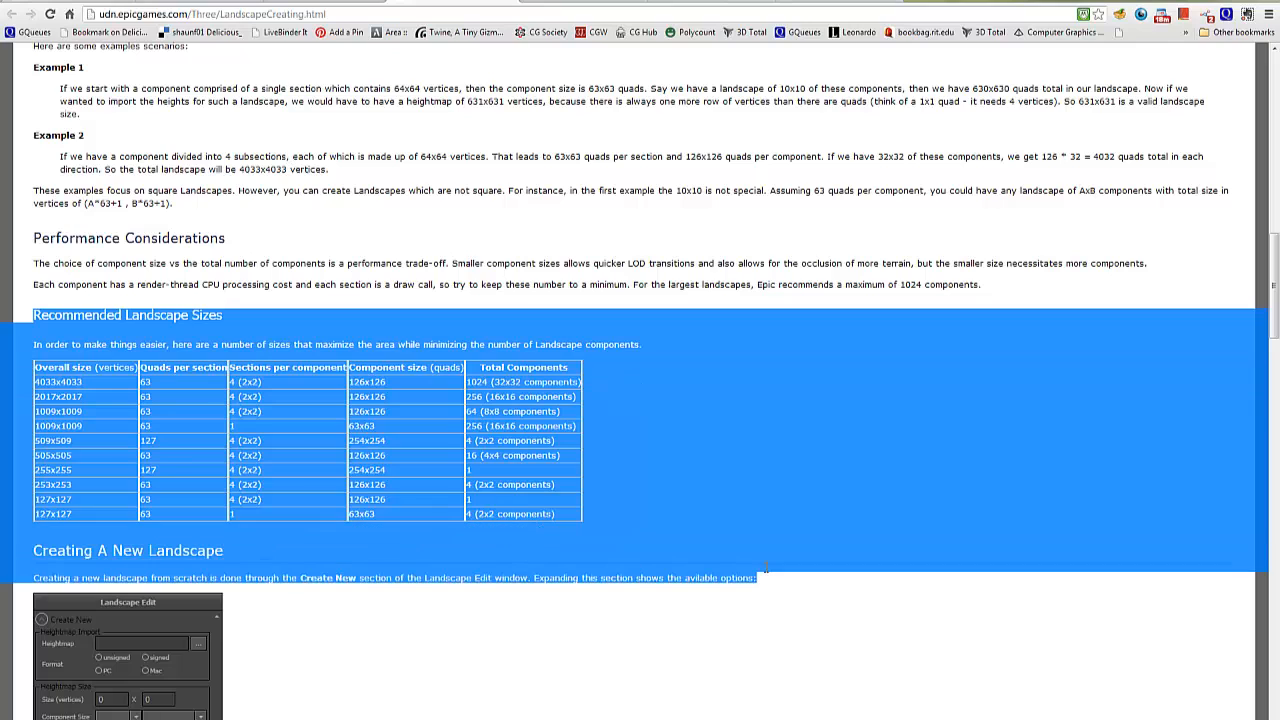
pyautogui.click(735, 572)
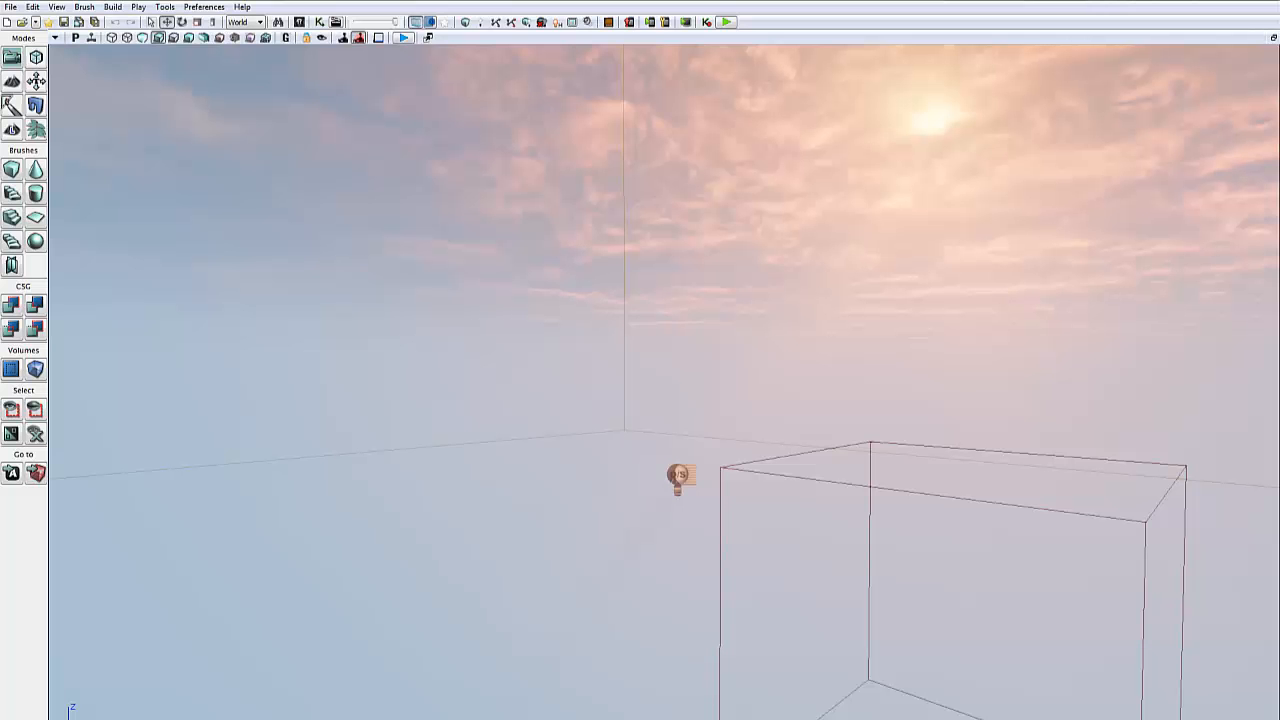
# In the Unreal Editor, create a new landscape with a heightmap size of 128 x 128 vertices
pyautogui.click(12, 130)
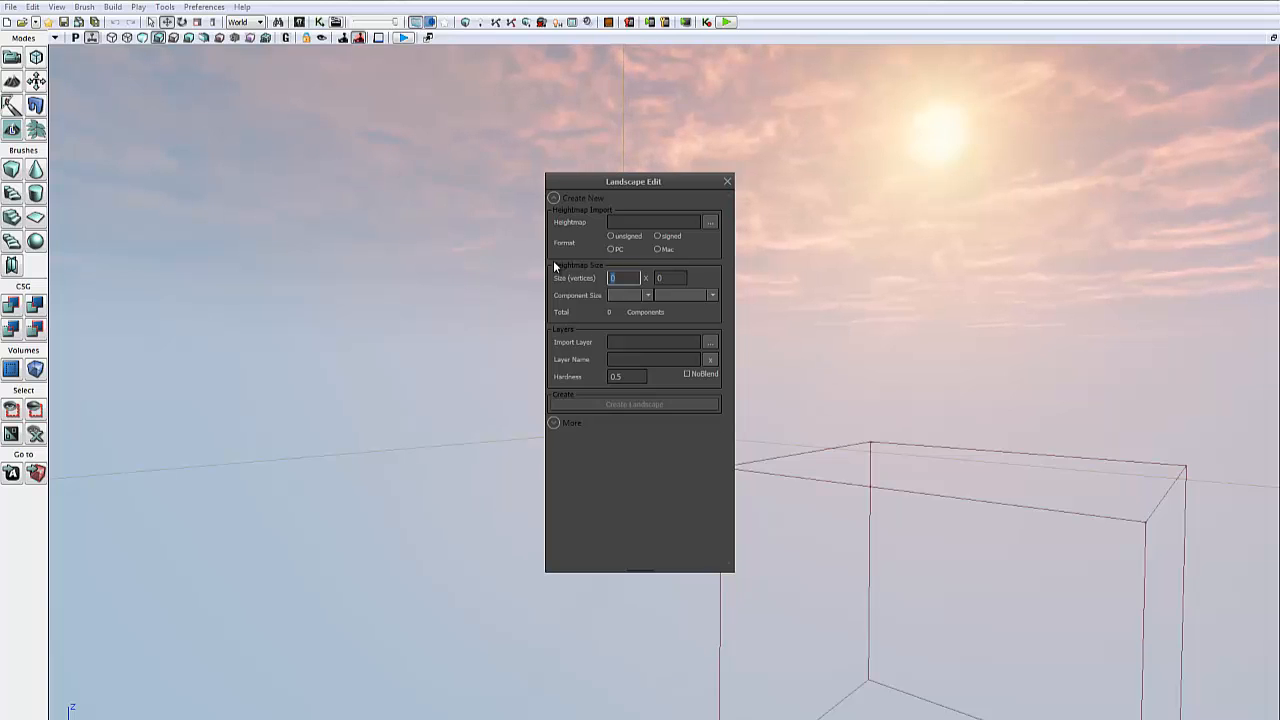
pyautogui.write('128')
pyautogui.press('Tab')
pyautogui.write('128')
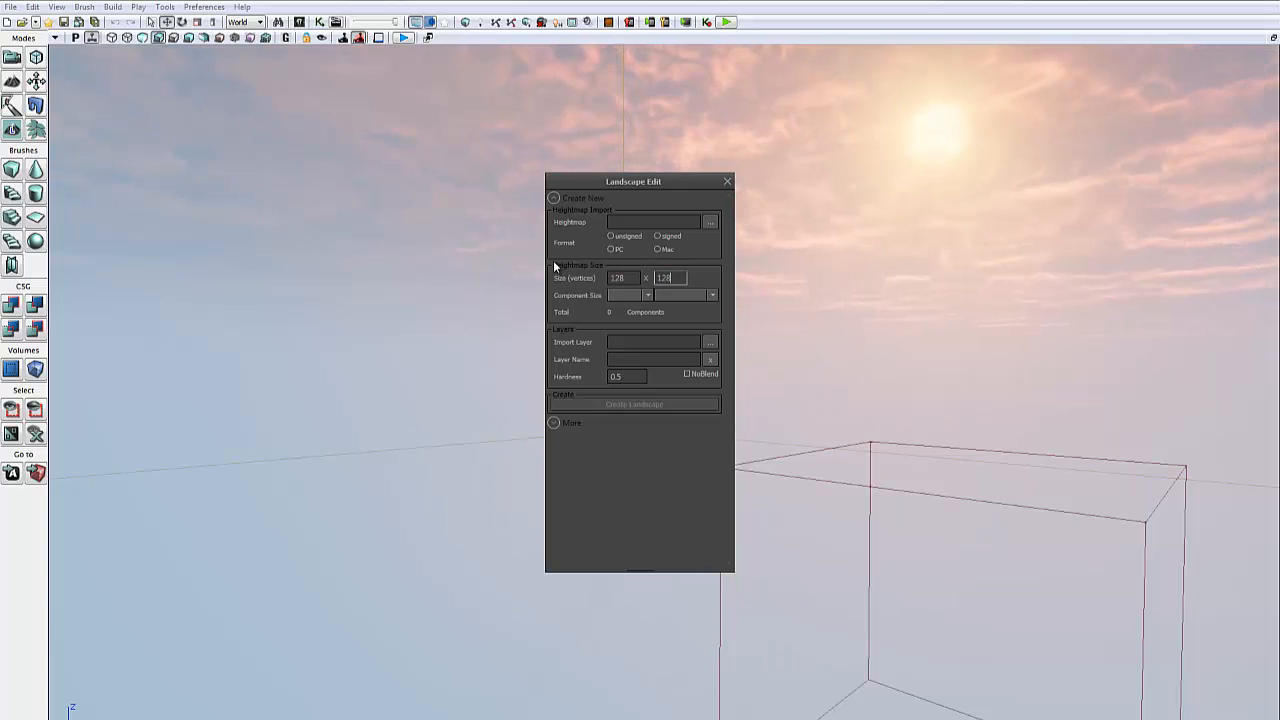
pyautogui.press('Tab')
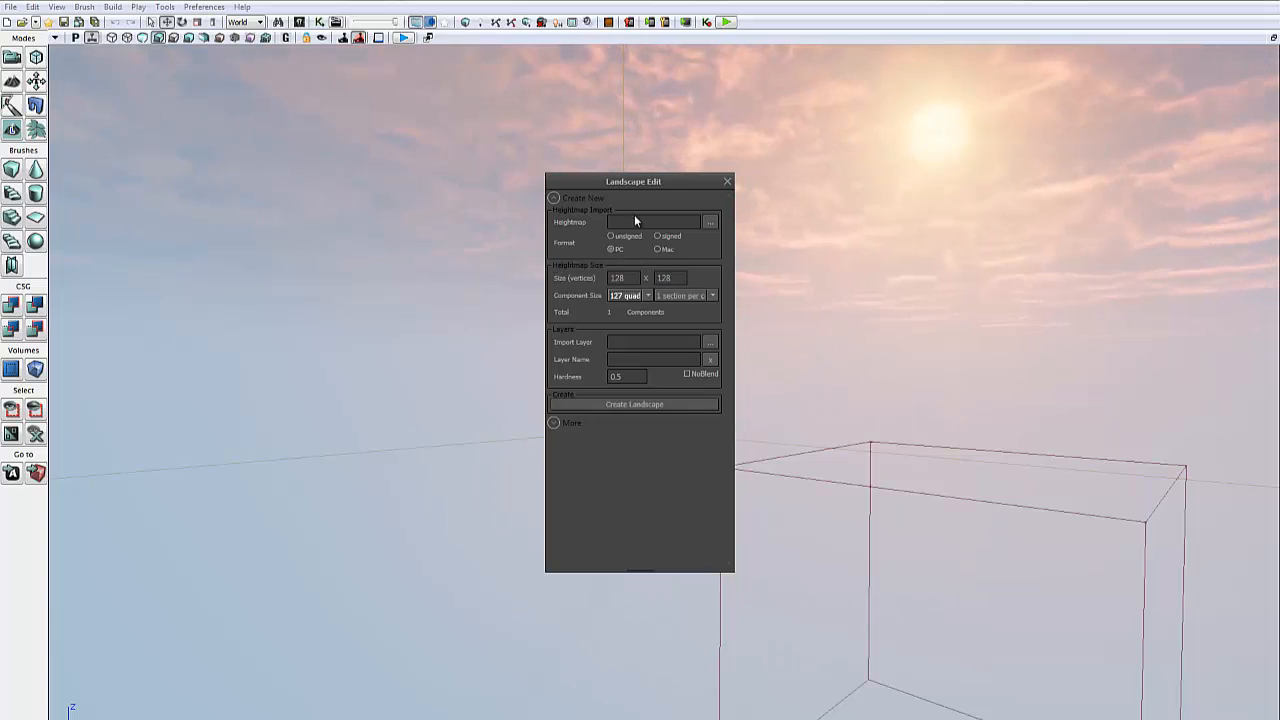
pyautogui.click(645, 402)
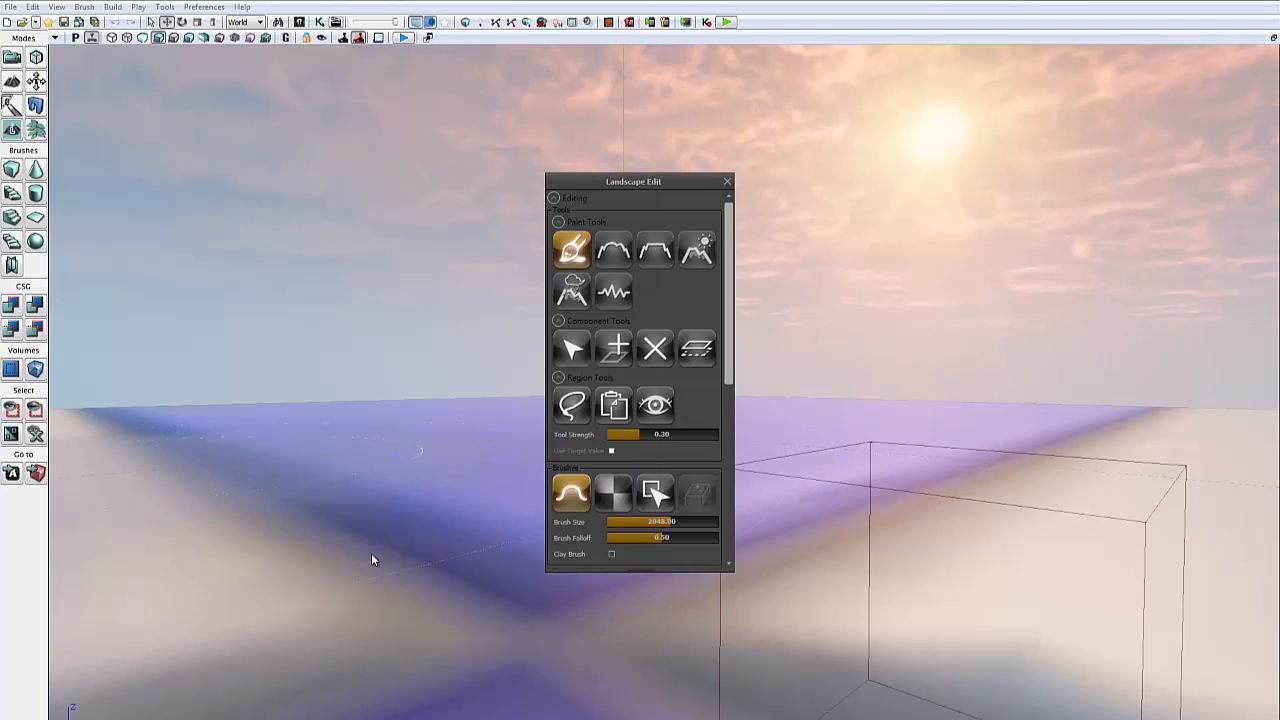
# Set the landscape tool strength to 0.19 and raise hills along the landscape's far edge with the Paint tool
pyautogui.moveTo(640, 434); pyautogui.dragTo(624, 434)
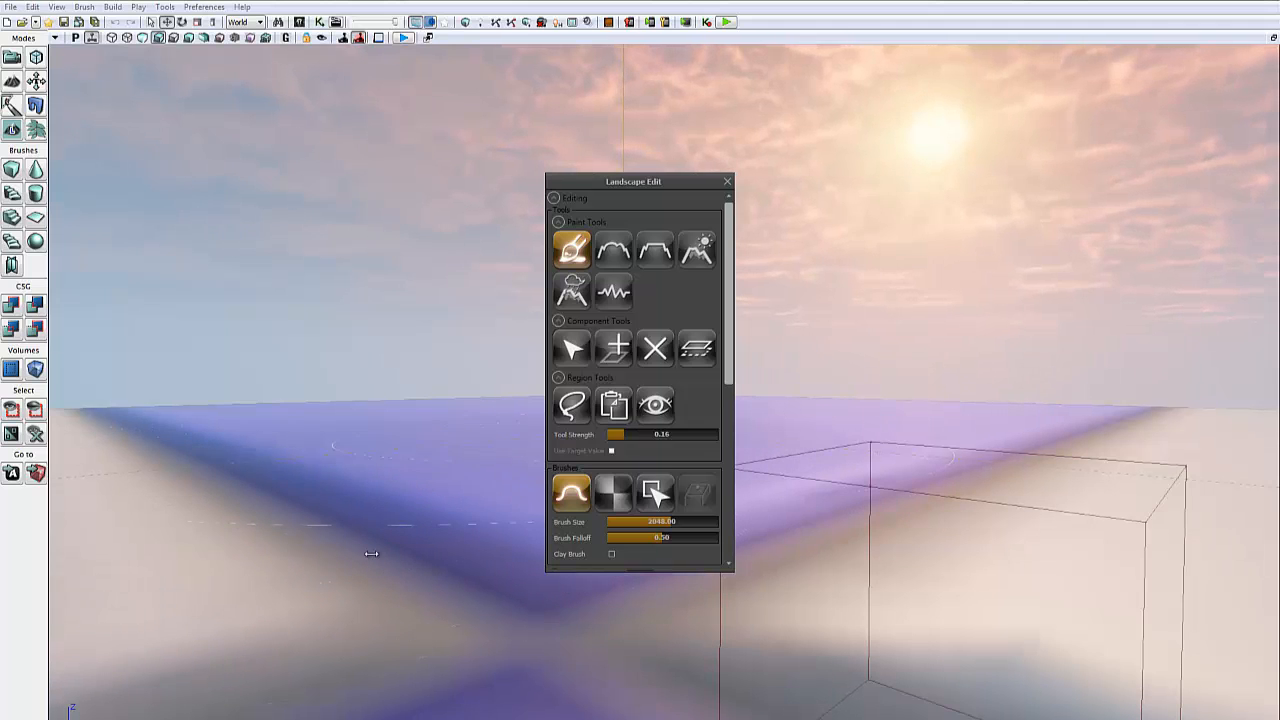
pyautogui.moveTo(371, 553); pyautogui.dragTo(370, 553, button='middle')
pyautogui.moveTo(371, 553); pyautogui.dragTo(371, 553, button='right')
pyautogui.moveTo(118, 472)
pyautogui.keyDown('ctrl'); pyautogui.mouseDown()
pyautogui.moveTo(130, 420)
pyautogui.moveTo(180, 368)
pyautogui.moveTo(425, 325)
pyautogui.mouseUp(); pyautogui.keyUp('ctrl')
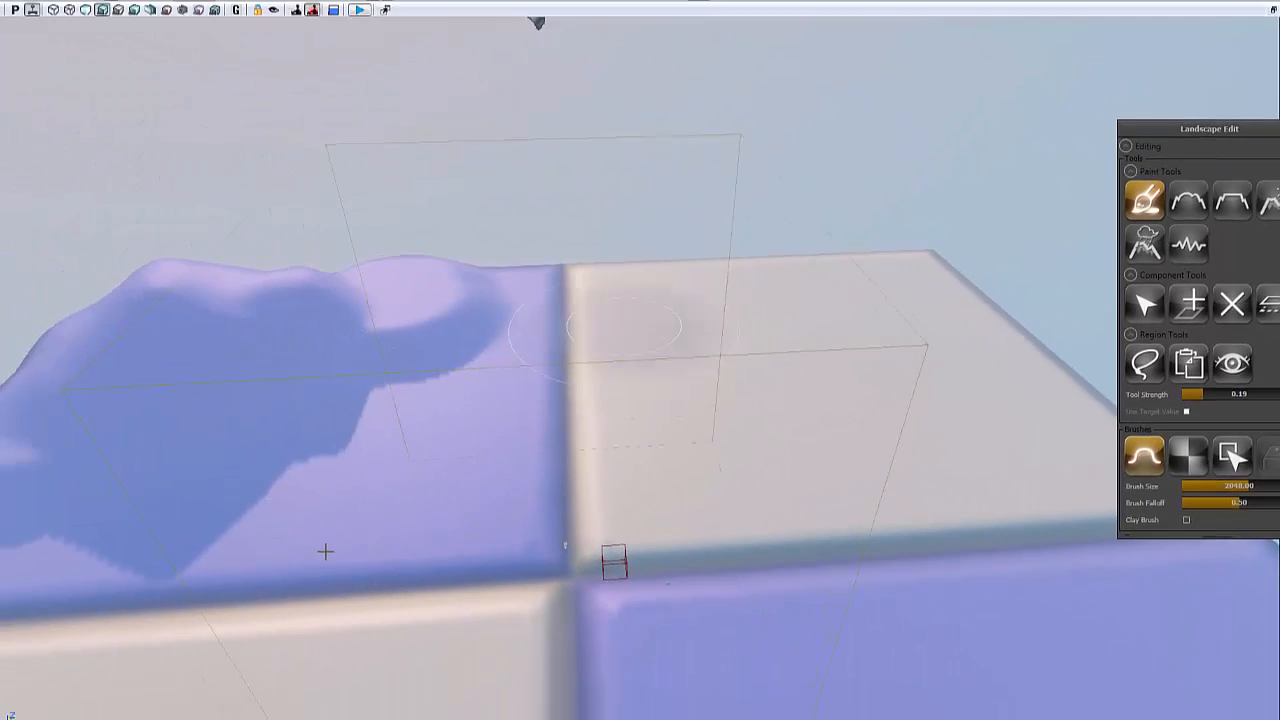
pyautogui.moveTo(600, 310)
pyautogui.keyDown('ctrl'); pyautogui.mouseDown()
pyautogui.moveTo(792, 285)
pyautogui.moveTo(936, 285)
pyautogui.moveTo(1120, 508)
pyautogui.moveTo(1088, 600)
pyautogui.mouseUp(); pyautogui.keyUp('ctrl')
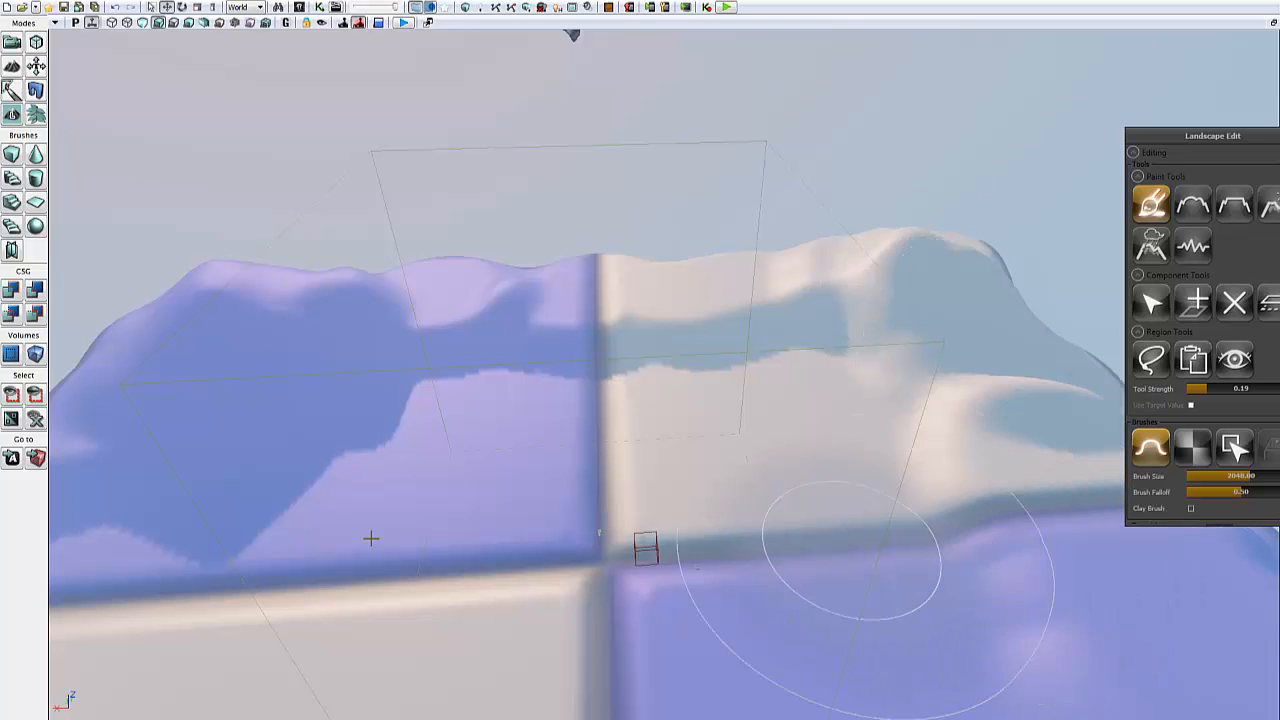
# Raise further hills and ridges around the remaining edges of the landscape with the Paint tool
pyautogui.moveTo(851, 540); pyautogui.dragTo(1080, 625, button='right')
pyautogui.moveTo(808, 265)
pyautogui.keyDown('ctrl'); pyautogui.mouseDown()
pyautogui.moveTo(871, 229)
pyautogui.moveTo(1090, 300)
pyautogui.moveTo(1098, 335)
pyautogui.mouseUp(); pyautogui.keyUp('ctrl')
pyautogui.keyDown('ctrl'); pyautogui.moveTo(1035, 612); pyautogui.dragTo(900, 545); pyautogui.keyUp('ctrl')
pyautogui.moveTo(717, 394); pyautogui.dragTo(266, 314, button='right')
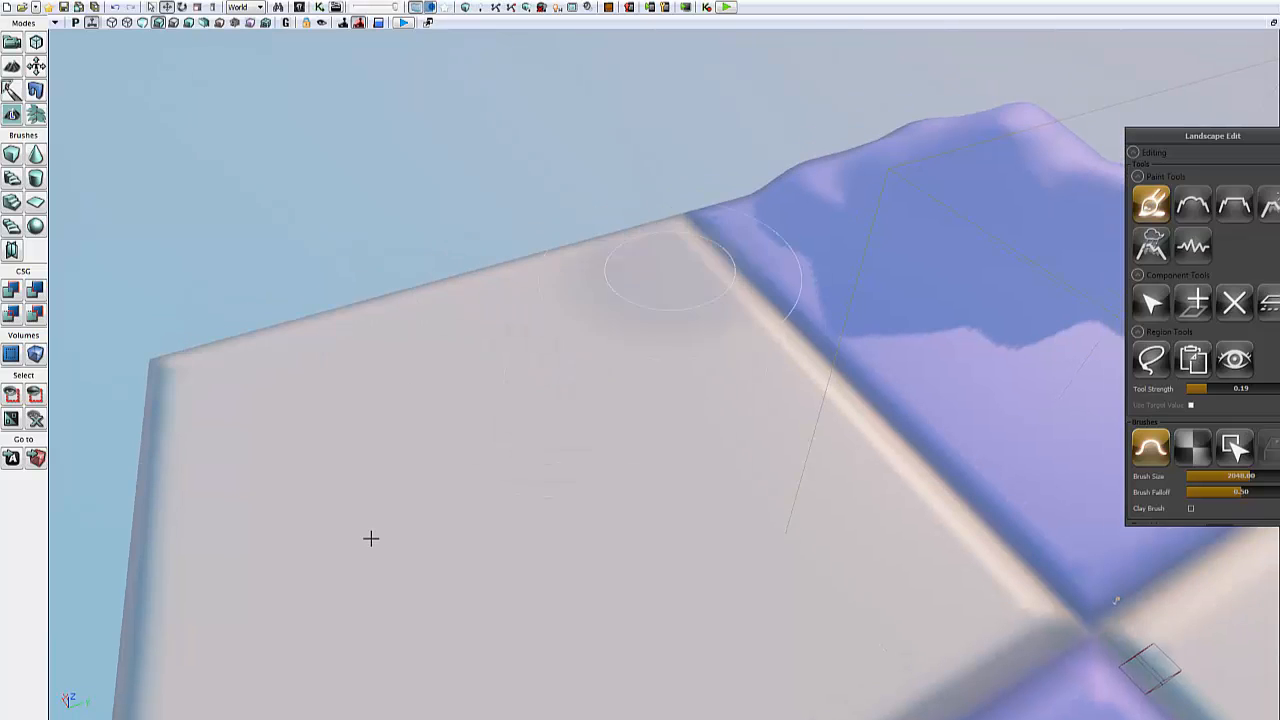
pyautogui.moveTo(730, 220)
pyautogui.keyDown('ctrl'); pyautogui.mouseDown()
pyautogui.moveTo(750, 205)
pyautogui.moveTo(451, 295)
pyautogui.moveTo(274, 383)
pyautogui.moveTo(289, 600)
pyautogui.moveTo(328, 640)
pyautogui.mouseUp(); pyautogui.keyUp('ctrl')
pyautogui.moveTo(328, 640)
pyautogui.mouseDown(button='right')
pyautogui.moveTo(395, 710)
pyautogui.moveTo(591, 694)
pyautogui.mouseUp(button='right')
pyautogui.moveTo(591, 694)
pyautogui.keyDown('ctrl'); pyautogui.mouseDown()
pyautogui.moveTo(591, 629)
pyautogui.moveTo(643, 609)
pyautogui.moveTo(697, 462)
pyautogui.moveTo(650, 490)
pyautogui.mouseUp(); pyautogui.keyUp('ctrl')
pyautogui.moveTo(650, 490)
pyautogui.mouseDown(button='right')
pyautogui.moveTo(534, 330)
pyautogui.moveTo(610, 450)
pyautogui.mouseUp(button='right')
pyautogui.moveTo(660, 580)
pyautogui.keyDown('ctrl'); pyautogui.mouseDown()
pyautogui.moveTo(815, 540)
pyautogui.moveTo(778, 660)
pyautogui.mouseUp(); pyautogui.keyUp('ctrl')
# Lower the terrain between the raised hills to carve a valley in the middle of the landscape
pyautogui.keyDown('ctrl'); pyautogui.keyDown('shift'); pyautogui.moveTo(606, 494); pyautogui.dragTo(505, 636); pyautogui.keyUp('shift'); pyautogui.keyUp('ctrl')
pyautogui.moveTo(780, 590); pyautogui.dragTo(960, 530, button='right')
pyautogui.moveTo(700, 485)
pyautogui.keyDown('ctrl'); pyautogui.keyDown('shift'); pyautogui.mouseDown()
pyautogui.moveTo(700, 523)
pyautogui.moveTo(740, 590)
pyautogui.mouseUp(); pyautogui.keyUp('shift'); pyautogui.keyUp('ctrl')
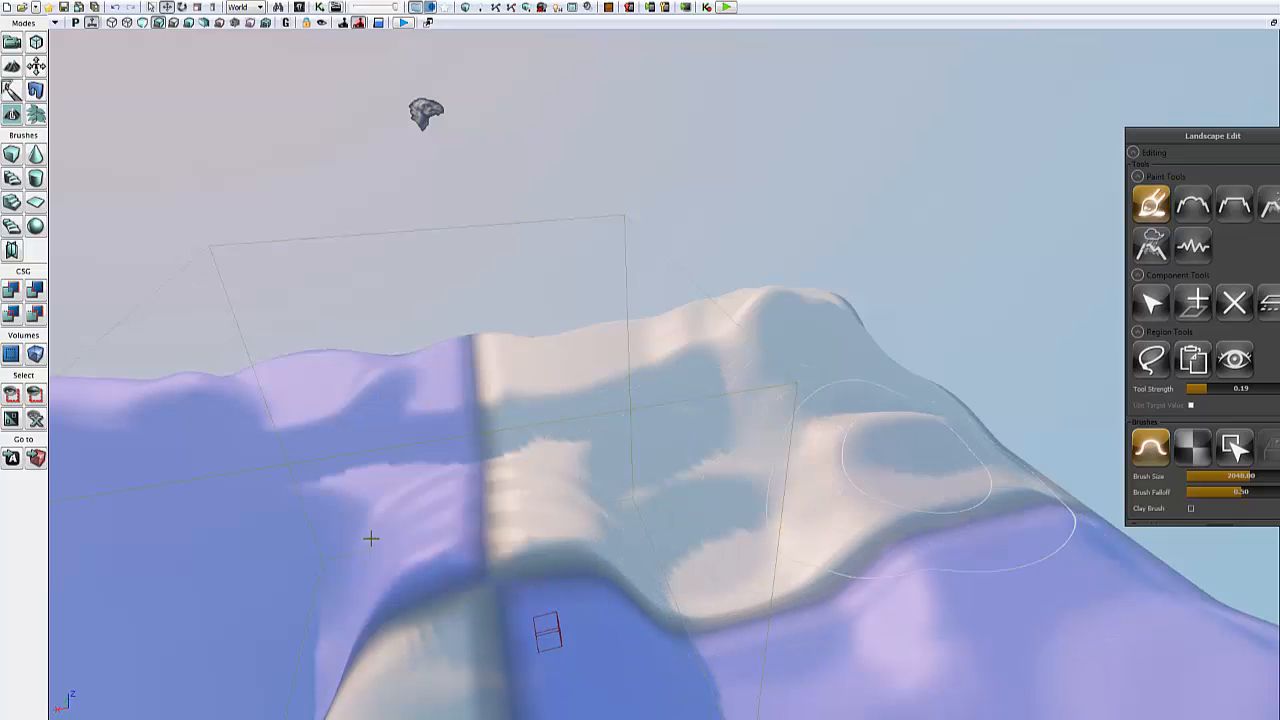
# Soften the slopes beside the valley with the Smooth tool and level the nearby terrain with the Flatten tool
pyautogui.moveTo(1212, 136)
pyautogui.mouseDown()
pyautogui.moveTo(976, 131)
pyautogui.moveTo(935, 117)
pyautogui.mouseUp()
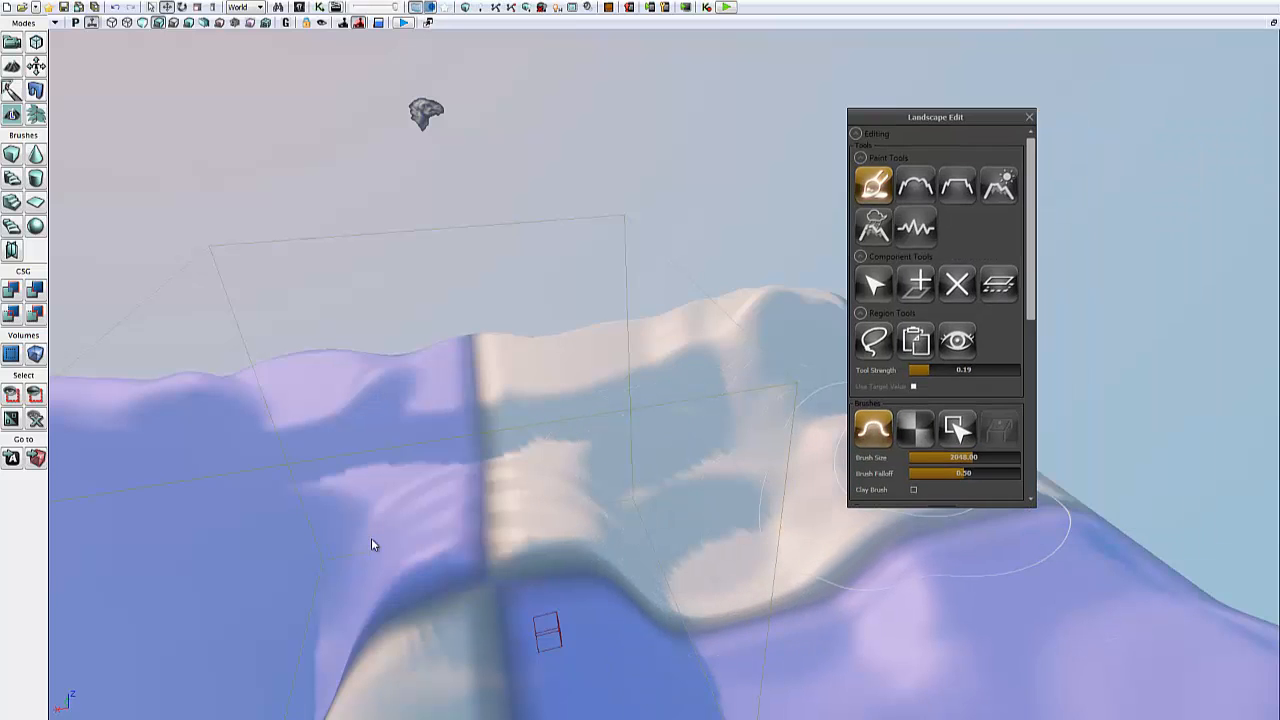
pyautogui.click(915, 186)
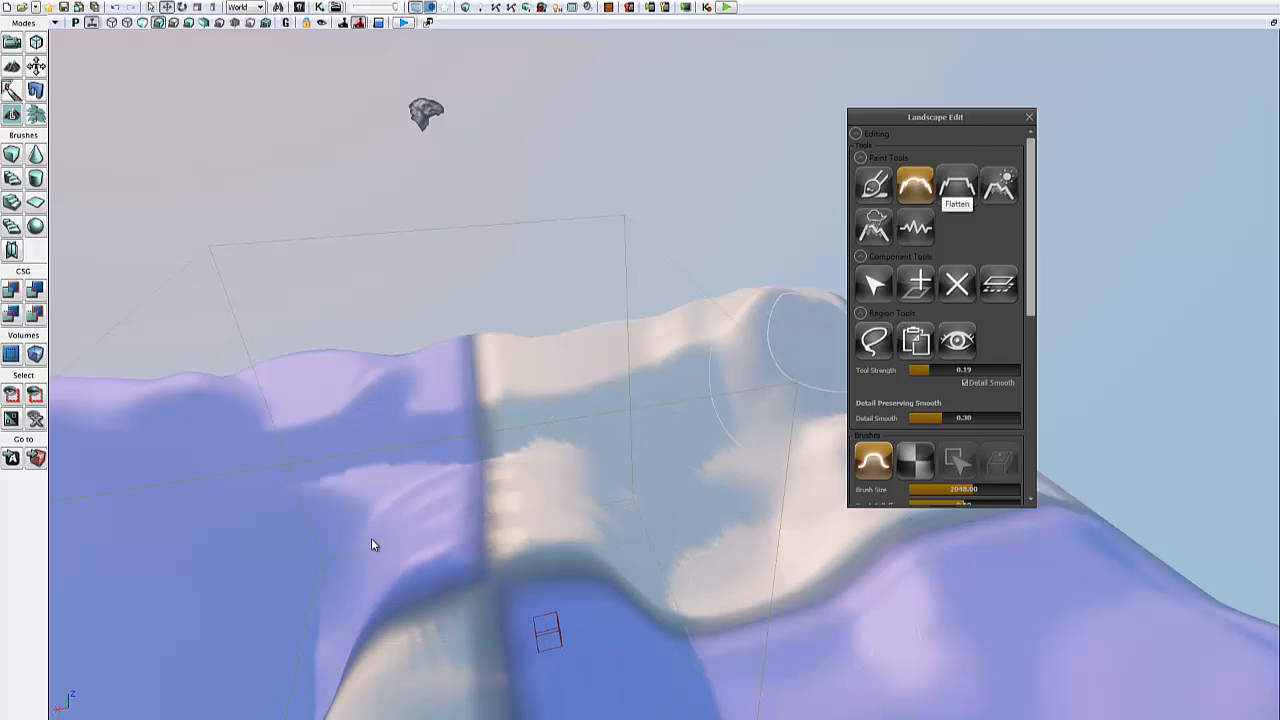
pyautogui.click(957, 185)
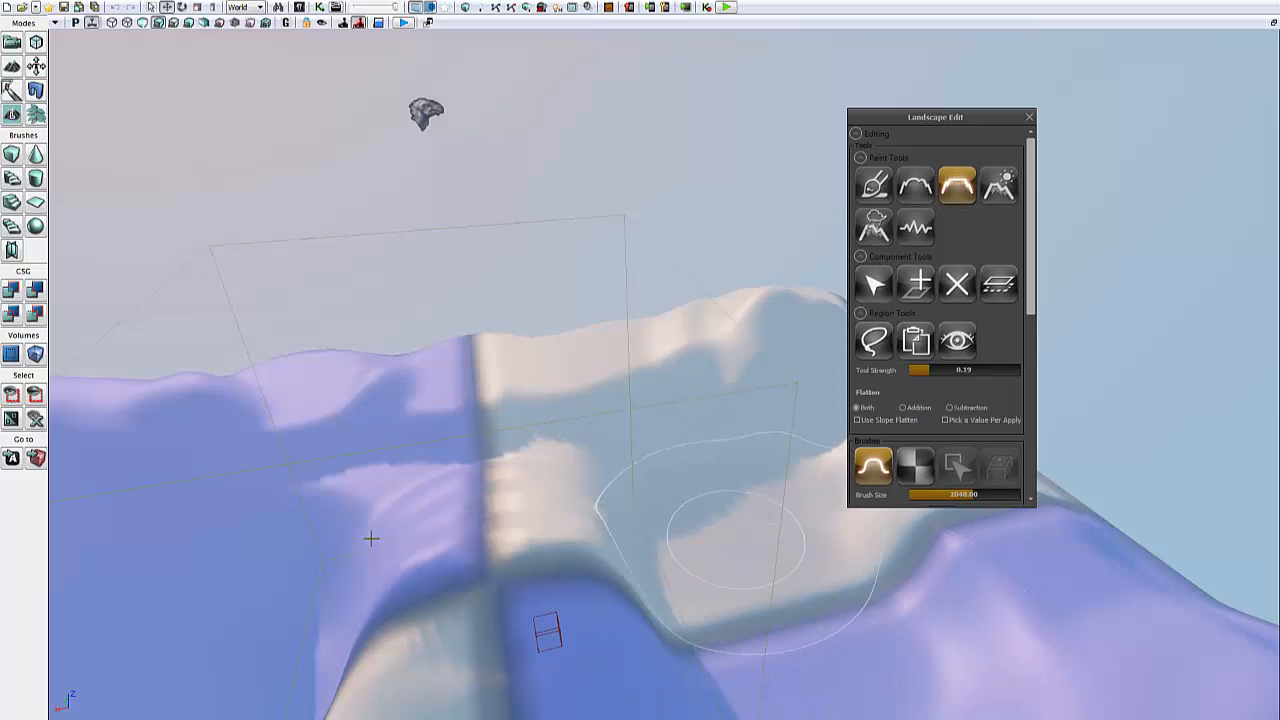
# Wear down the sculpted ridges and slopes around the valley with the Erosion tool in Subtraction mode
pyautogui.click(999, 185)
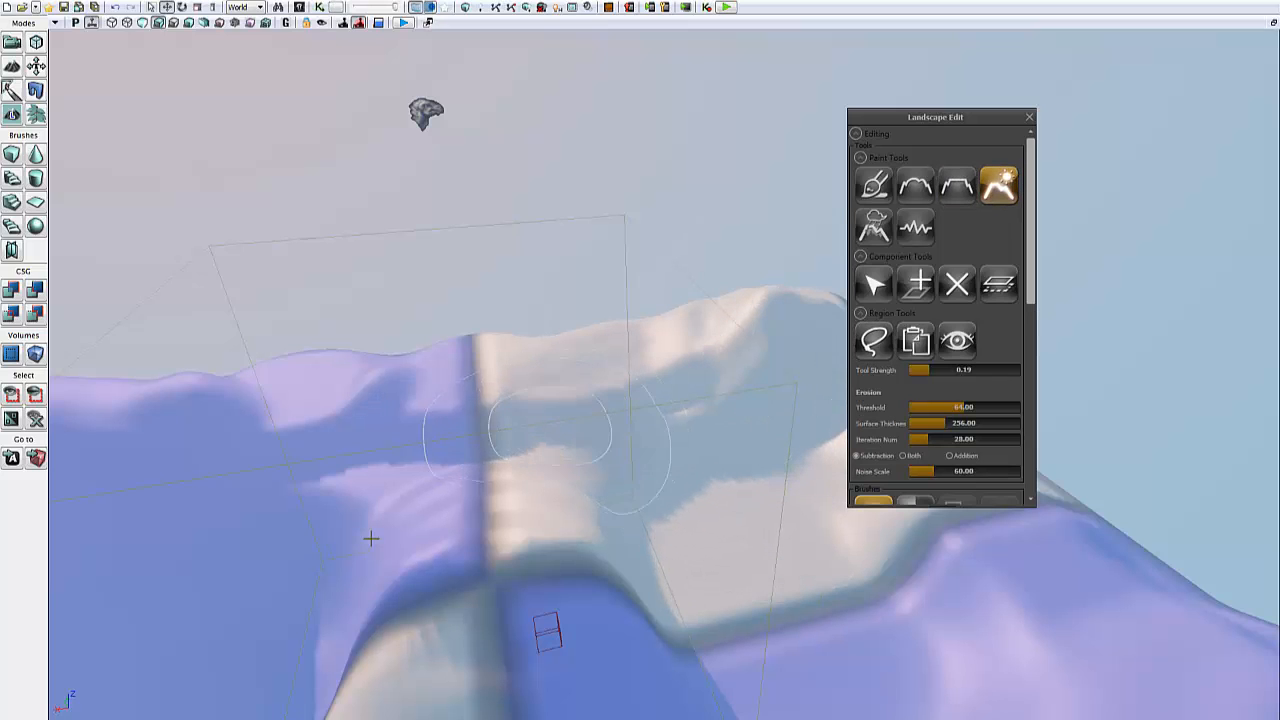
pyautogui.moveTo(512, 605)
pyautogui.keyDown('ctrl'); pyautogui.mouseDown()
pyautogui.moveTo(577, 443)
pyautogui.moveTo(528, 516)
pyautogui.moveTo(588, 690)
pyautogui.moveTo(597, 612)
pyautogui.moveTo(689, 414)
pyautogui.moveTo(780, 430)
pyautogui.moveTo(1005, 652)
pyautogui.moveTo(905, 520)
pyautogui.mouseUp(); pyautogui.keyUp('ctrl')
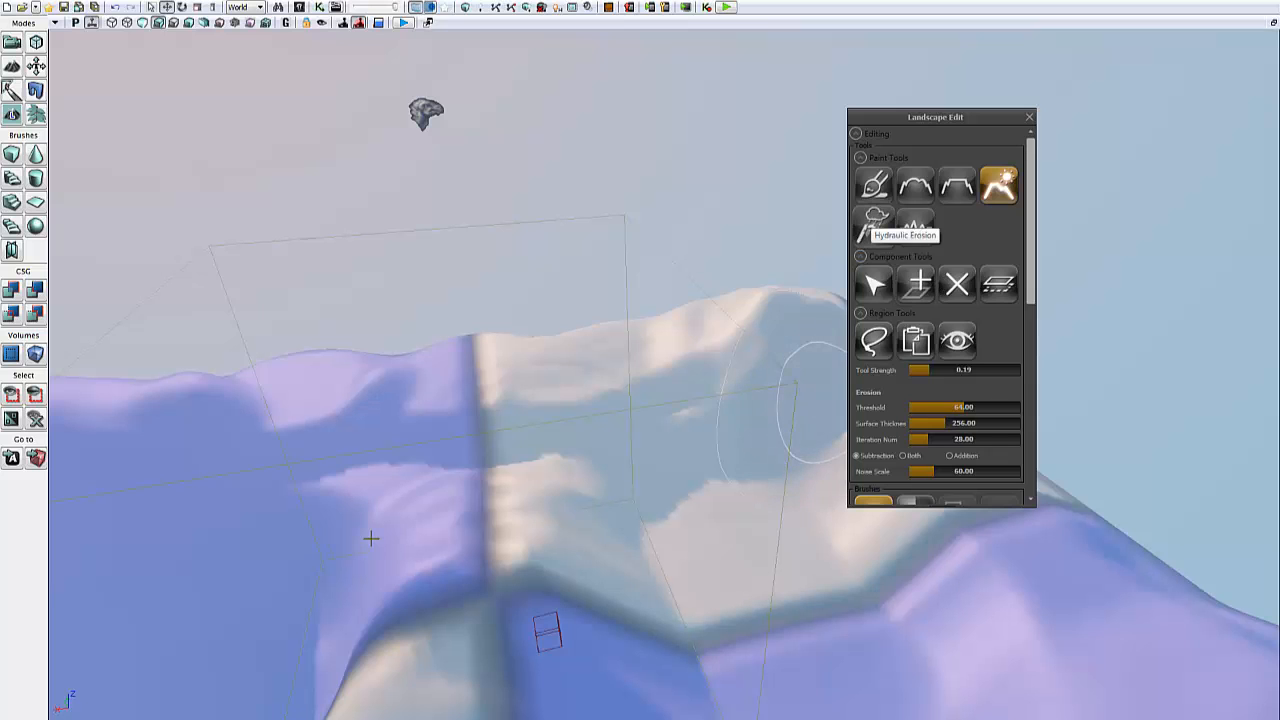
pyautogui.moveTo(531, 520); pyautogui.dragTo(306, 543, button='right')
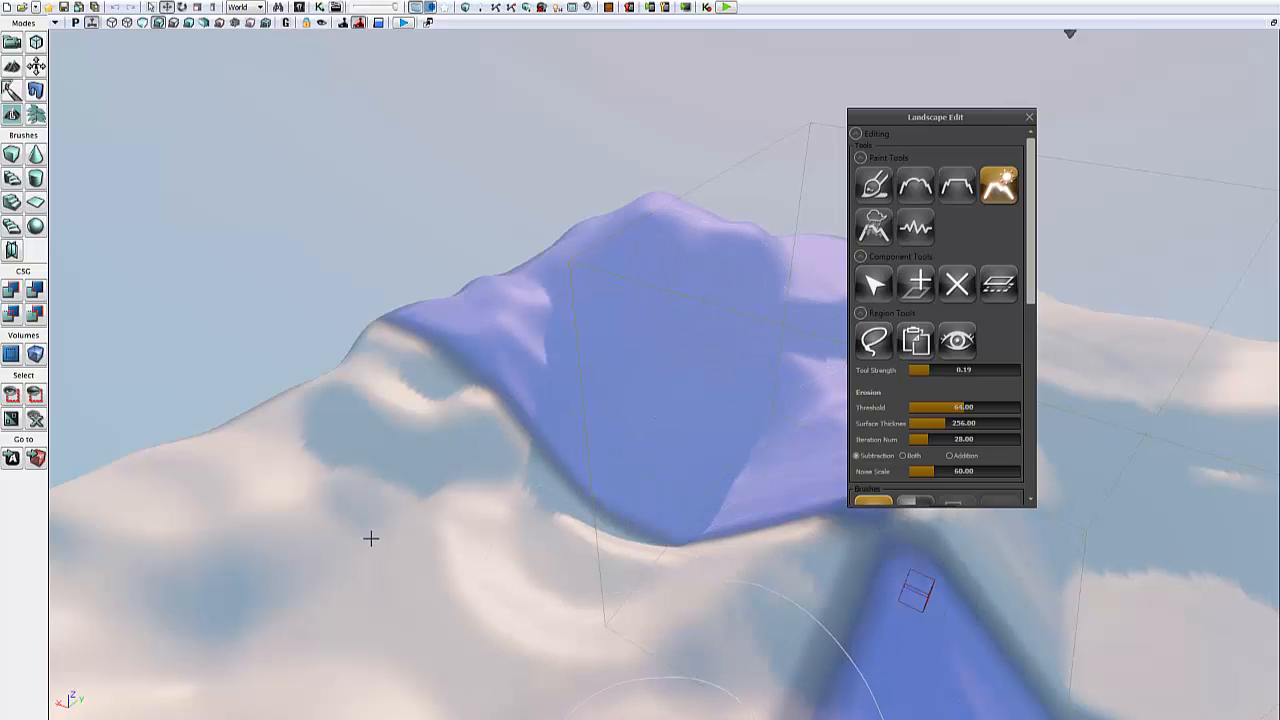
pyautogui.moveTo(765, 645)
pyautogui.mouseDown(button='right')
pyautogui.moveTo(865, 675)
pyautogui.moveTo(1078, 643)
pyautogui.mouseUp(button='right')
pyautogui.moveTo(420, 512)
pyautogui.keyDown('ctrl'); pyautogui.mouseDown()
pyautogui.moveTo(425, 532)
pyautogui.moveTo(480, 475)
pyautogui.mouseUp(); pyautogui.keyUp('ctrl')
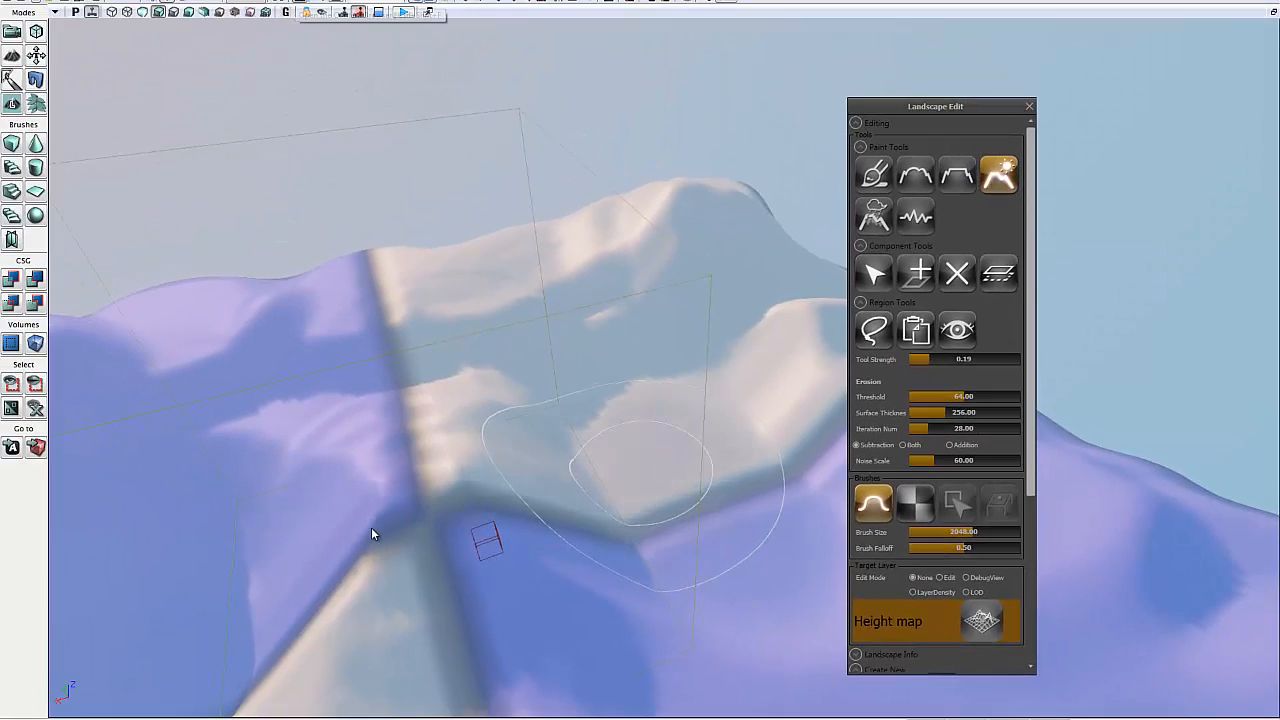
# Open MyLandscapeMat from MyPackageLand in the Material Editor and arrange it beside the Content Browser
pyautogui.hotkey('alt', 'Tab')
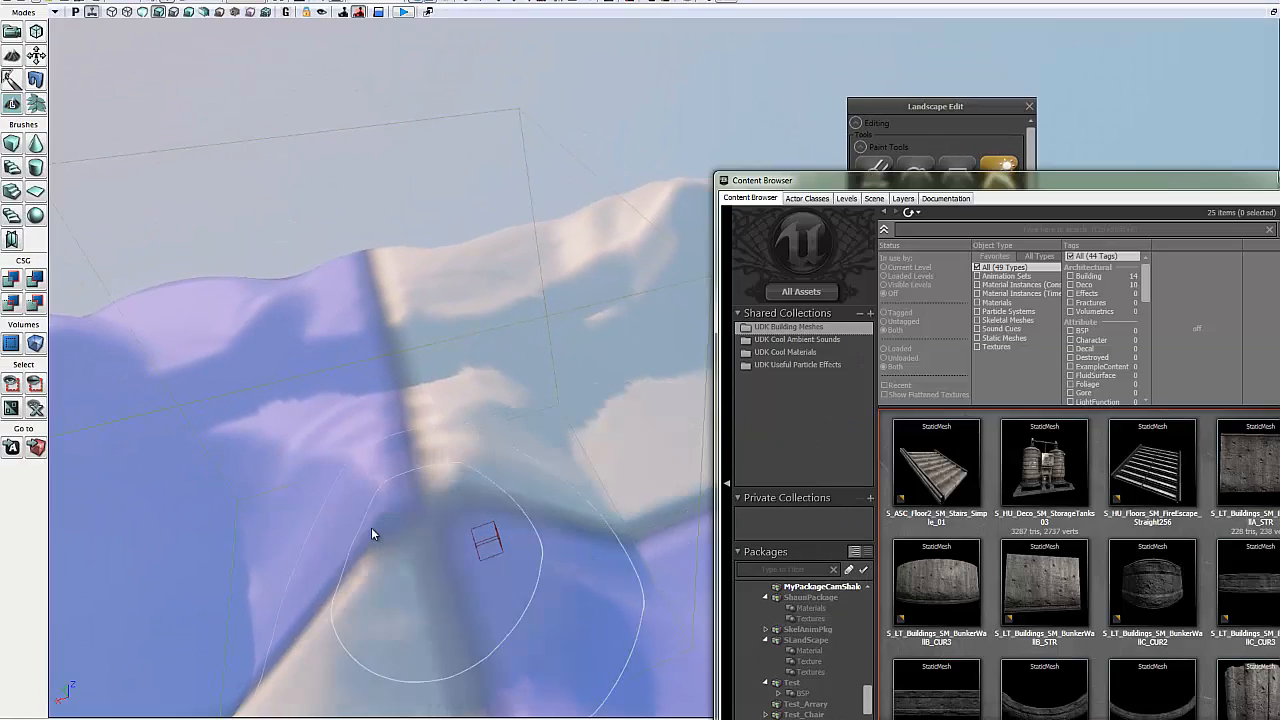
pyautogui.moveTo(930, 180); pyautogui.dragTo(599, 27)
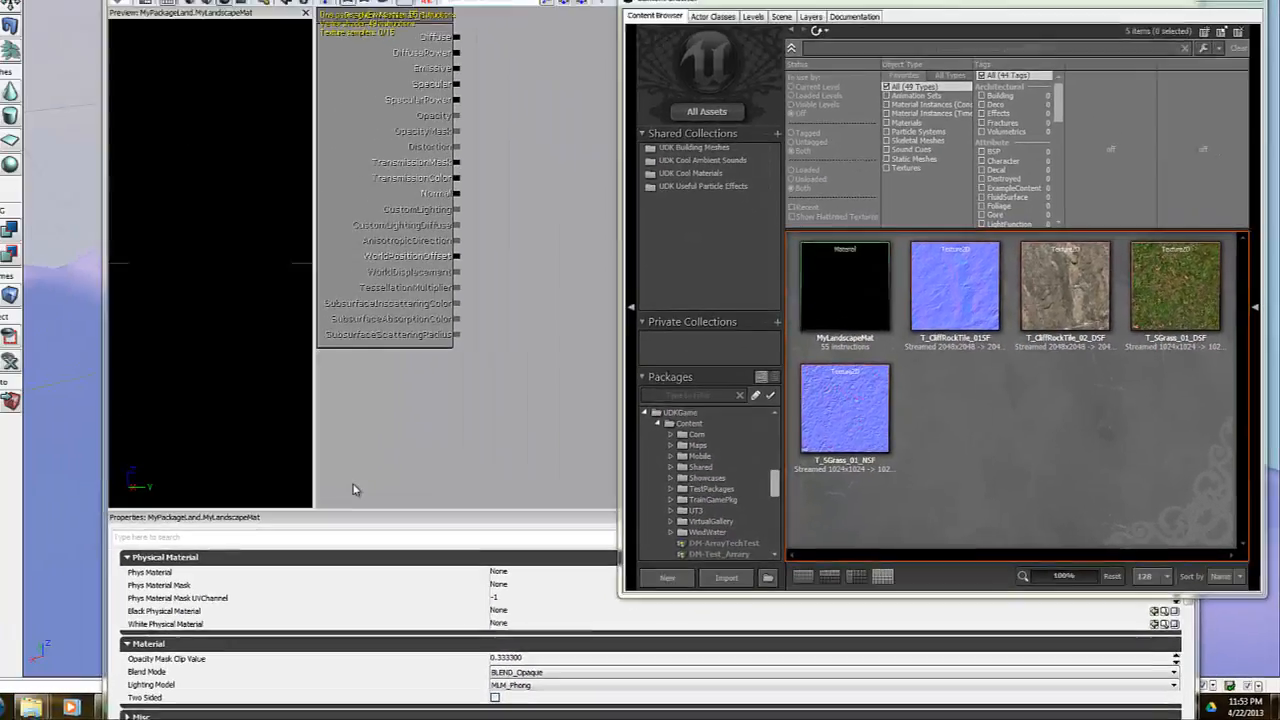
pyautogui.click(367, 489)
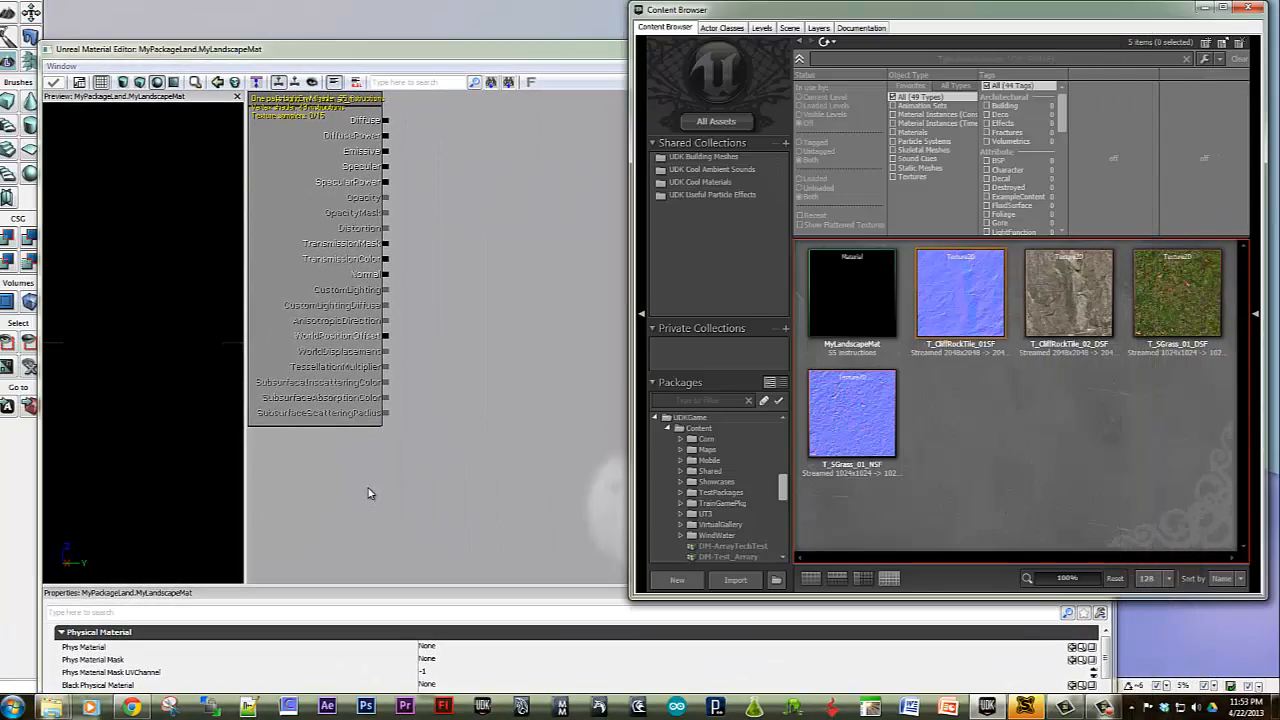
# Select the four cliff rock and grass textures and add a Texture Sample for T_CliffRockTile_01SF to the material graph
pyautogui.click(958, 320)
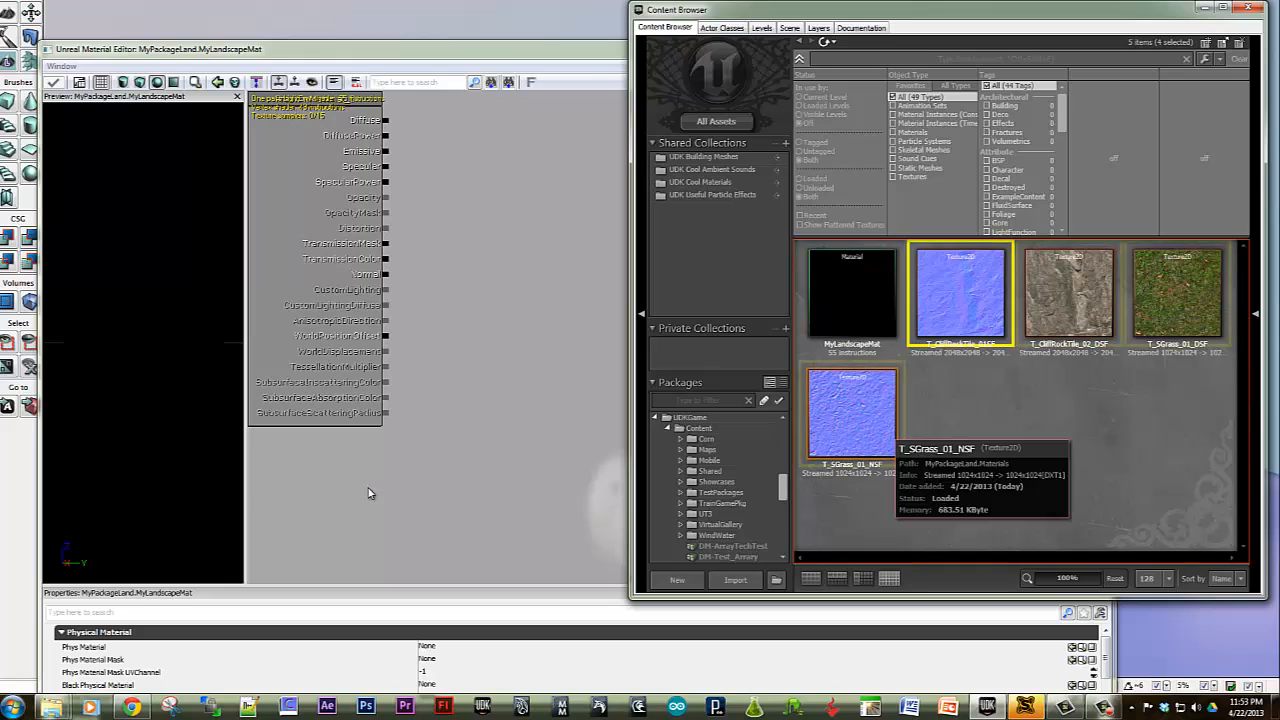
pyautogui.keyDown('shift'); pyautogui.click(884, 420); pyautogui.keyUp('shift')
pyautogui.moveTo(954, 294); pyautogui.dragTo(943, 312)
pyautogui.moveTo(368, 487); pyautogui.dragTo(368, 487)
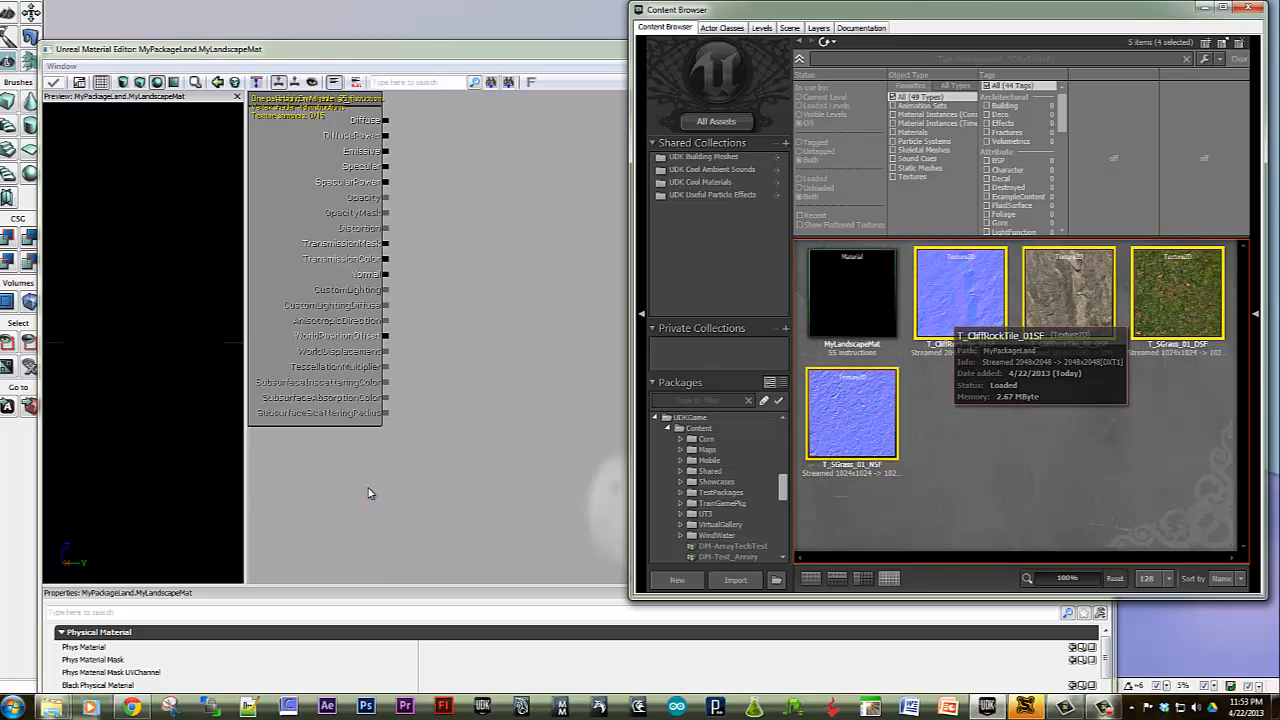
pyautogui.moveTo(900, 10); pyautogui.dragTo(1033, 40)
pyautogui.moveTo(368, 487); pyautogui.dragTo(357, 489)
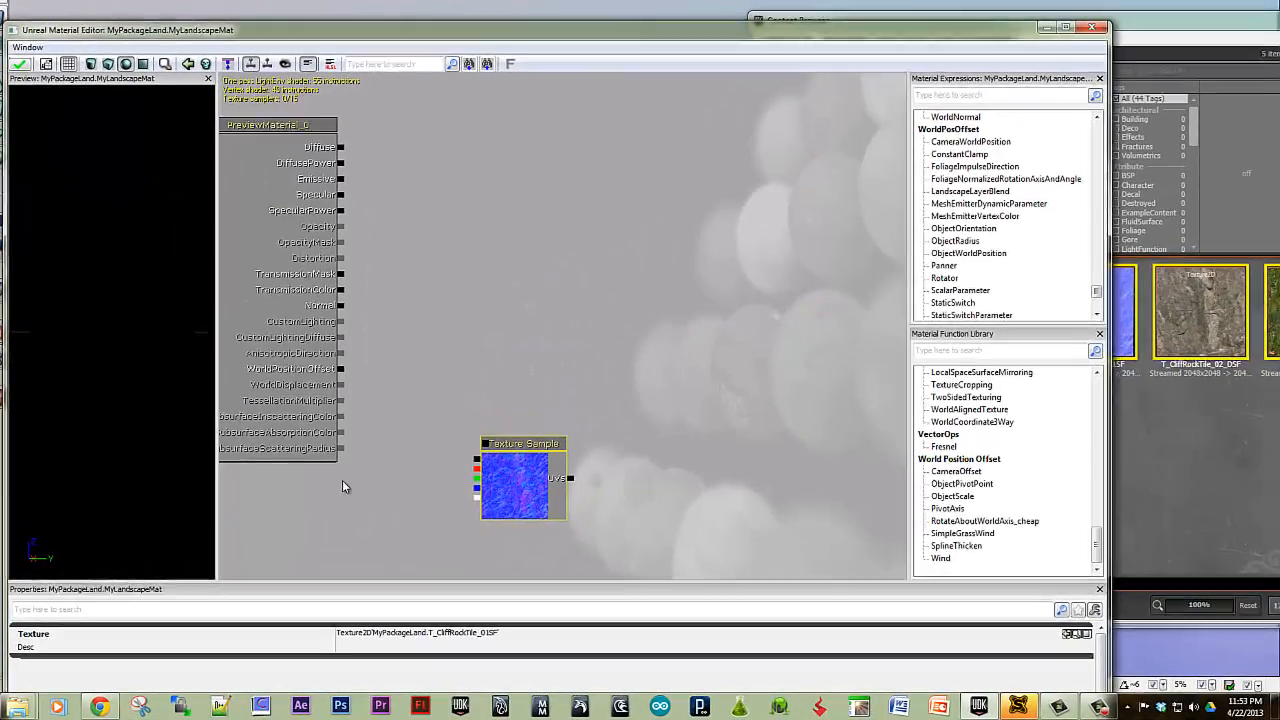
# Add a Texture Sample for T_CliffRockTile_02_DSF to the MyLandscapeMat graph
pyautogui.click(1180, 440)
pyautogui.click(1092, 318)
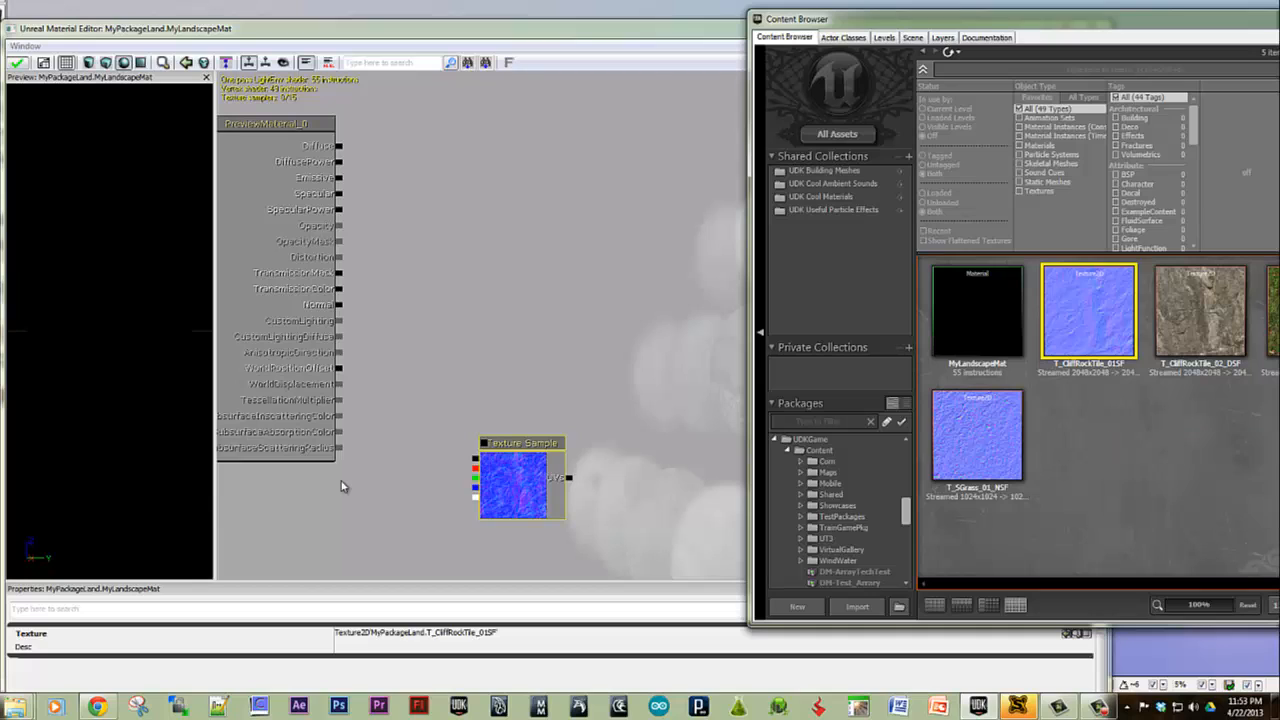
pyautogui.click(1200, 312)
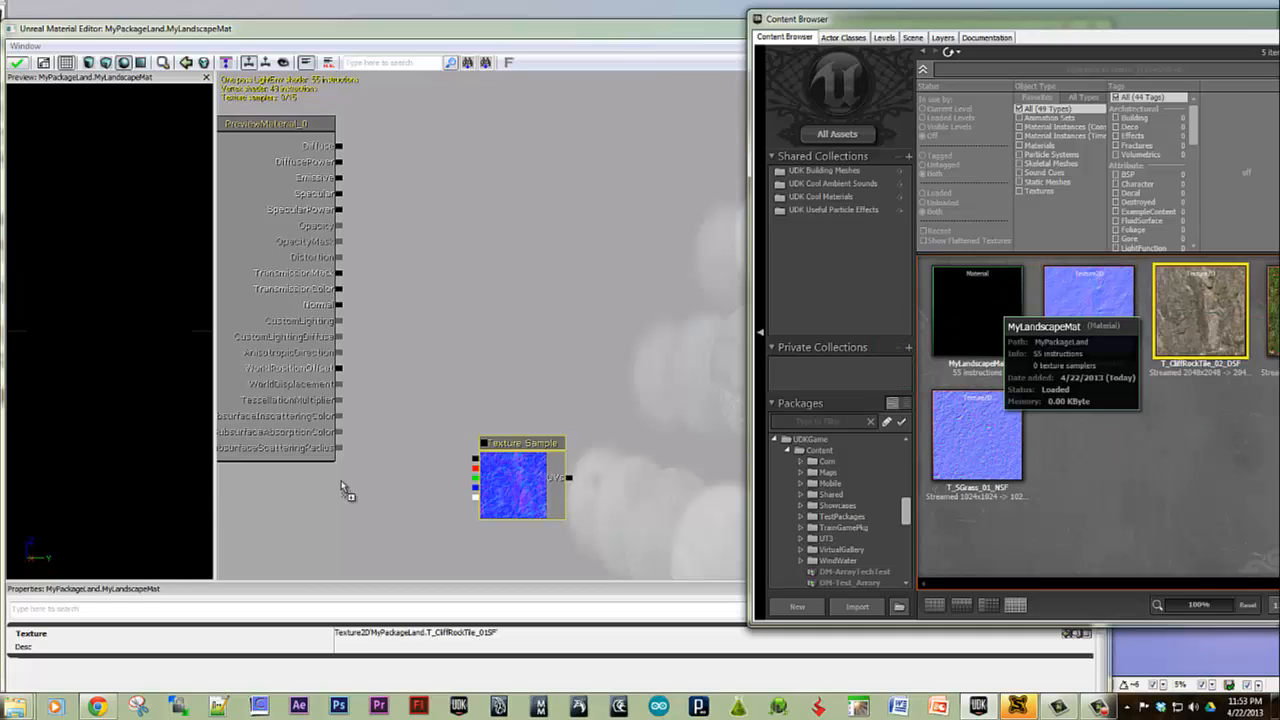
pyautogui.moveTo(1200, 312); pyautogui.dragTo(632, 308)
pyautogui.click(1077, 322)
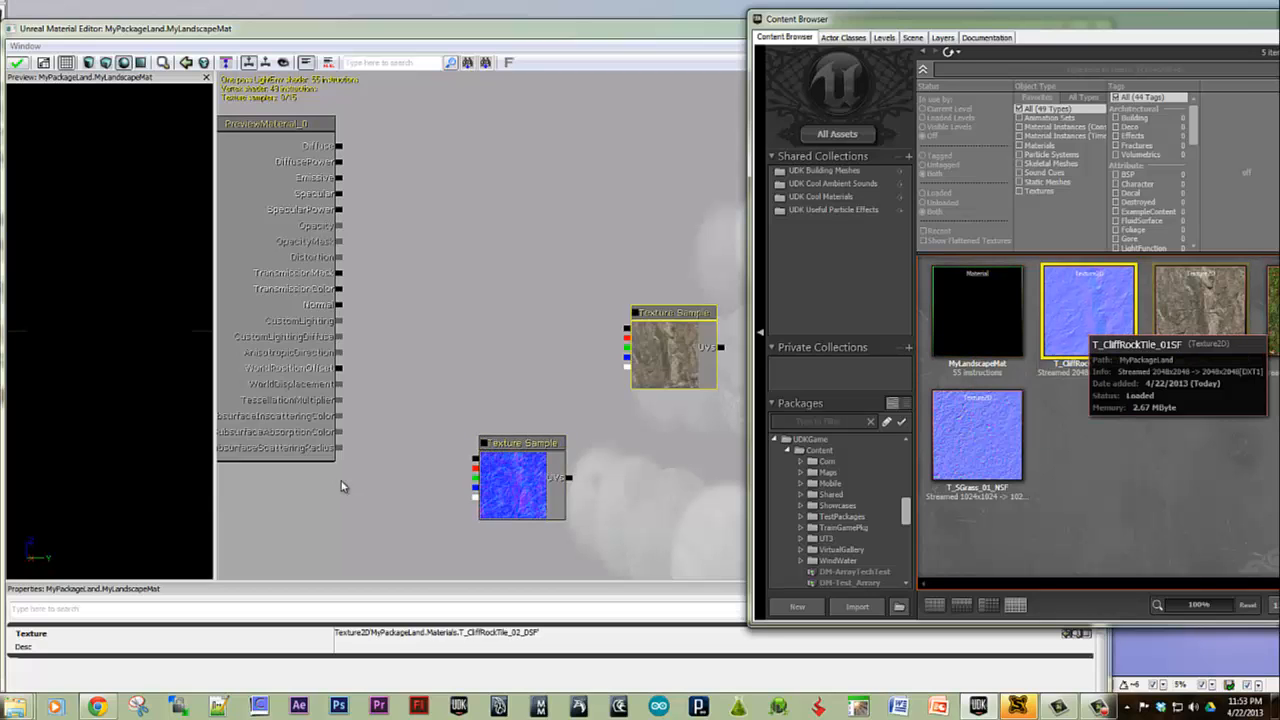
pyautogui.click(673, 313)
pyautogui.click(340, 486)
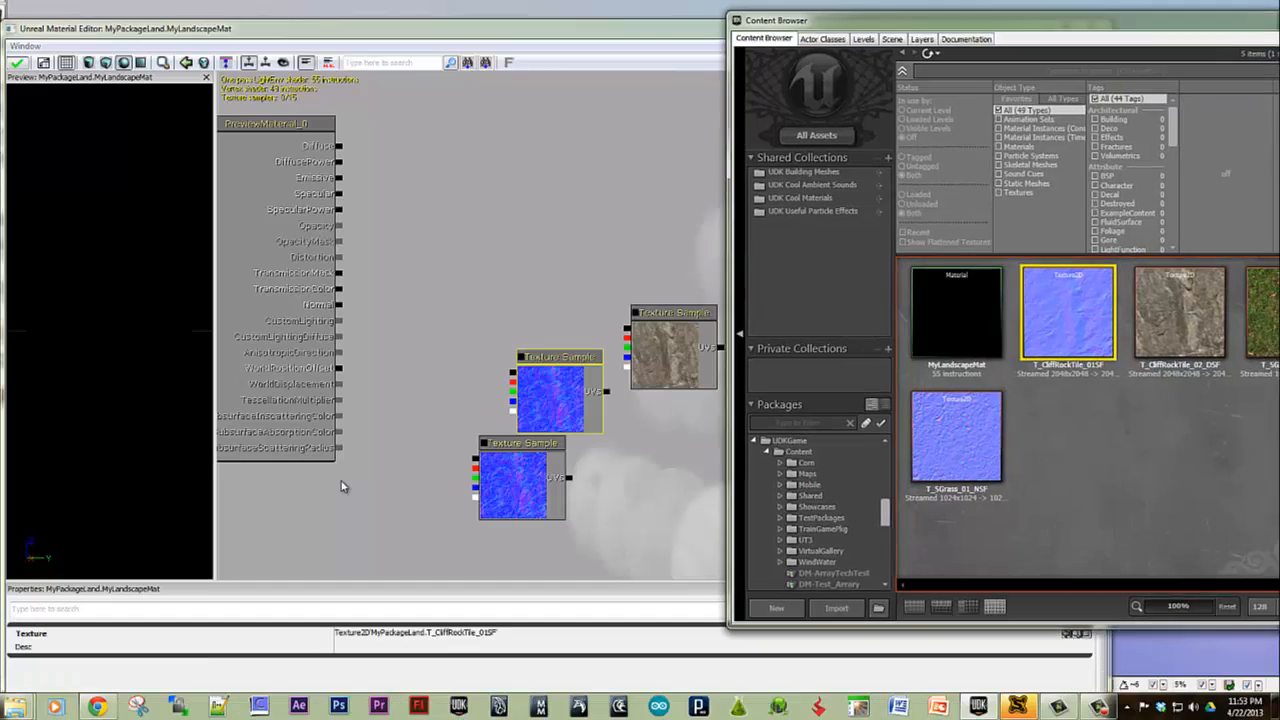
# Add Texture Samples for the grass textures T_SGrass_01_NSF and T_SGrass_01_DSF to the MyLandscapeMat graph
pyautogui.click(340, 486)
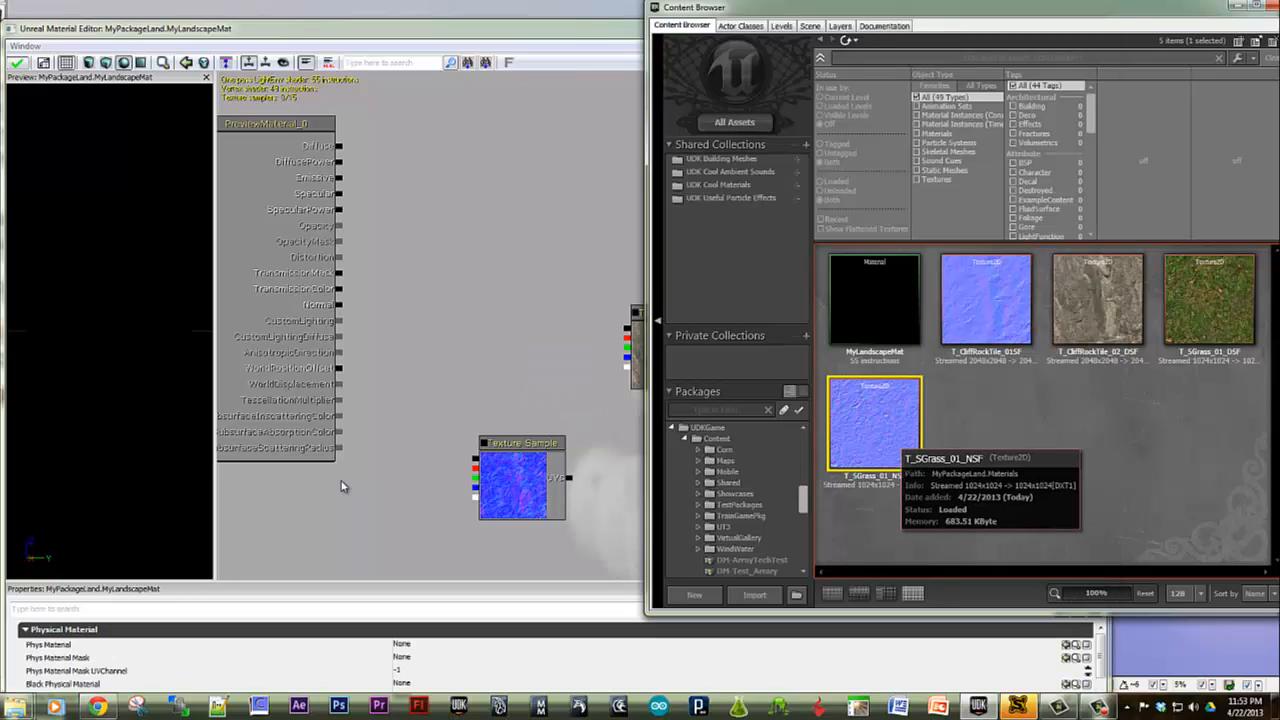
pyautogui.click(340, 486)
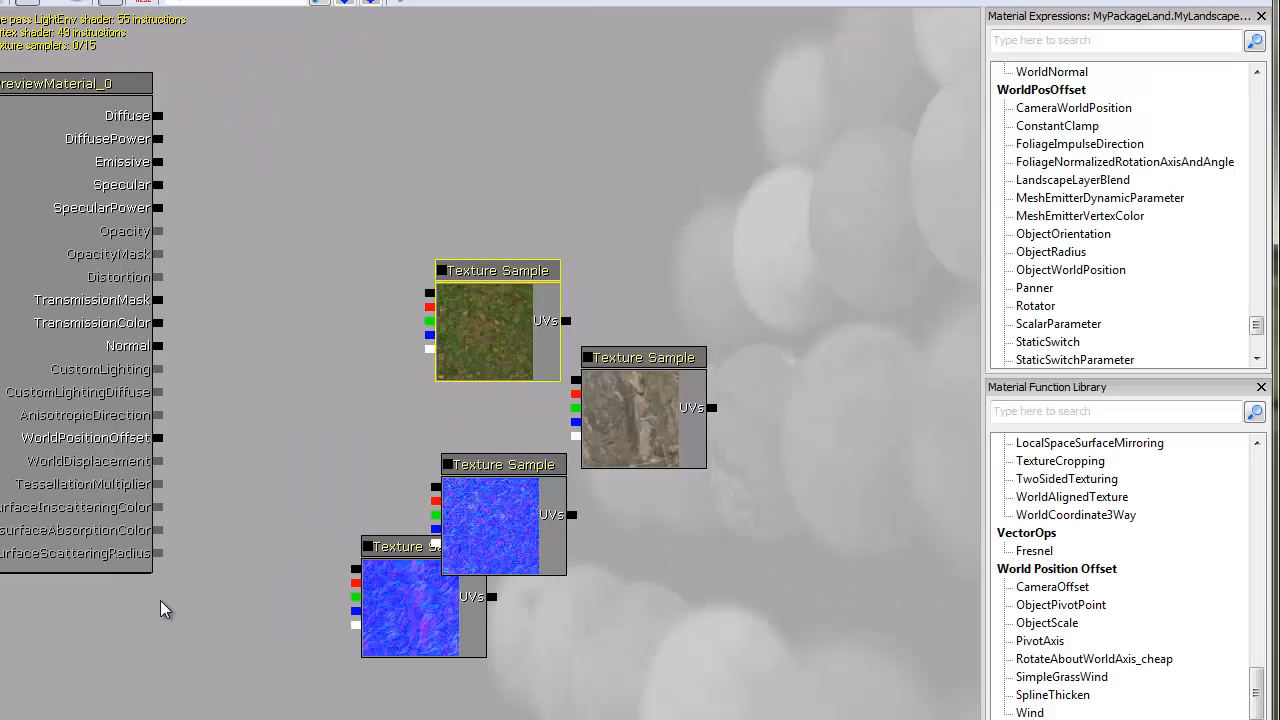
# Move the grass diffuse Texture Sample up and add a TerrainLayerWeight node to the MyLandscapeMat graph
pyautogui.keyDown('ctrl'); pyautogui.moveTo(160, 601); pyautogui.dragTo(169, 495); pyautogui.keyUp('ctrl')
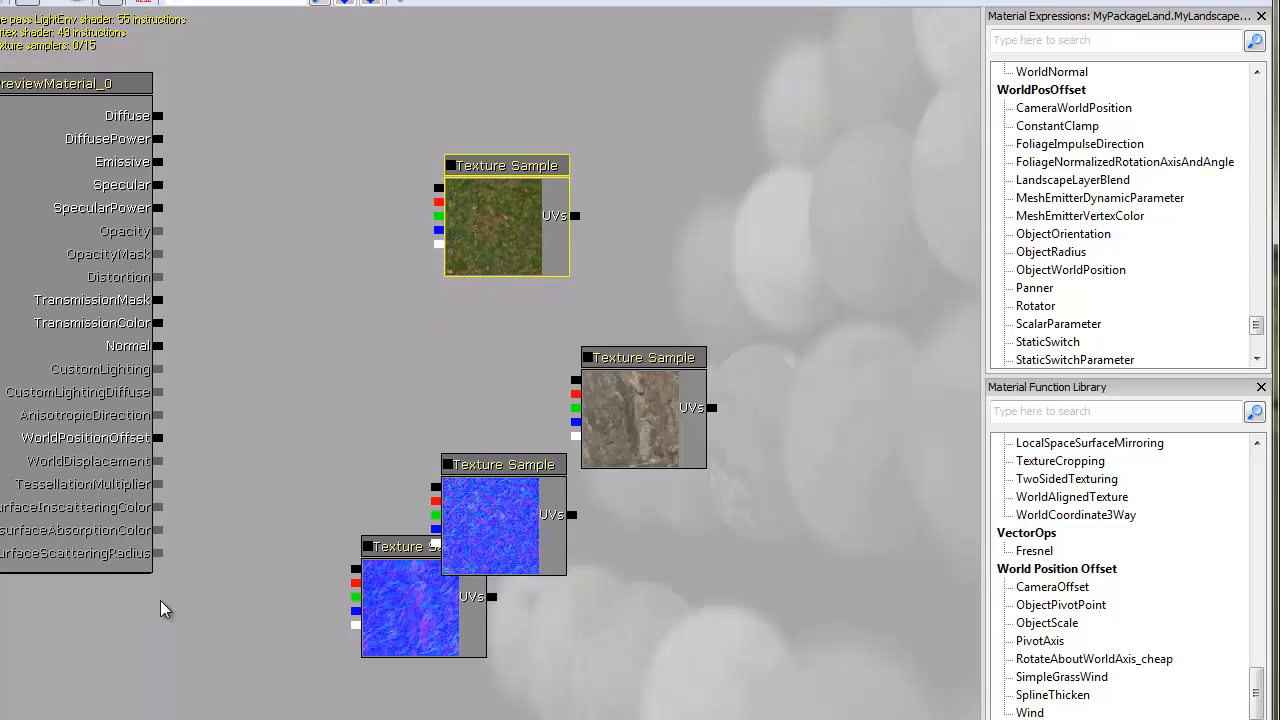
pyautogui.click(643, 410)
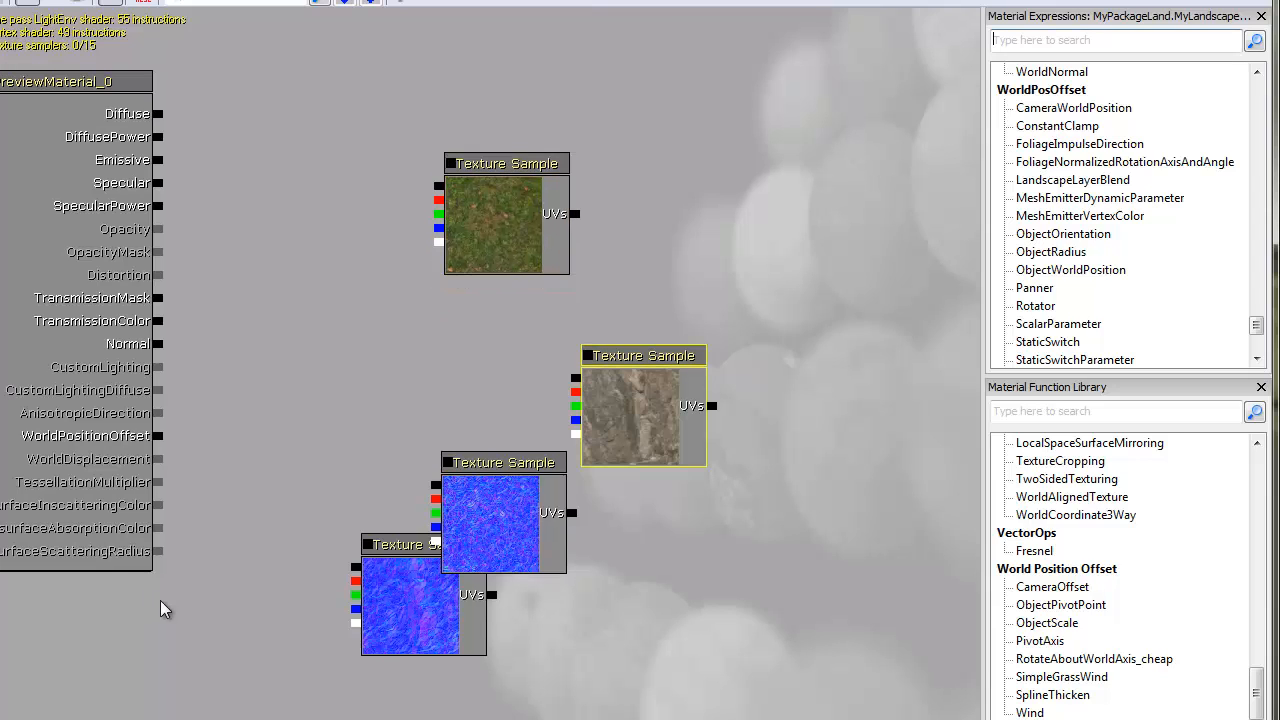
pyautogui.write('terr')
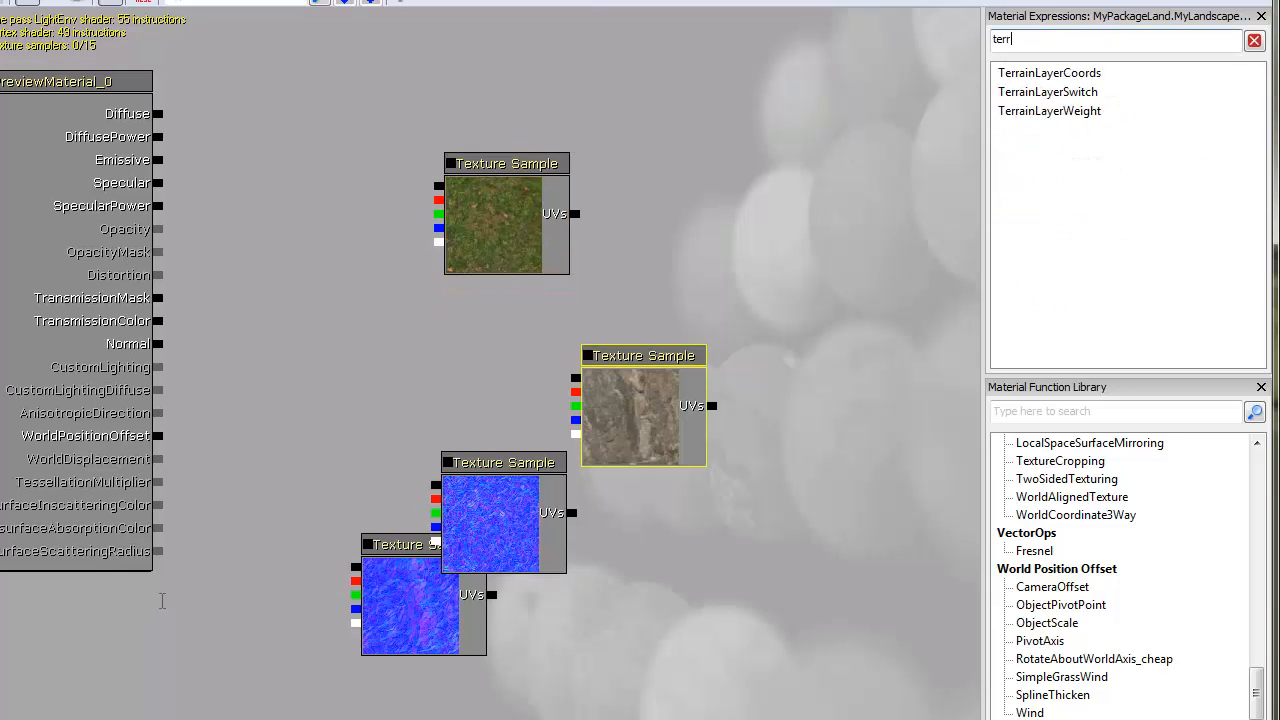
pyautogui.click(1049, 111)
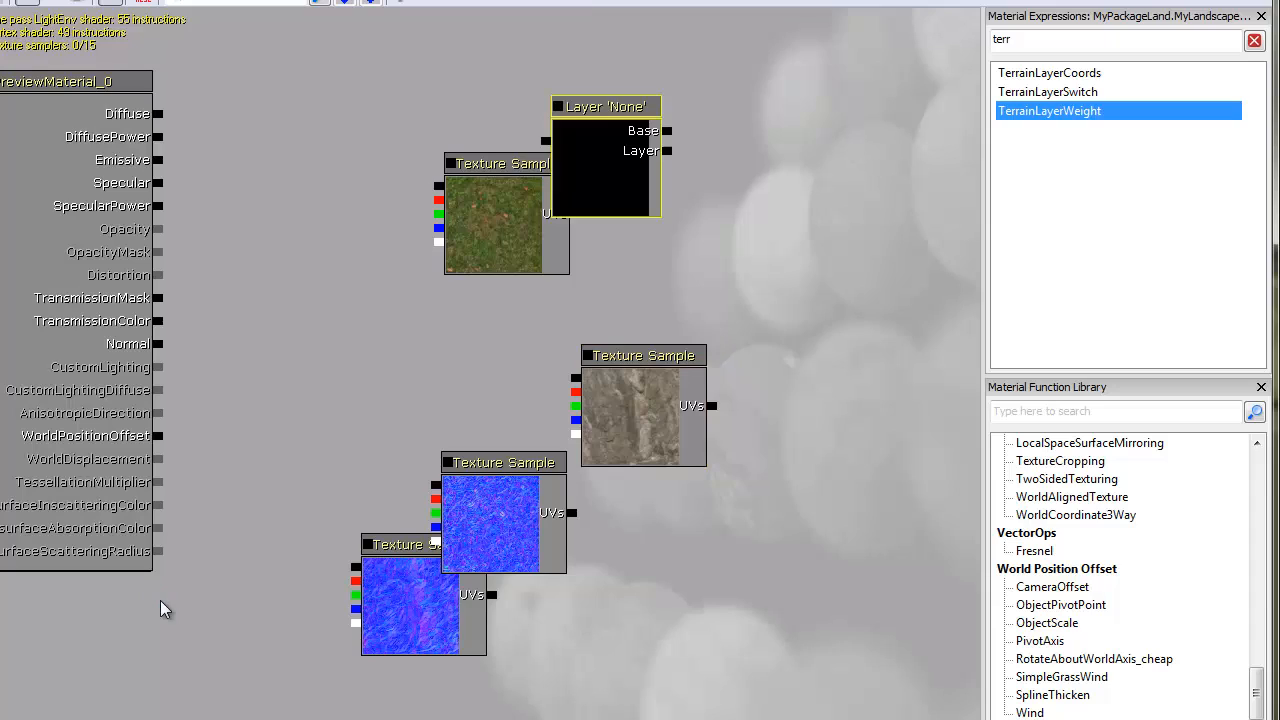
pyautogui.press('Up')
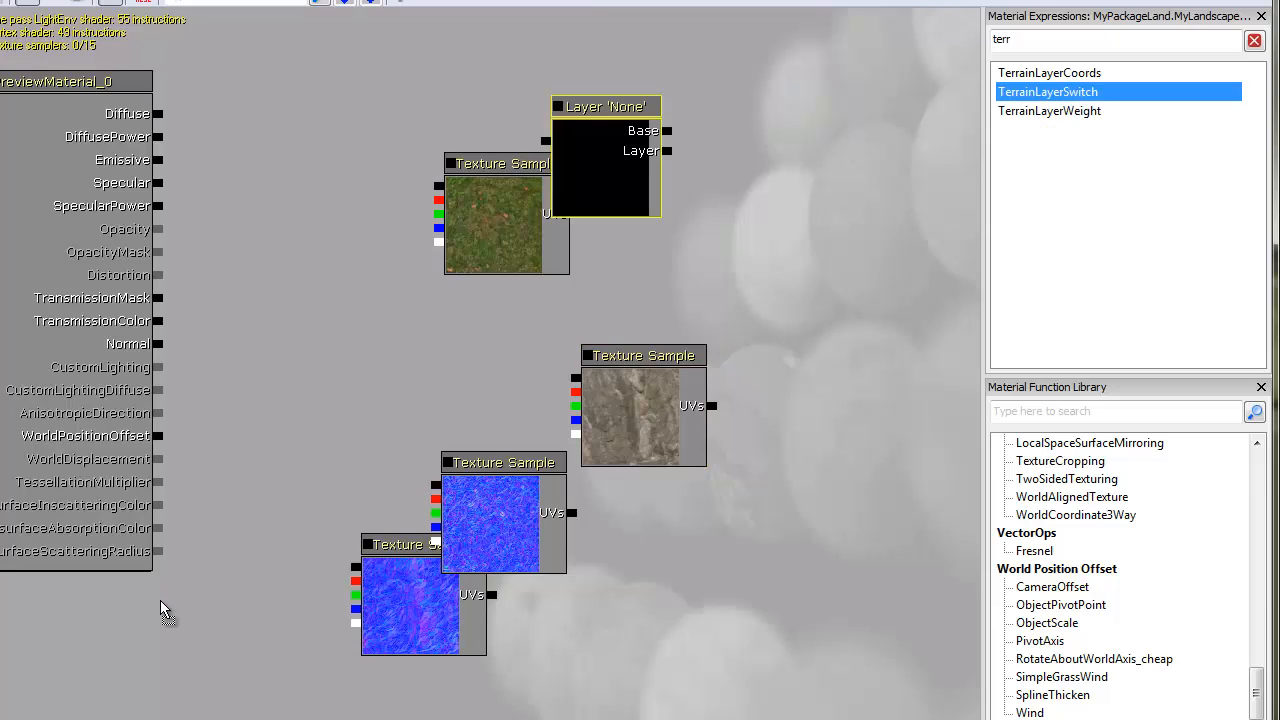
pyautogui.press('Return')
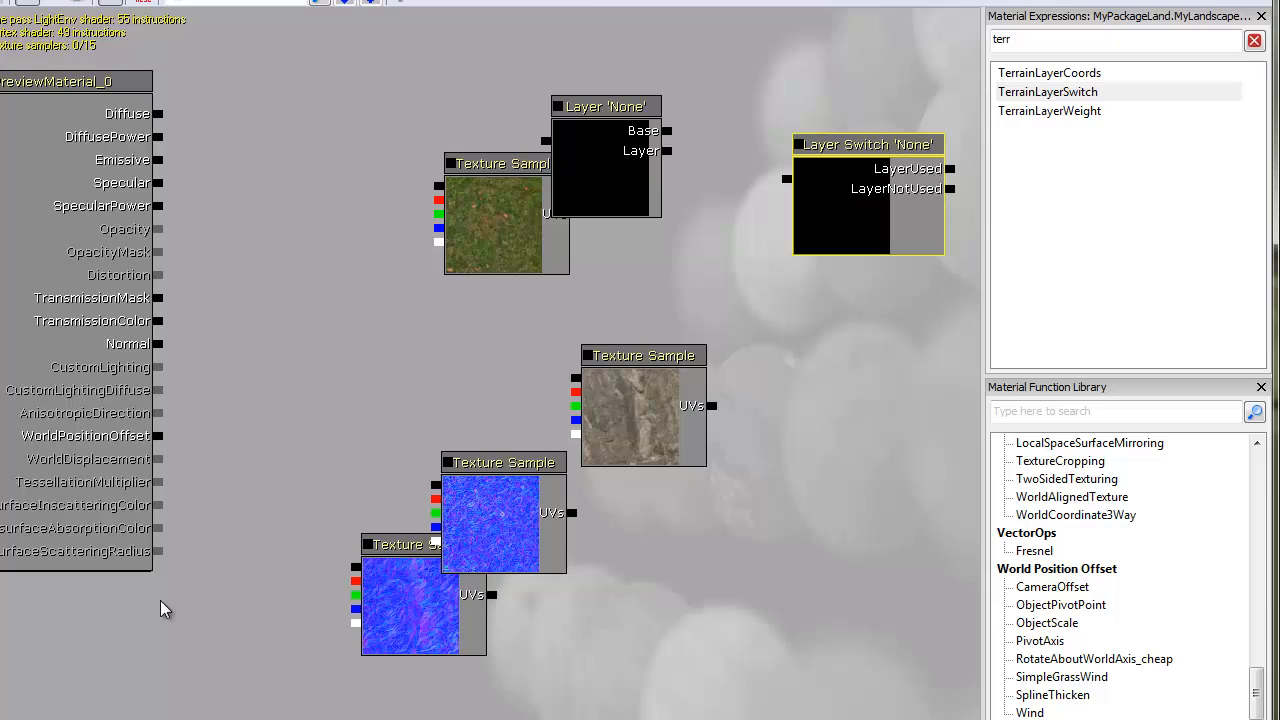
pyautogui.press('Delete')
# Add a TerrainLayerCoords node to the graph beside the TerrainLayerWeight node
pyautogui.click(1049, 73)
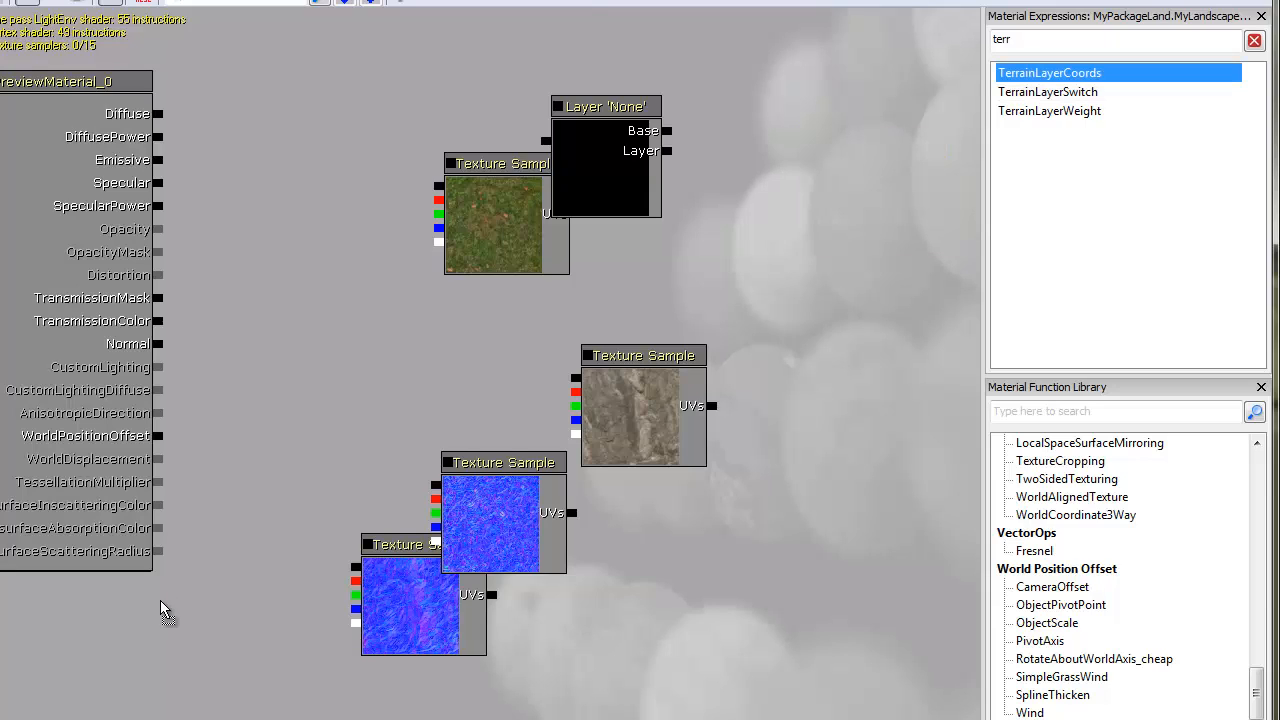
pyautogui.moveTo(1049, 73); pyautogui.dragTo(738, 181)
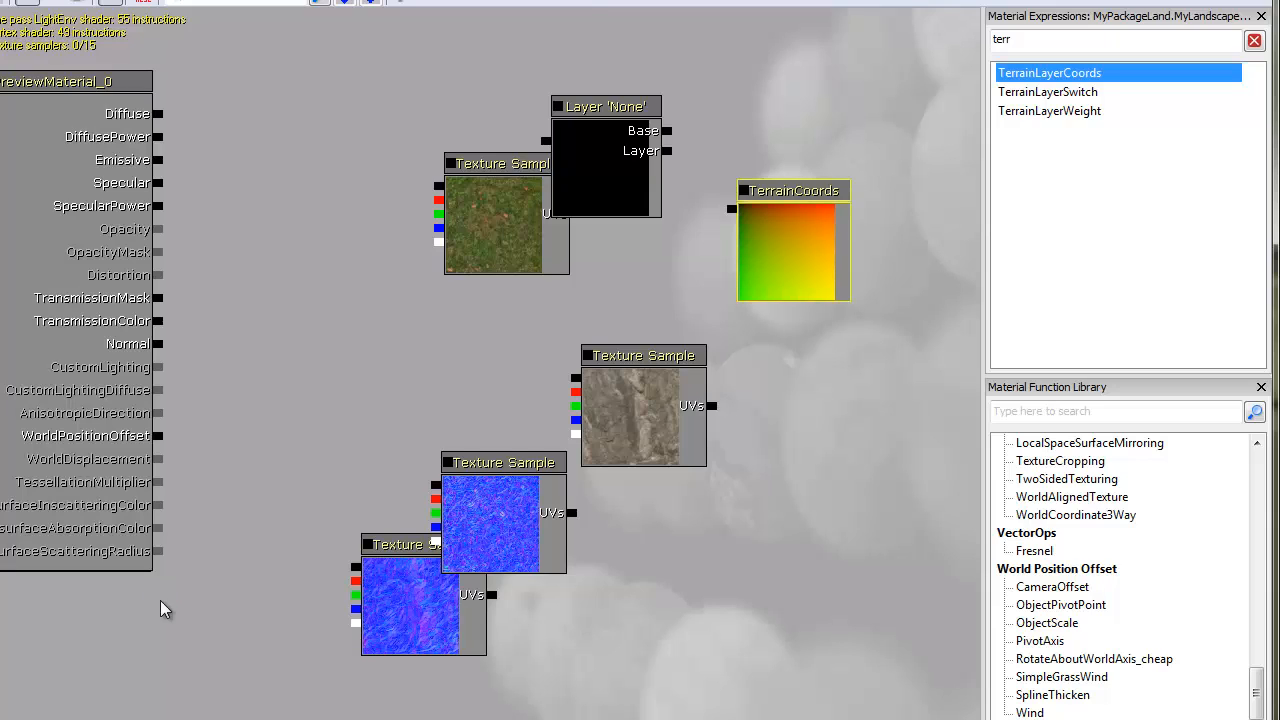
# Duplicate the TerrainLayerWeight node, chain one into the other's Base, and wire the cliff rock and grass diffuse samples into their Layer inputs
pyautogui.click(603, 155)
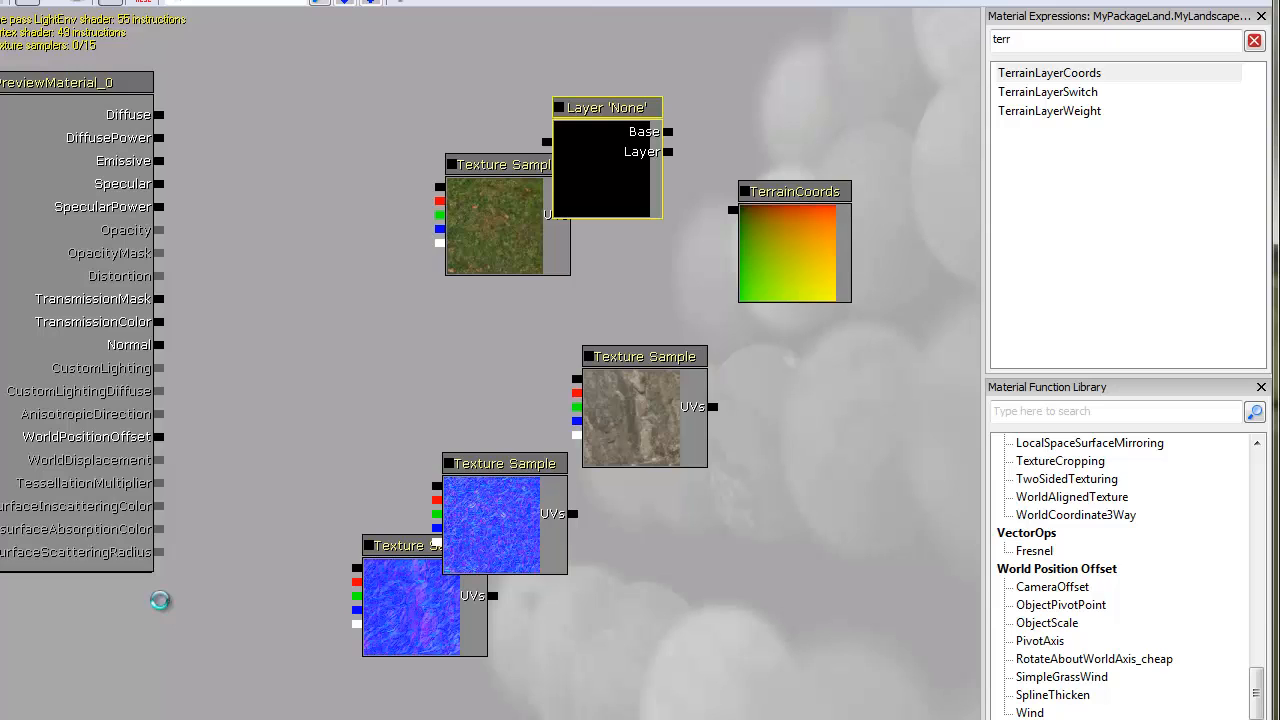
pyautogui.hotkey('ctrl', 'w')
pyautogui.moveTo(160, 600); pyautogui.dragTo(155, 667)
pyautogui.moveTo(632, 204); pyautogui.dragTo(485, 133)
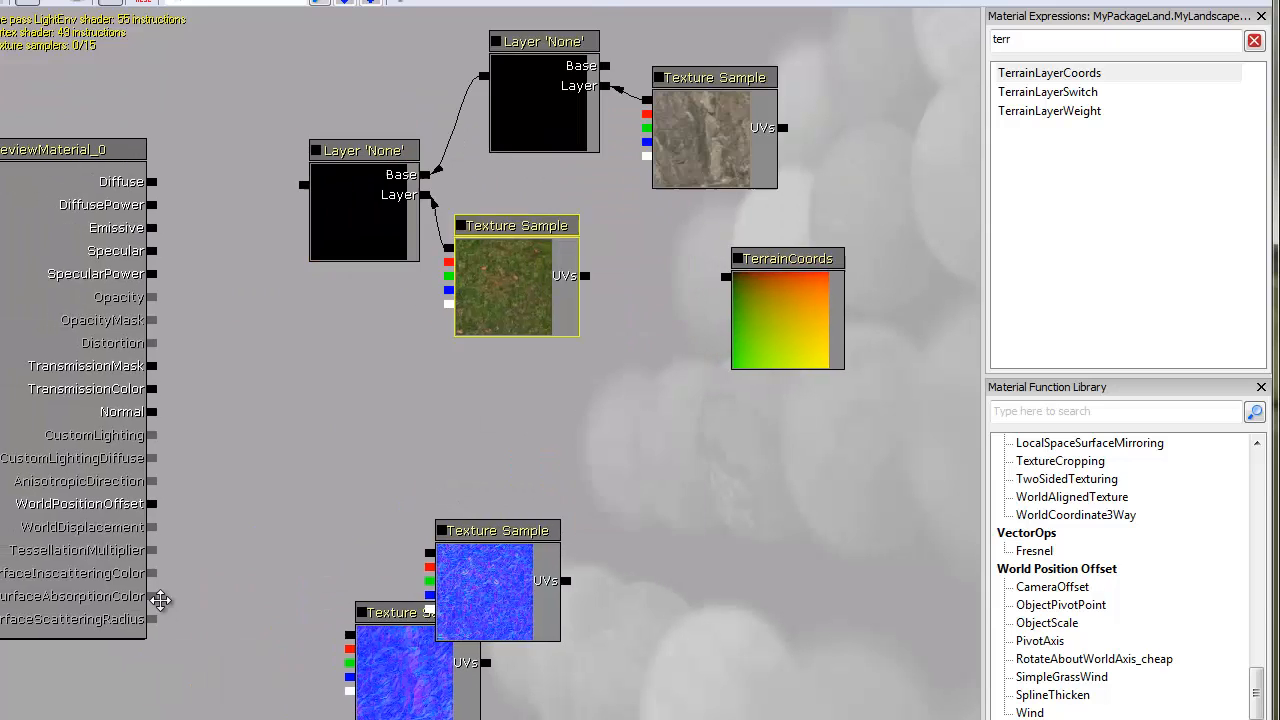
pyautogui.moveTo(583, 265); pyautogui.dragTo(606, 257)
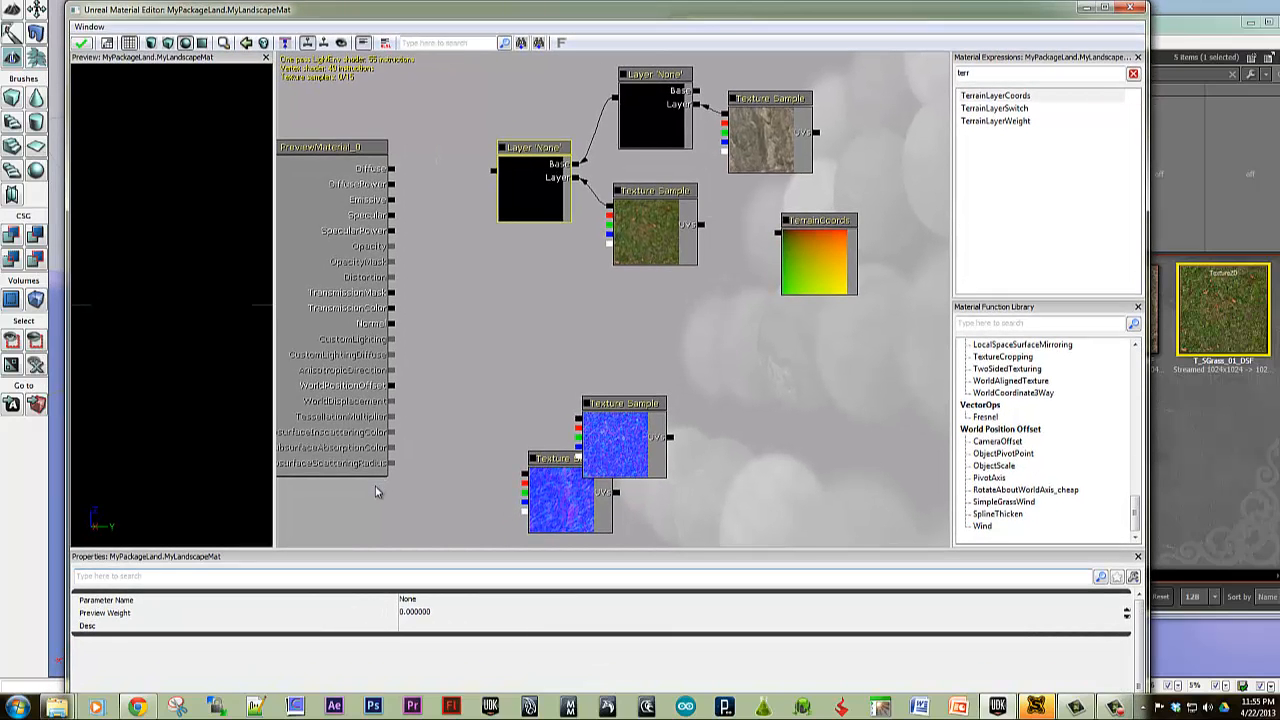
# Name the layer node fed by the grass sample Grass and the one fed by the cliff rock sample Stone
pyautogui.press('Tab')
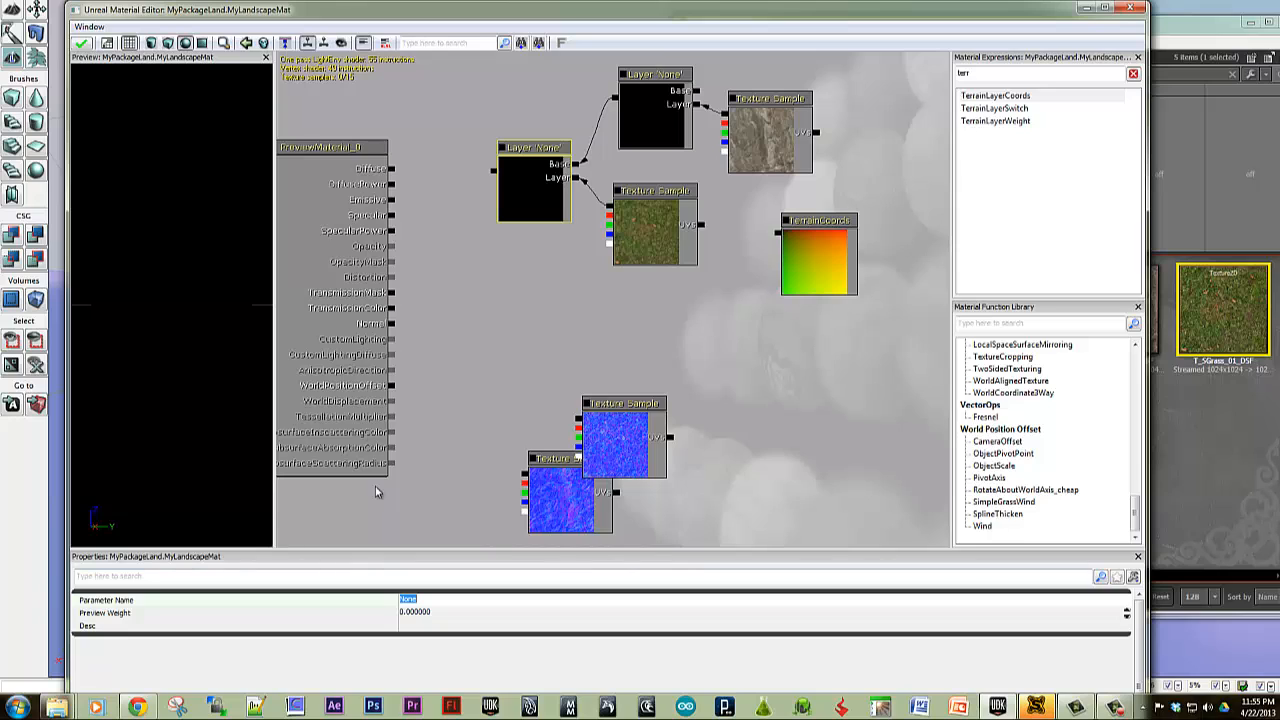
pyautogui.write('Grass')
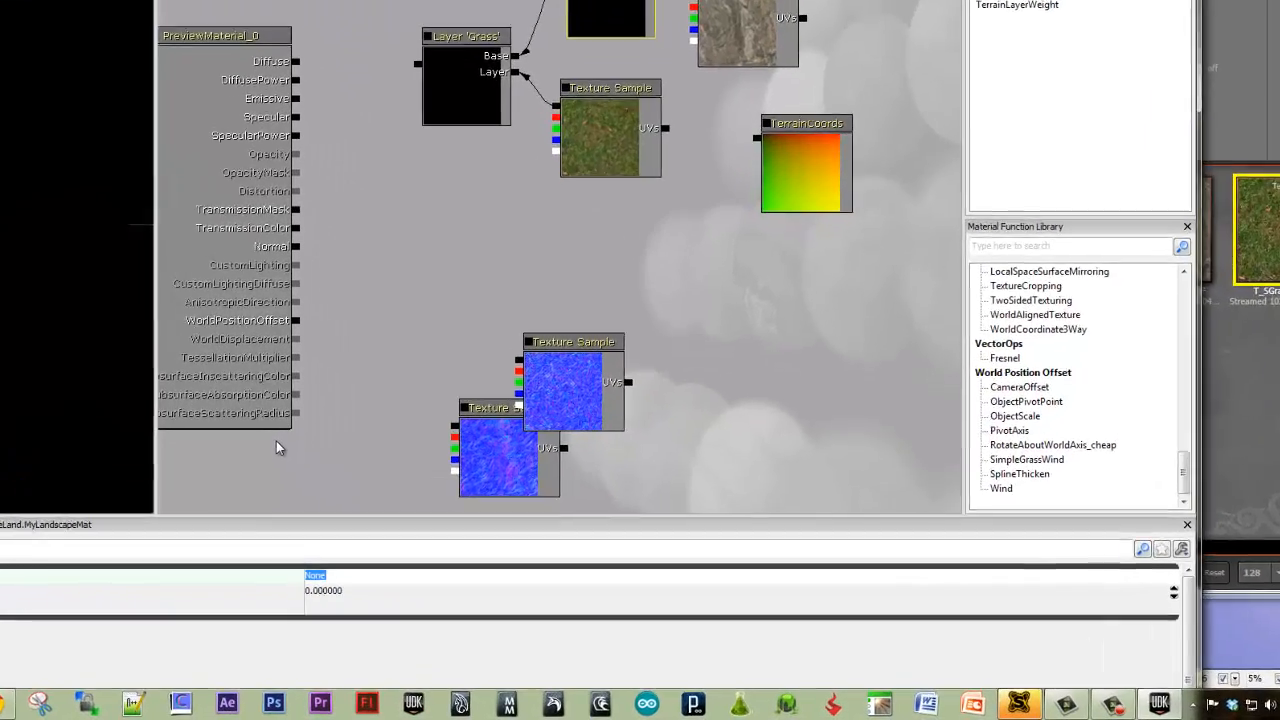
pyautogui.write('Stone')
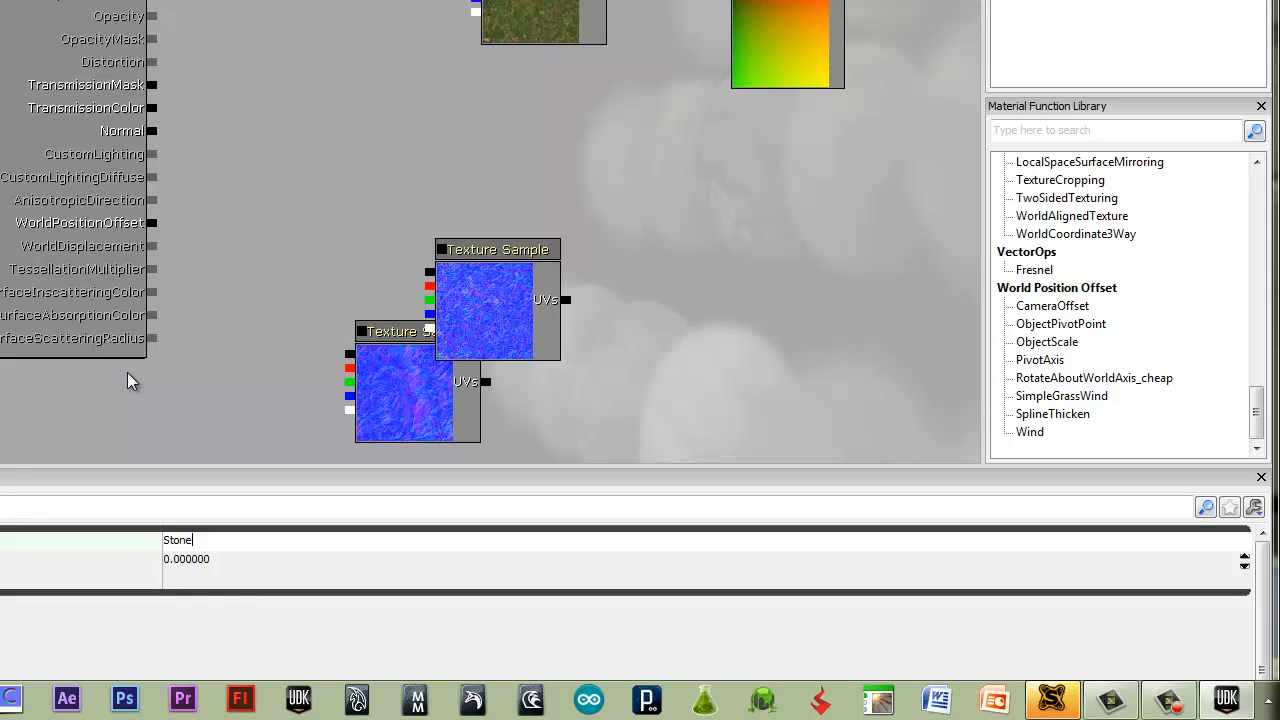
pyautogui.press('Return')
# Duplicate the Grass and Stone layer nodes, wire the two normal map samples into them, and connect the chain to the material's Normal
pyautogui.click(127, 372)
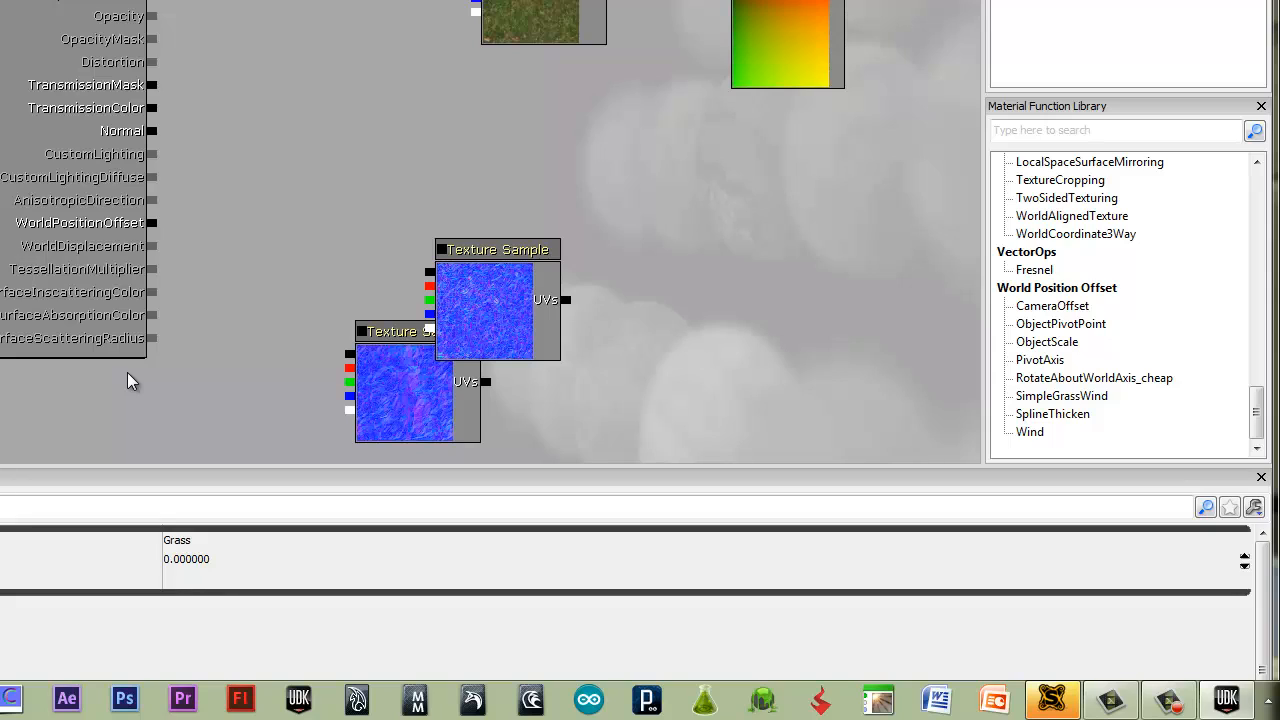
pyautogui.hotkey('ctrl', 'z')
pyautogui.hotkey('ctrl', 'z')
pyautogui.keyDown('ctrl'); pyautogui.moveTo(127, 372); pyautogui.dragTo(47, 667); pyautogui.keyUp('ctrl')
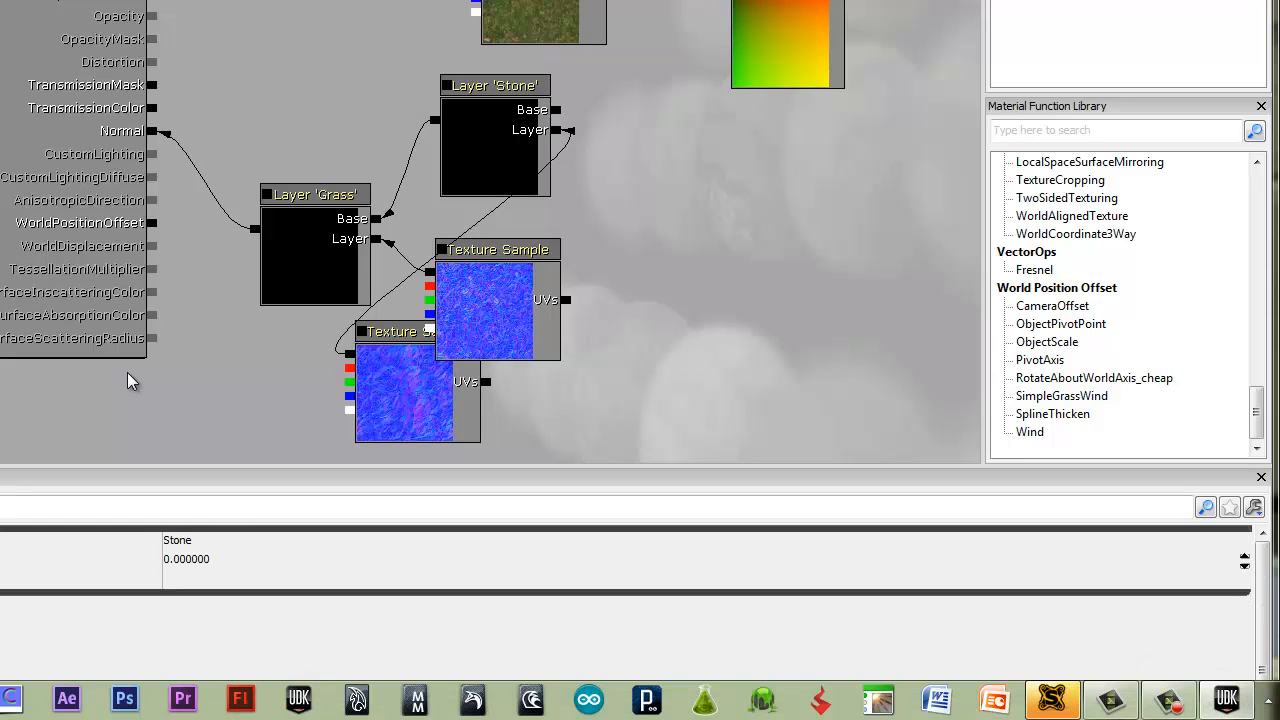
# Set the Preview Weight of the Stone and Grass layer nodes in the Diffuse chain to 0.5
pyautogui.click(187, 560)
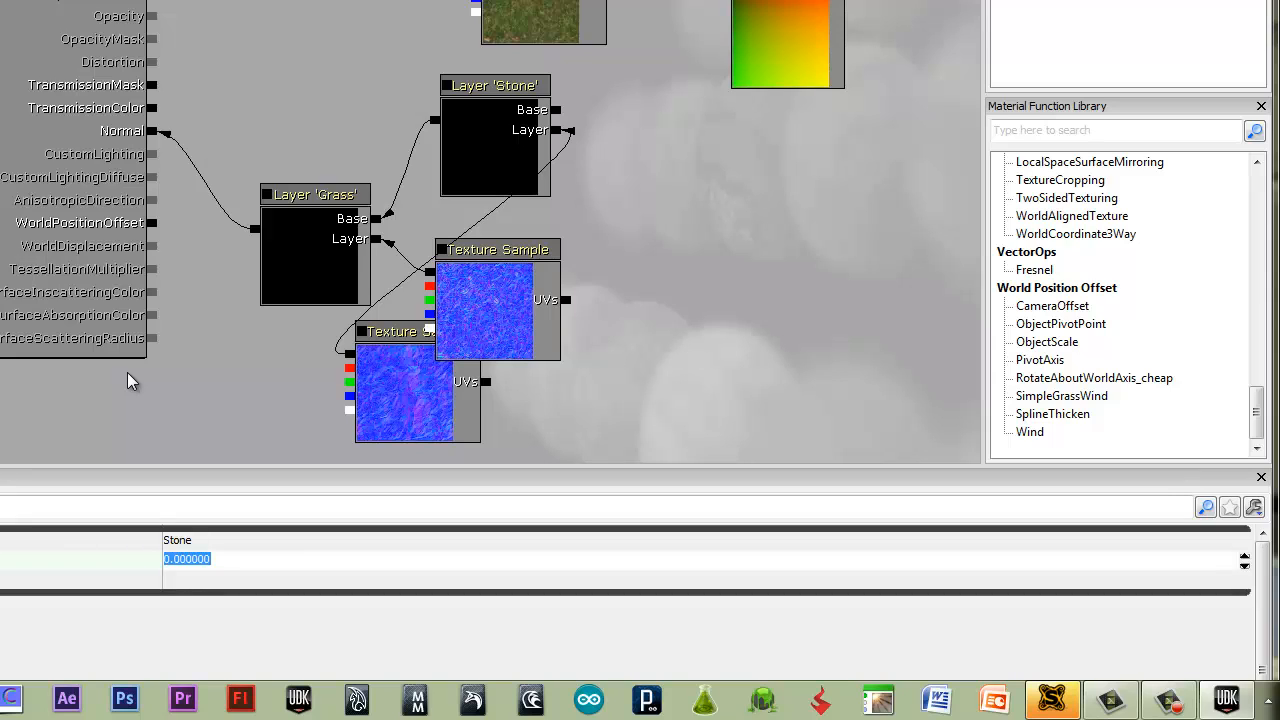
pyautogui.write('.5')
pyautogui.press('Return')
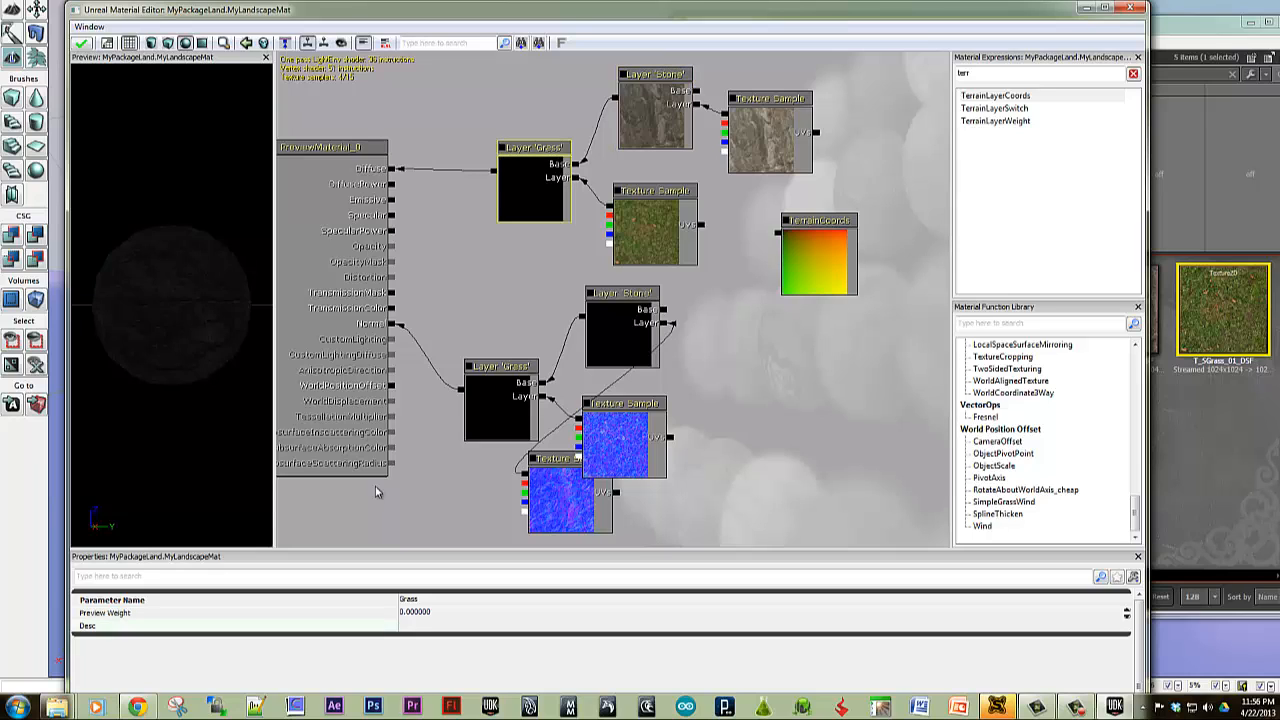
pyautogui.press('Tab')
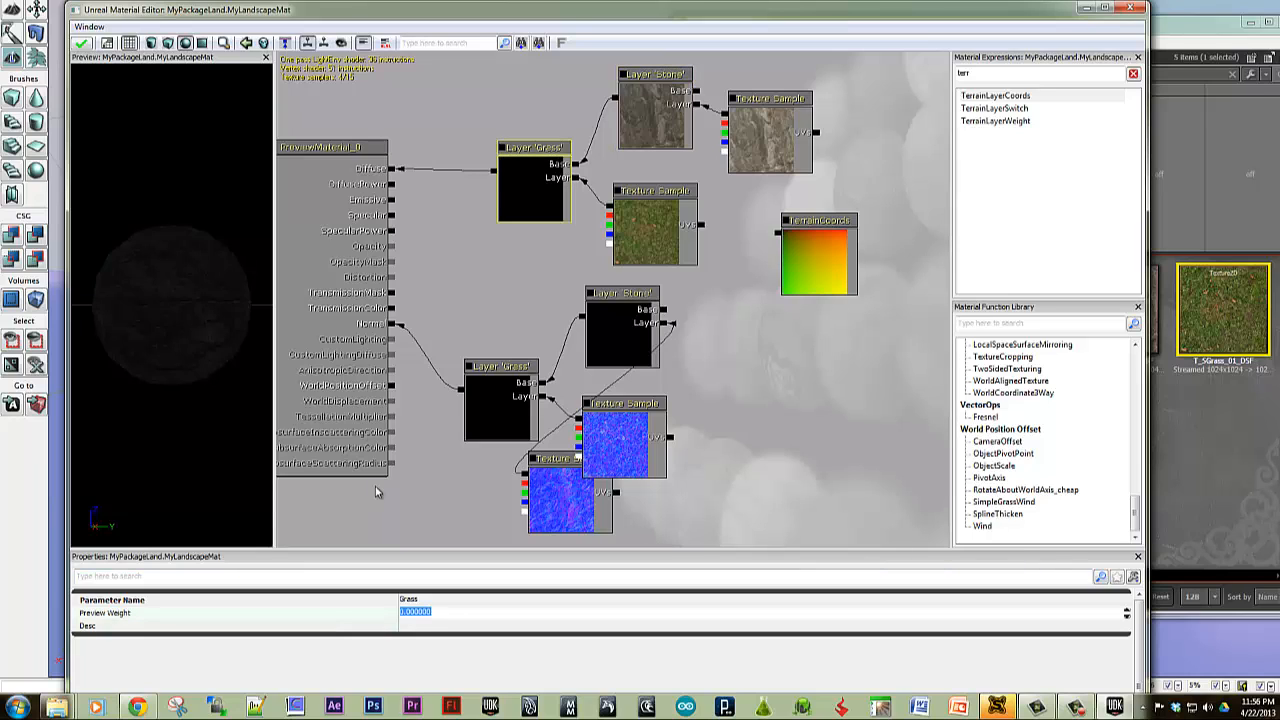
pyautogui.write('0.5')
pyautogui.press('Return')
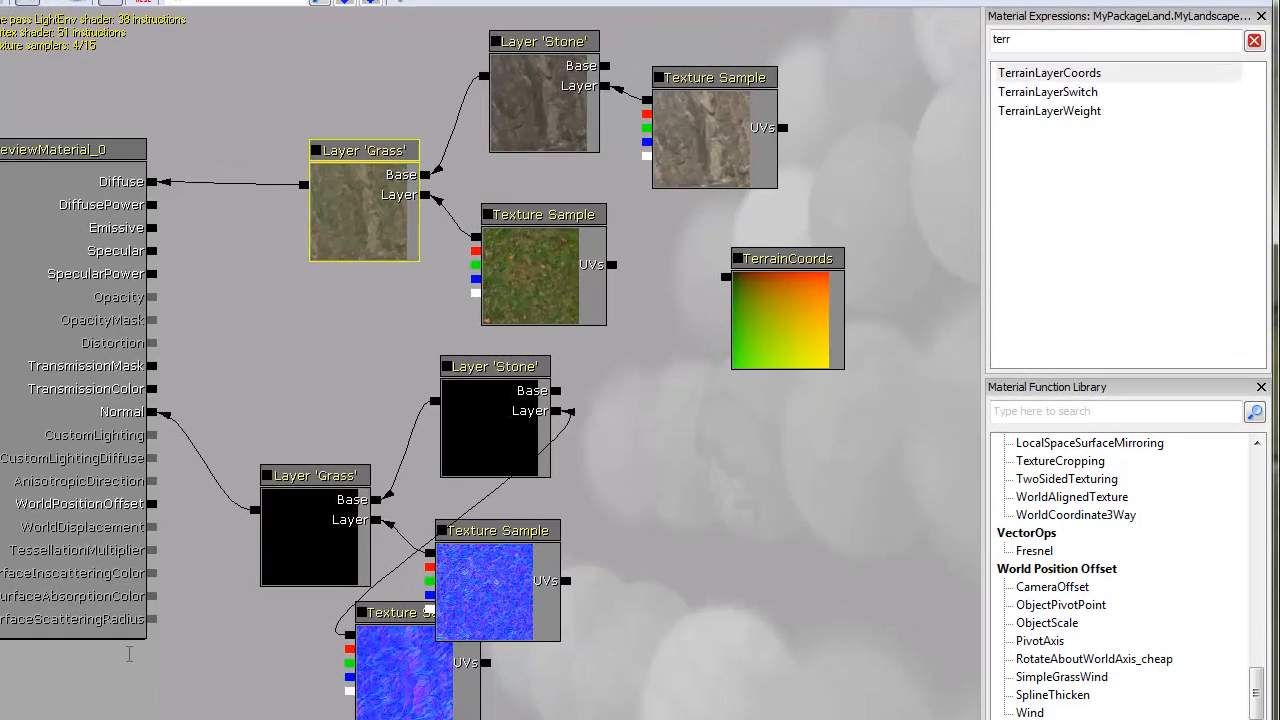
# Search the material expressions for "coor" and clear the search
pyautogui.click(128, 654)
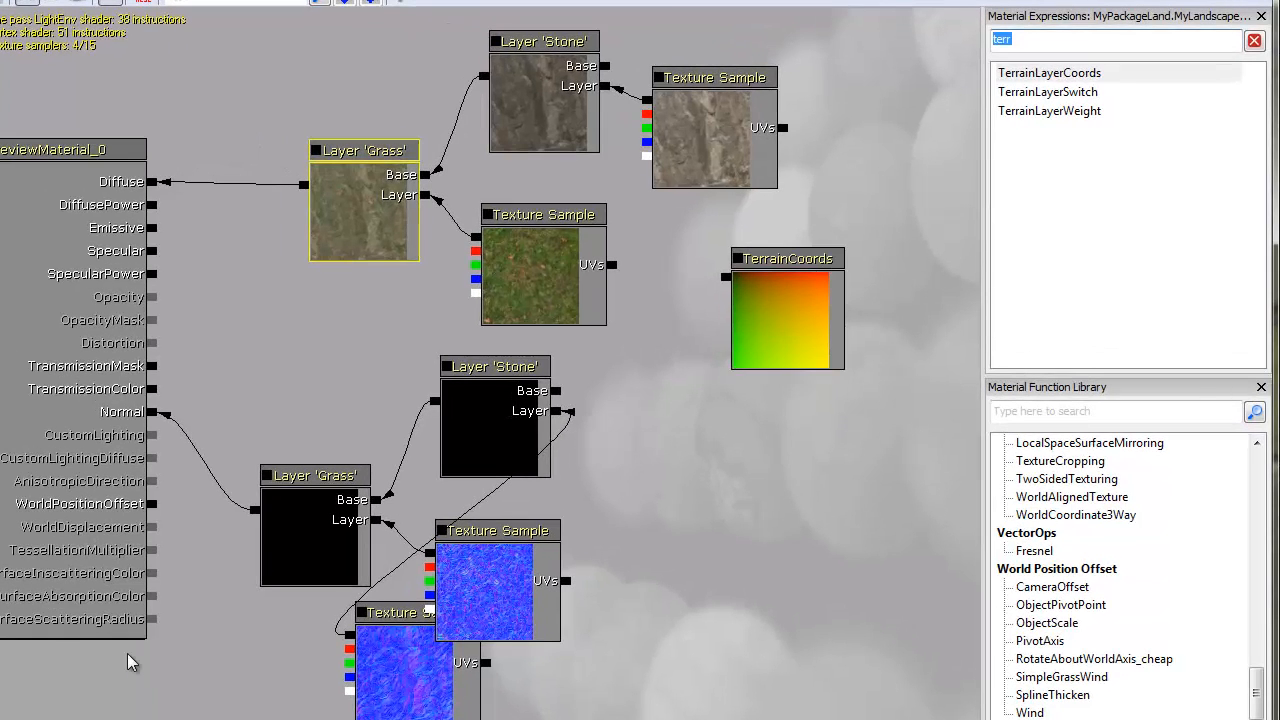
pyautogui.write('coor')
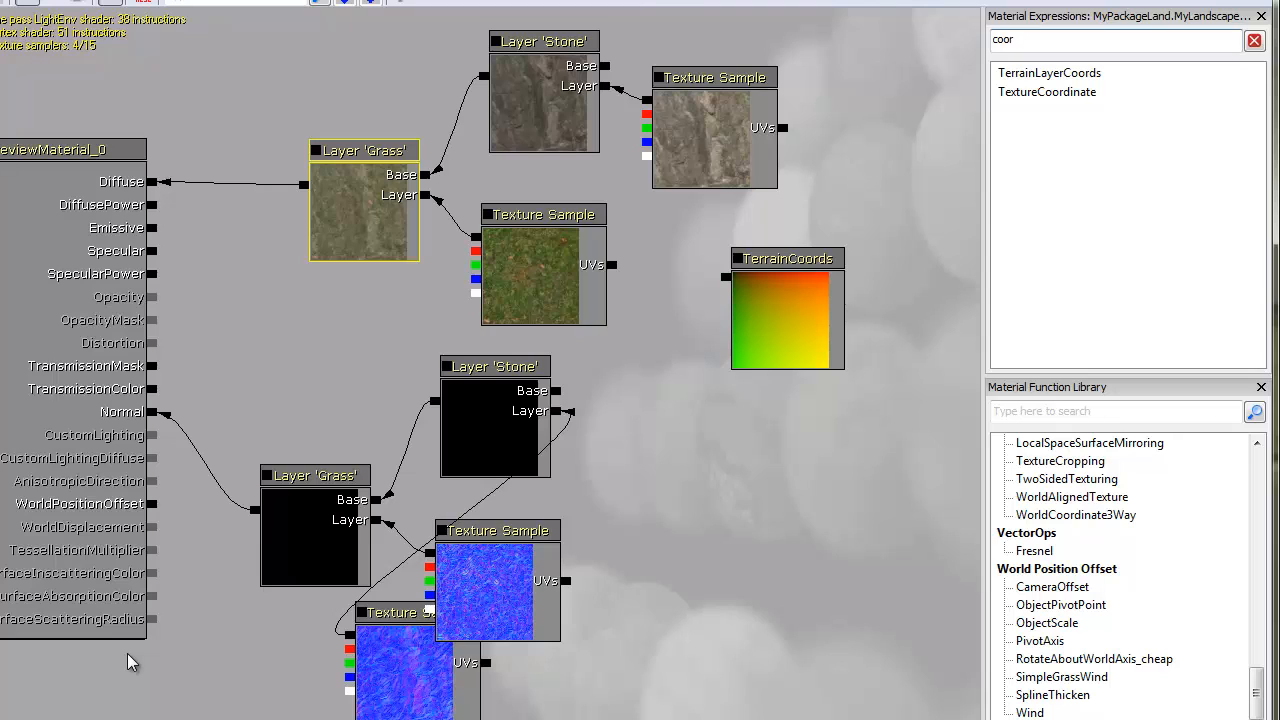
pyautogui.click(128, 654)
pyautogui.press('BackSpace')
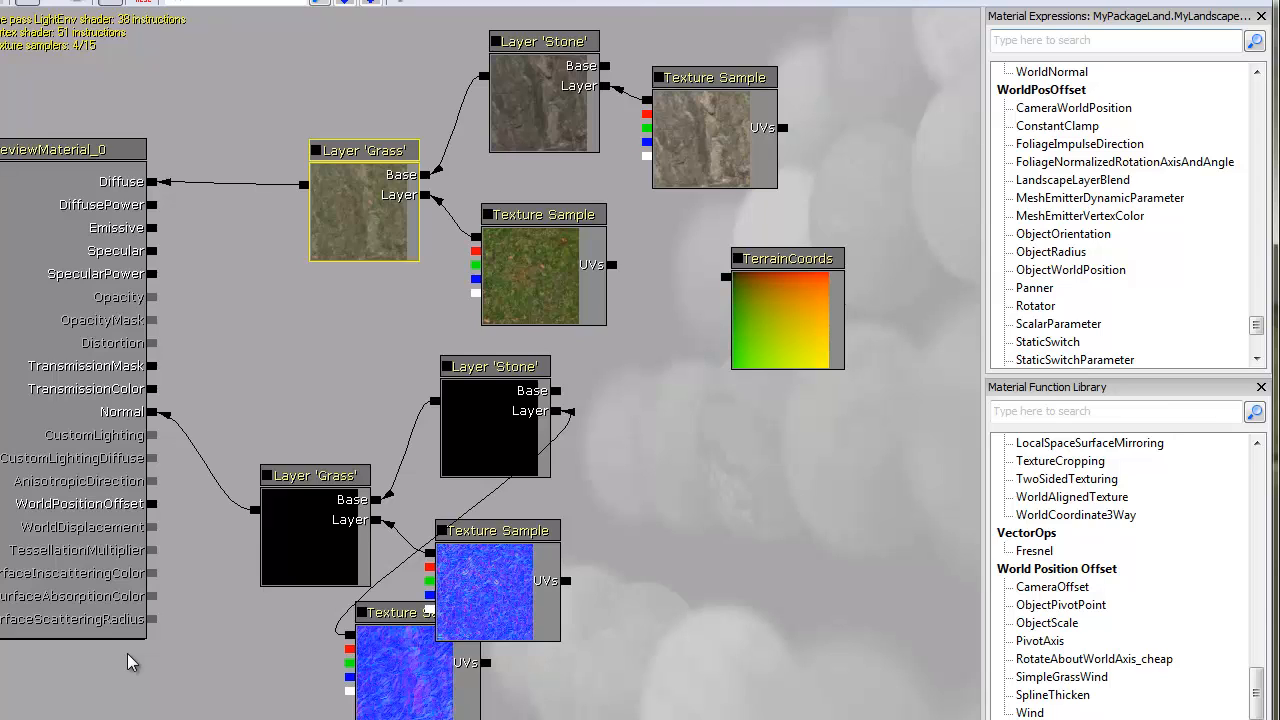
# Apply the changes to MyLandscapeMat and move the Material Editor window aside to uncover the landscape viewport
pyautogui.press('Return')
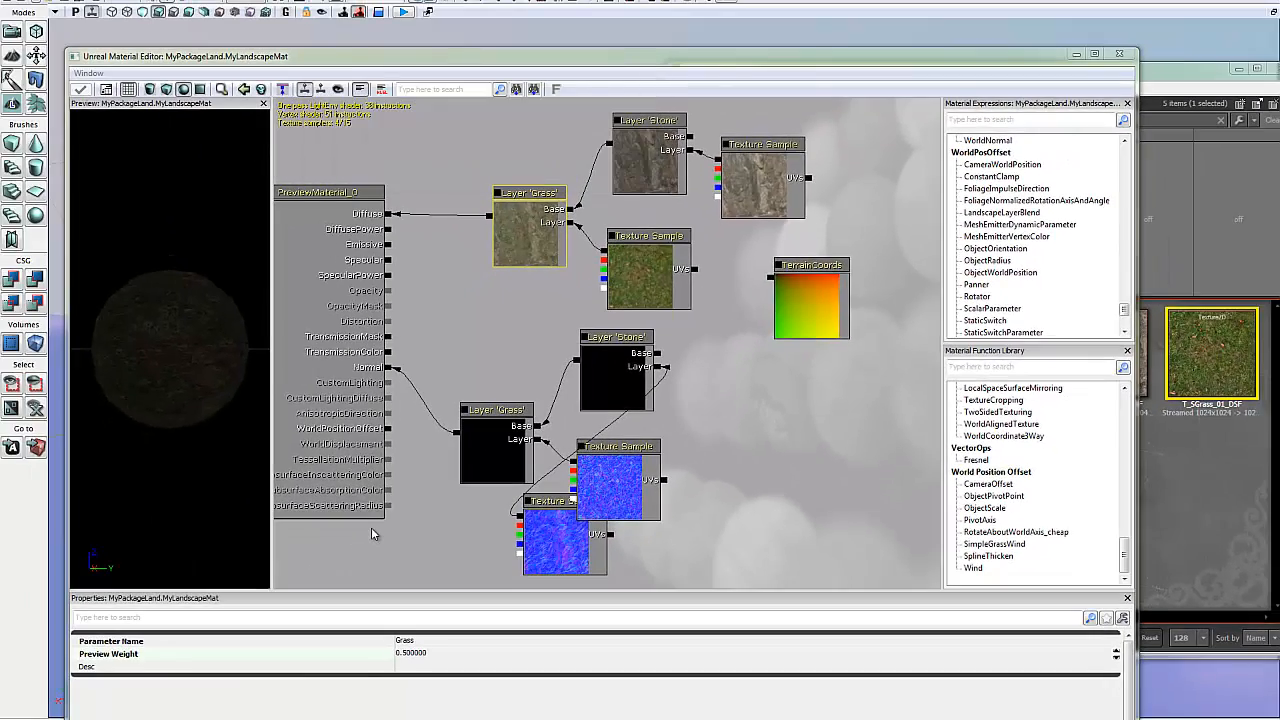
pyautogui.moveTo(430, 56)
pyautogui.mouseDown()
pyautogui.moveTo(878, 91)
pyautogui.moveTo(1054, 136)
pyautogui.mouseUp()
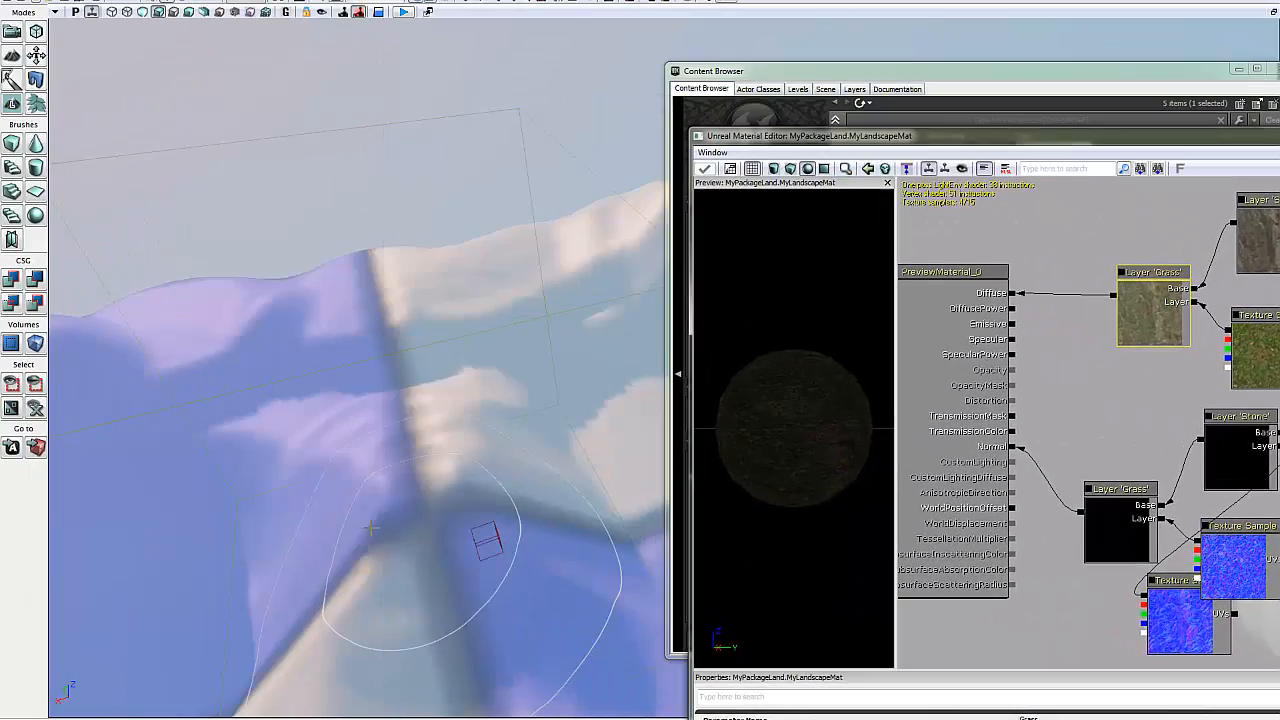
# Open the Landscape Edit tools, place them beside the Content Browser, and save the package containing MyLandscapeMat
pyautogui.click(12, 104)
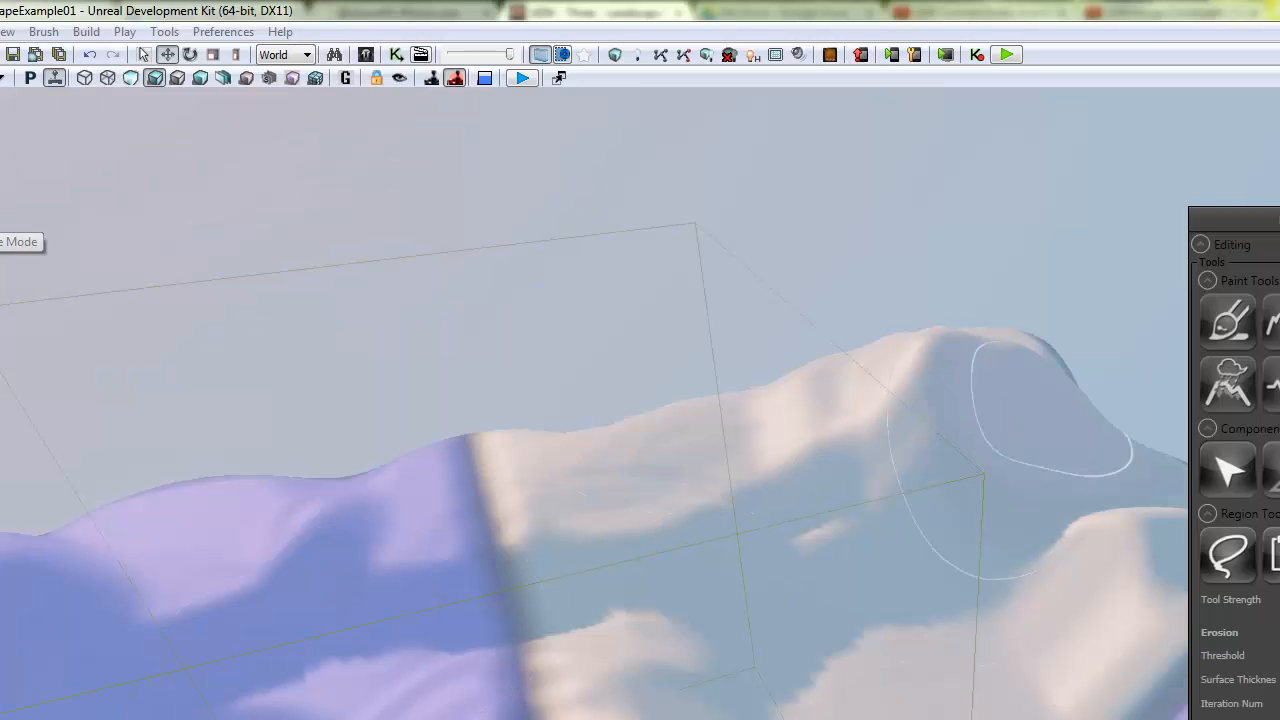
pyautogui.moveTo(1236, 228); pyautogui.dragTo(528, 94)
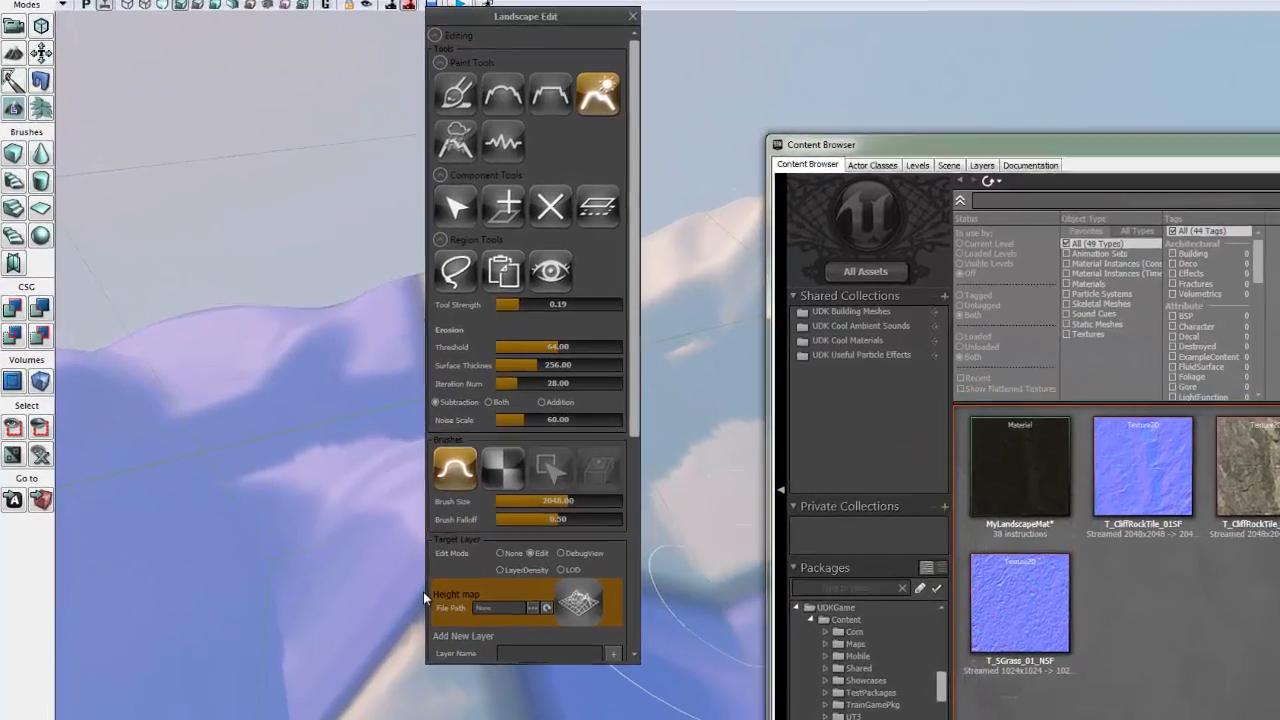
pyautogui.hotkey('ctrl', 's')
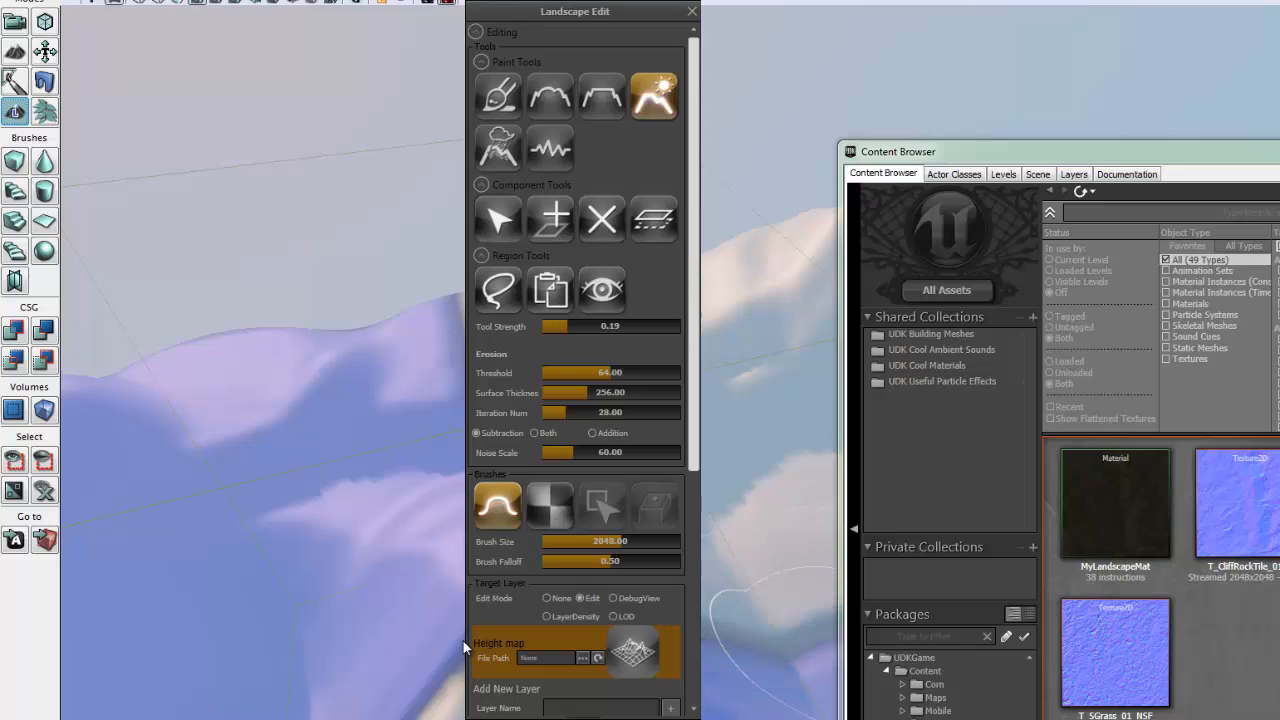
# Add two new landscape target layers named Grass and Rock with hardness 0.5
pyautogui.scroll(-5, 462, 639)
pyautogui.moveTo(693, 425); pyautogui.dragTo(693, 451)
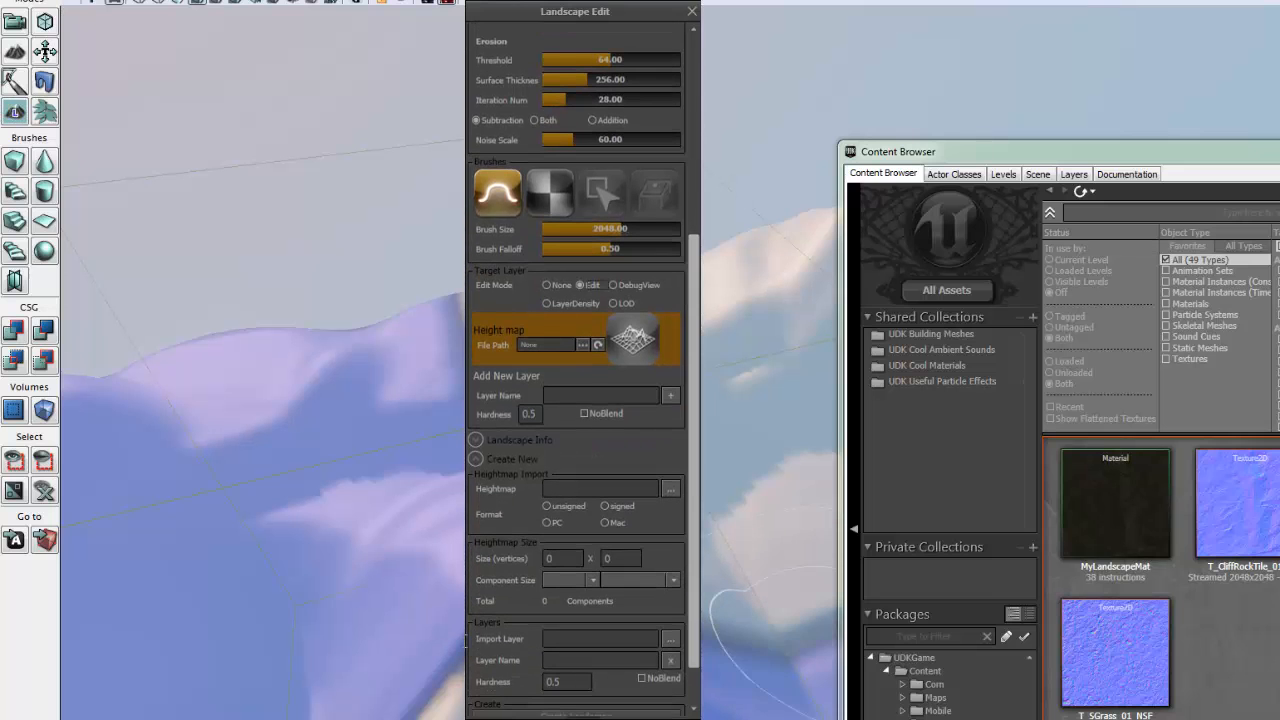
pyautogui.click(600, 396)
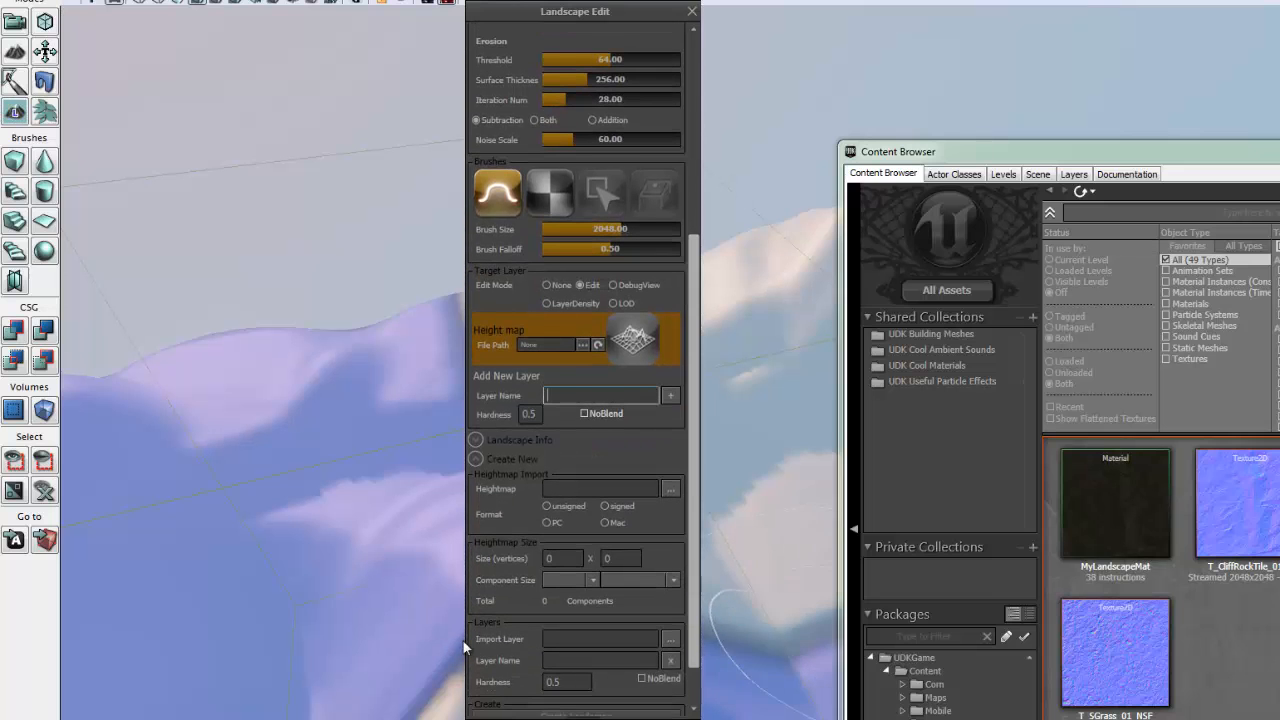
pyautogui.write('grass')
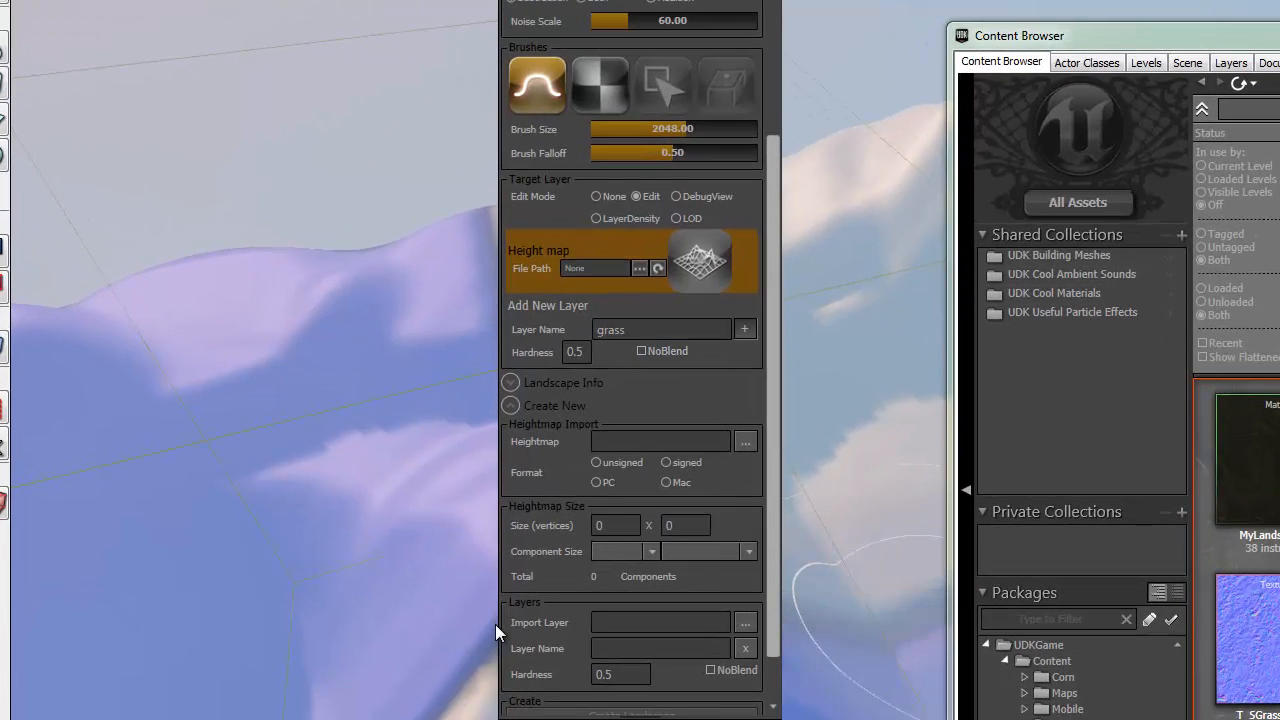
pyautogui.press('Return')
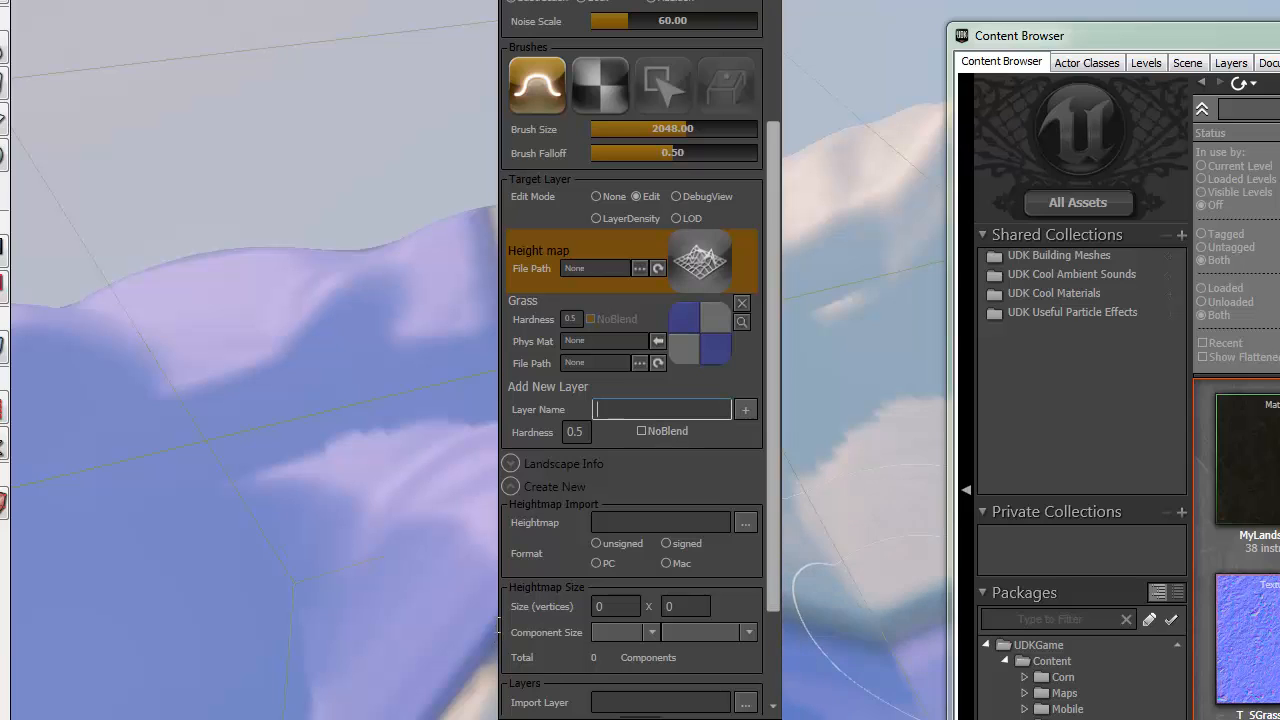
pyautogui.write('rock')
pyautogui.press('Return')
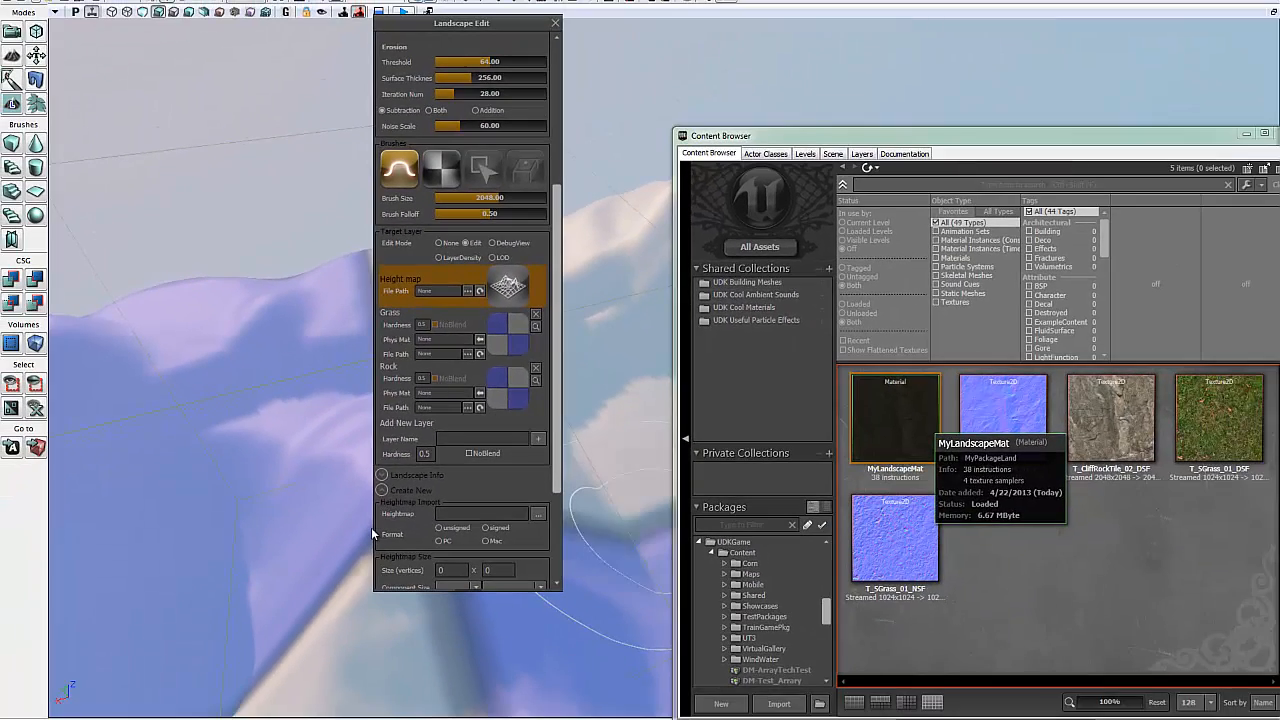
# Check the layer names in MyLandscapeMat, delete the Rock target layer, and add one named Stone with hardness 0.5
pyautogui.doubleClick(1226, 452)
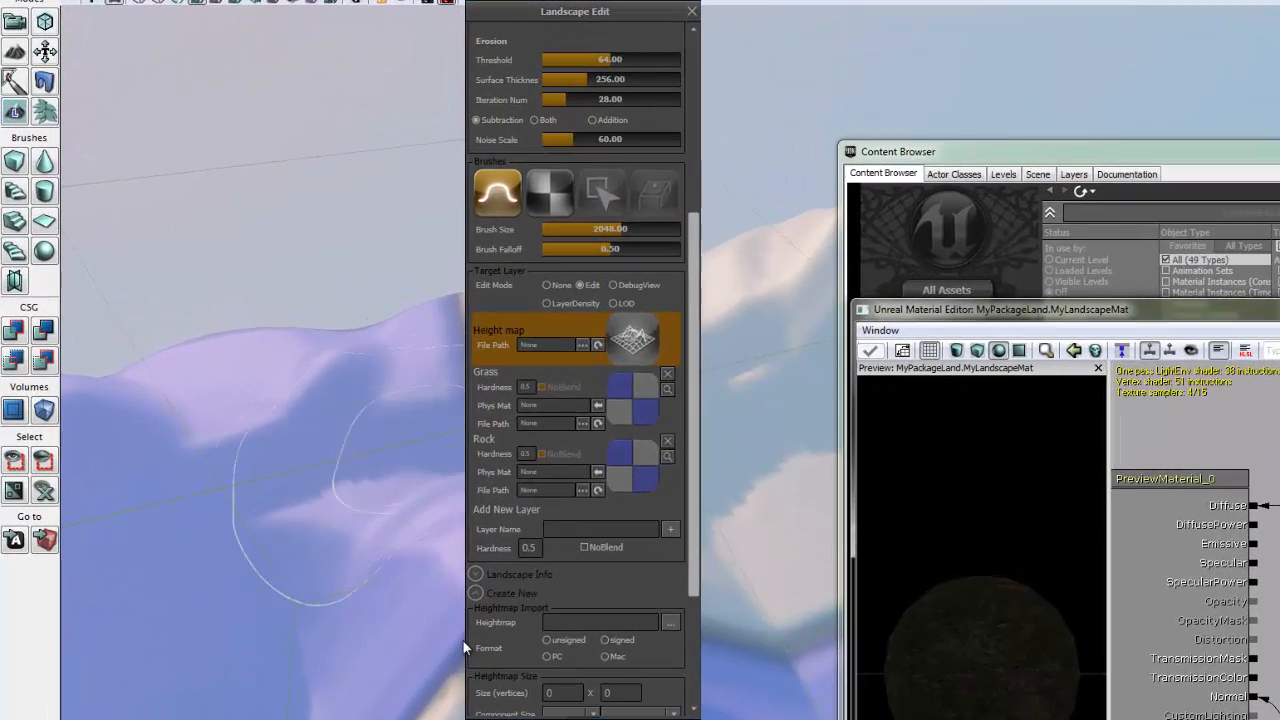
pyautogui.click(668, 441)
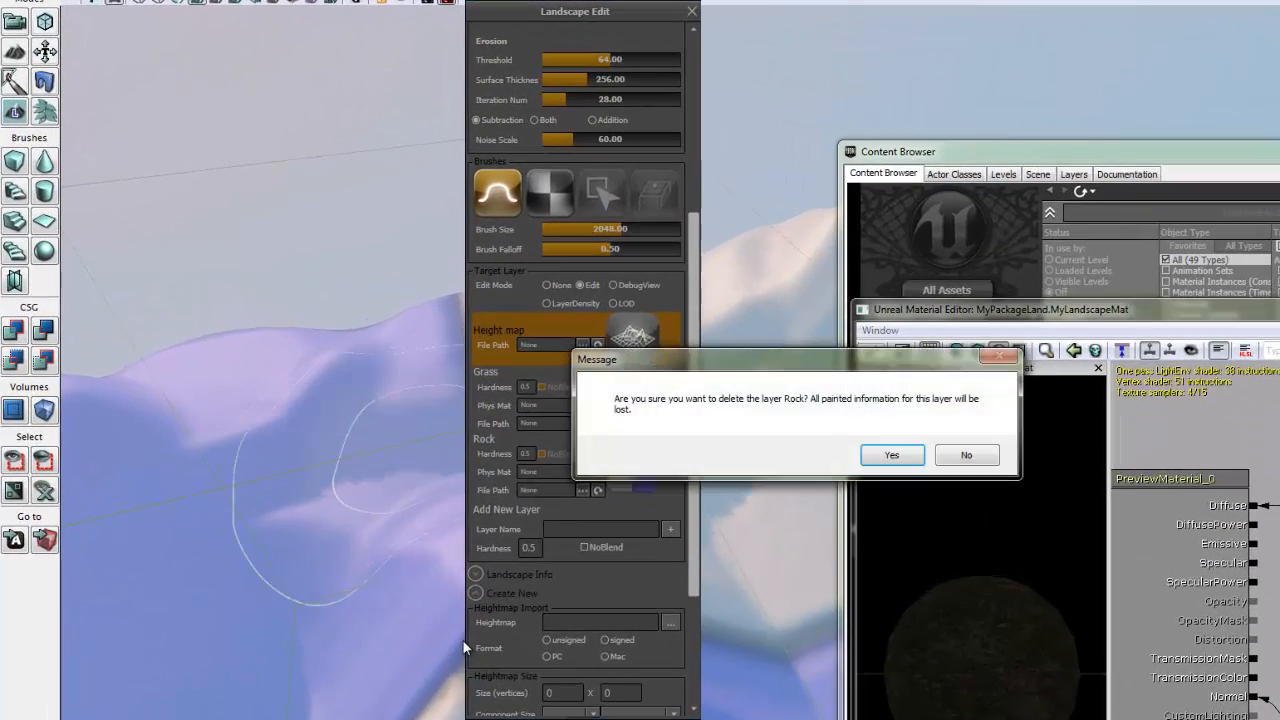
pyautogui.click(893, 455)
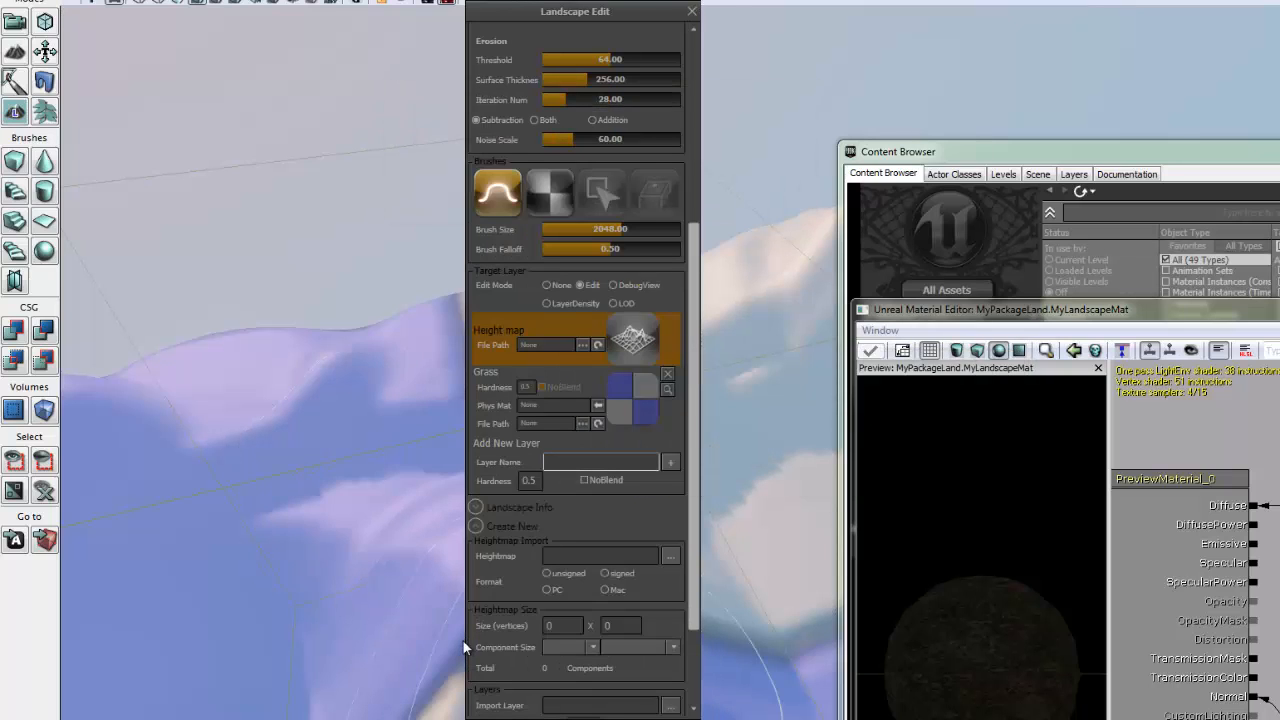
pyautogui.write('stone')
pyautogui.press('Return')
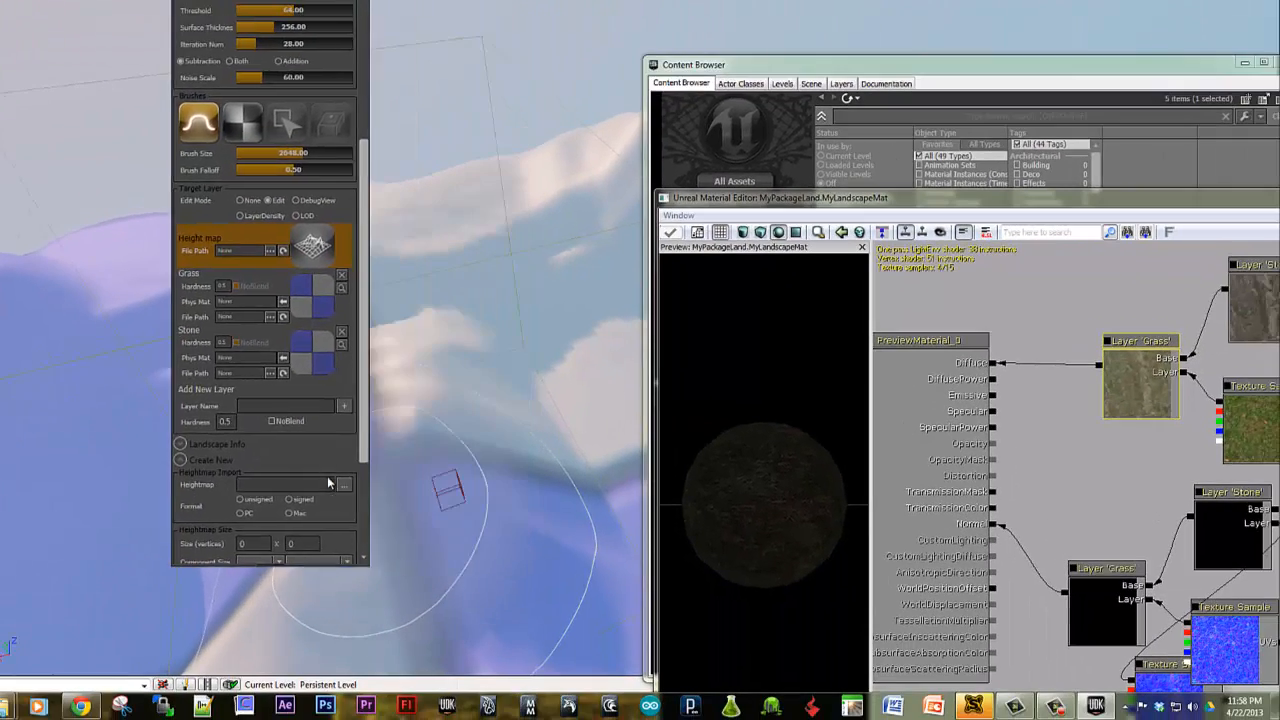
# Assign MyLandscapeMat as the Landscape Material in the landscape's properties and close the properties window
pyautogui.moveTo(358, 480); pyautogui.dragTo(328, 483)
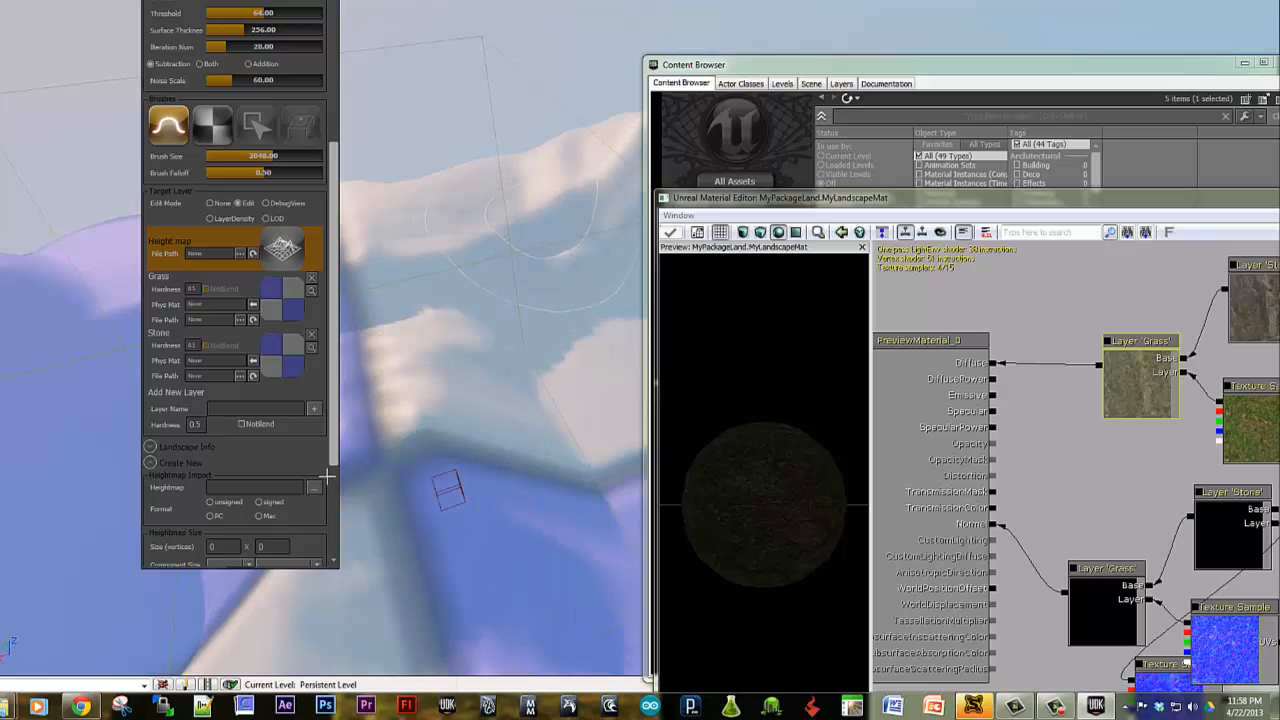
pyautogui.press('F4')
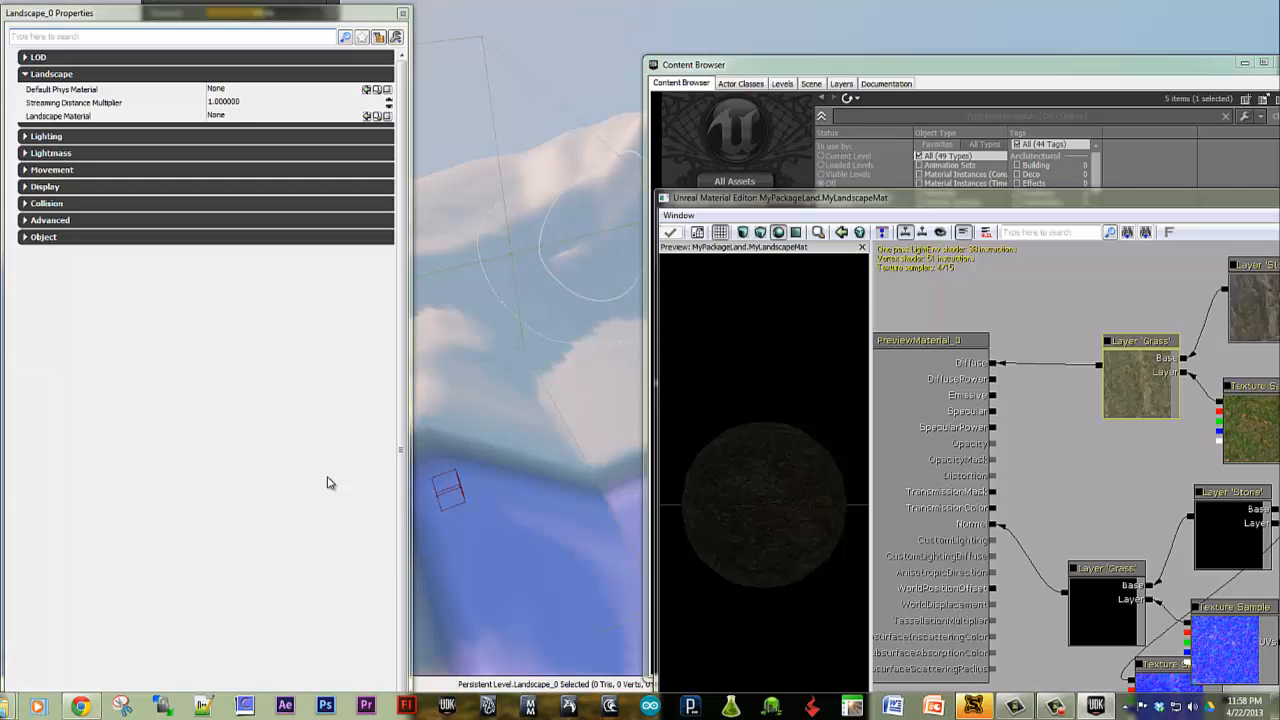
pyautogui.moveTo(1000, 198); pyautogui.dragTo(989, 655)
pyautogui.click(878, 364)
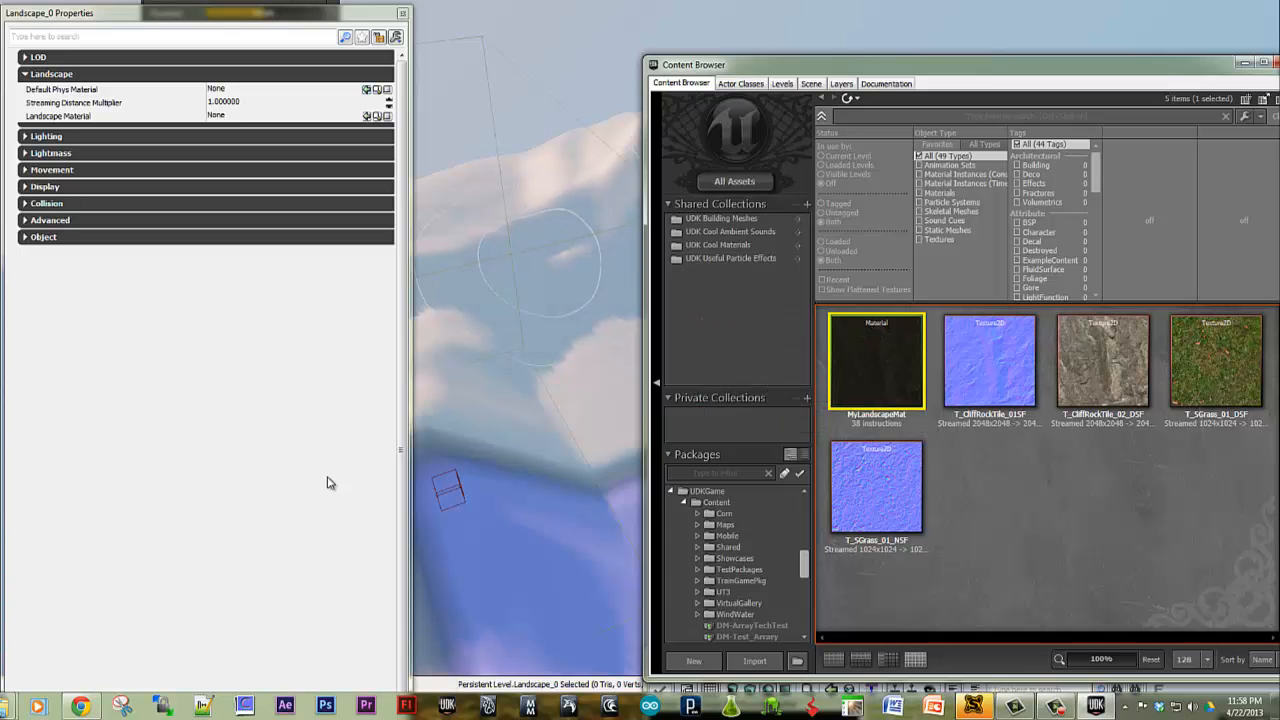
pyautogui.click(367, 116)
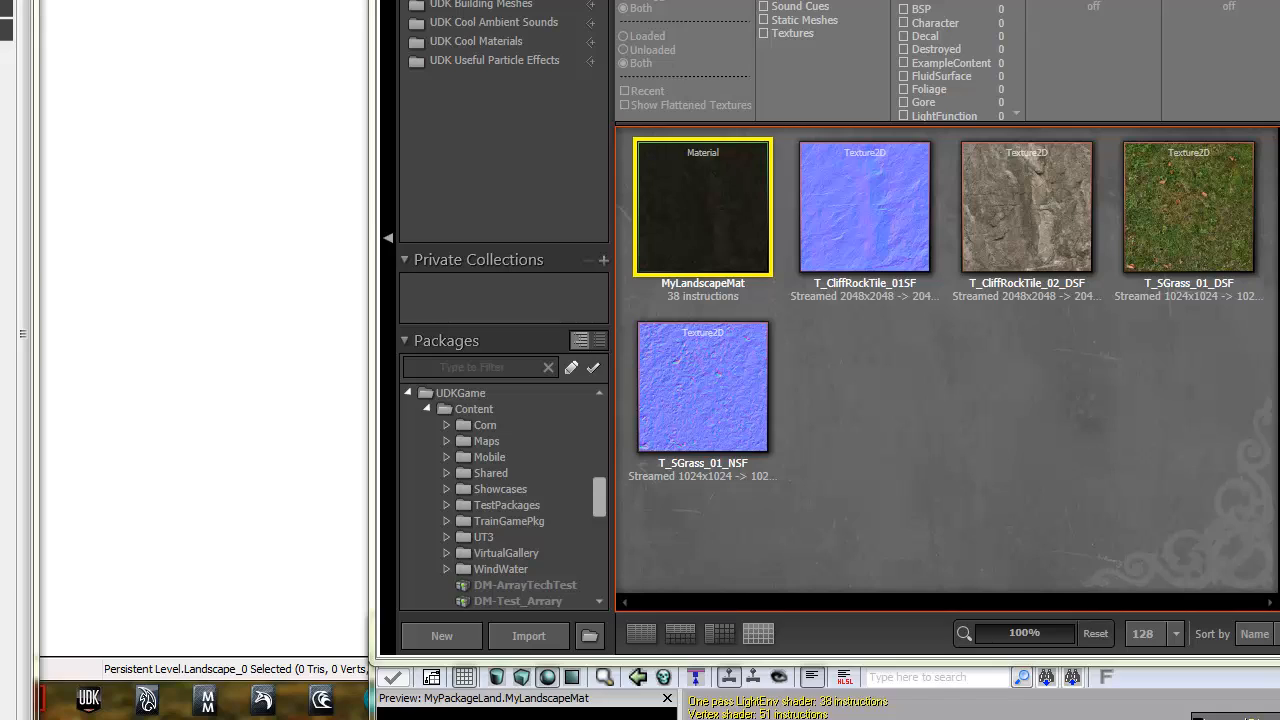
pyautogui.hotkey('alt', 'F4')
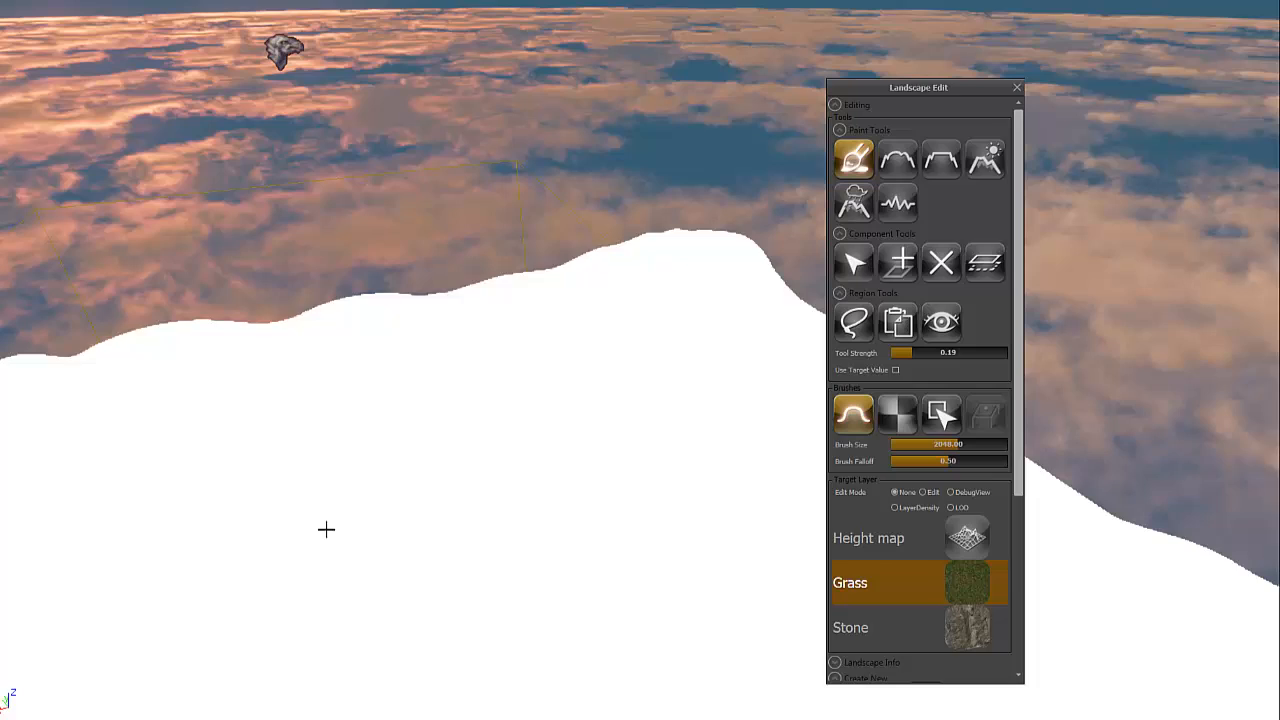
pyautogui.doubleClick(148, 536)
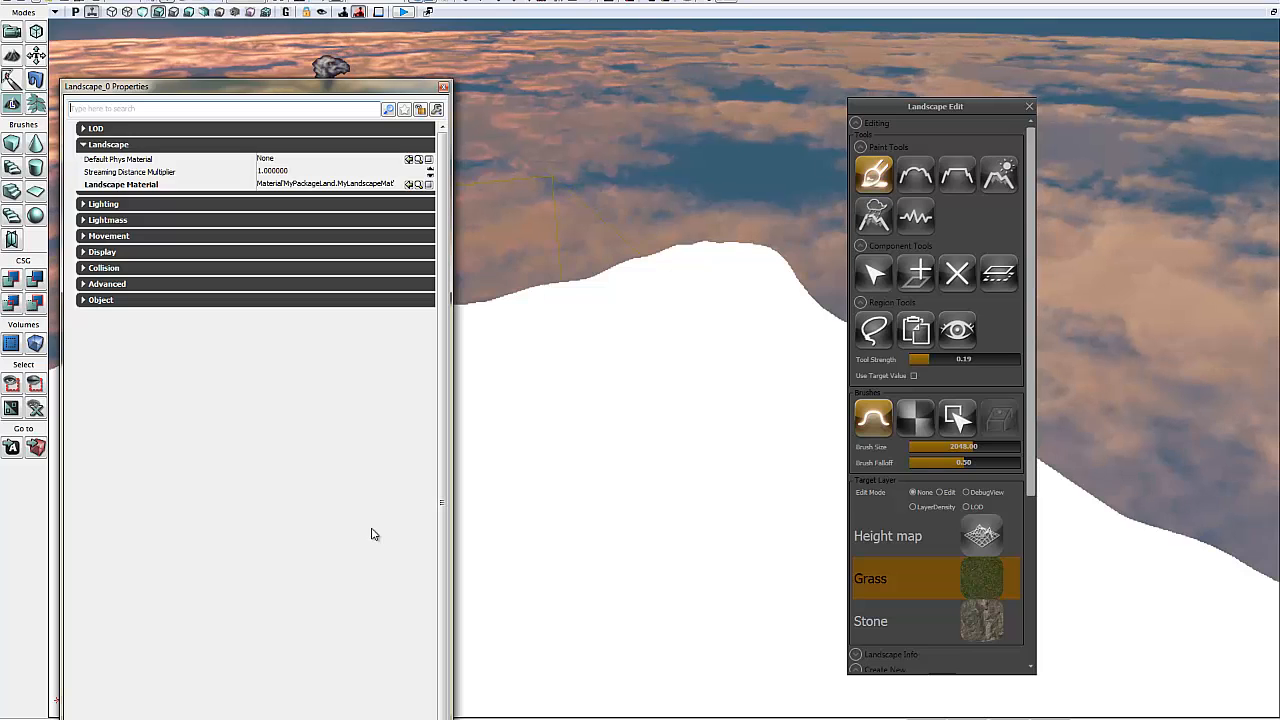
pyautogui.press('Escape')
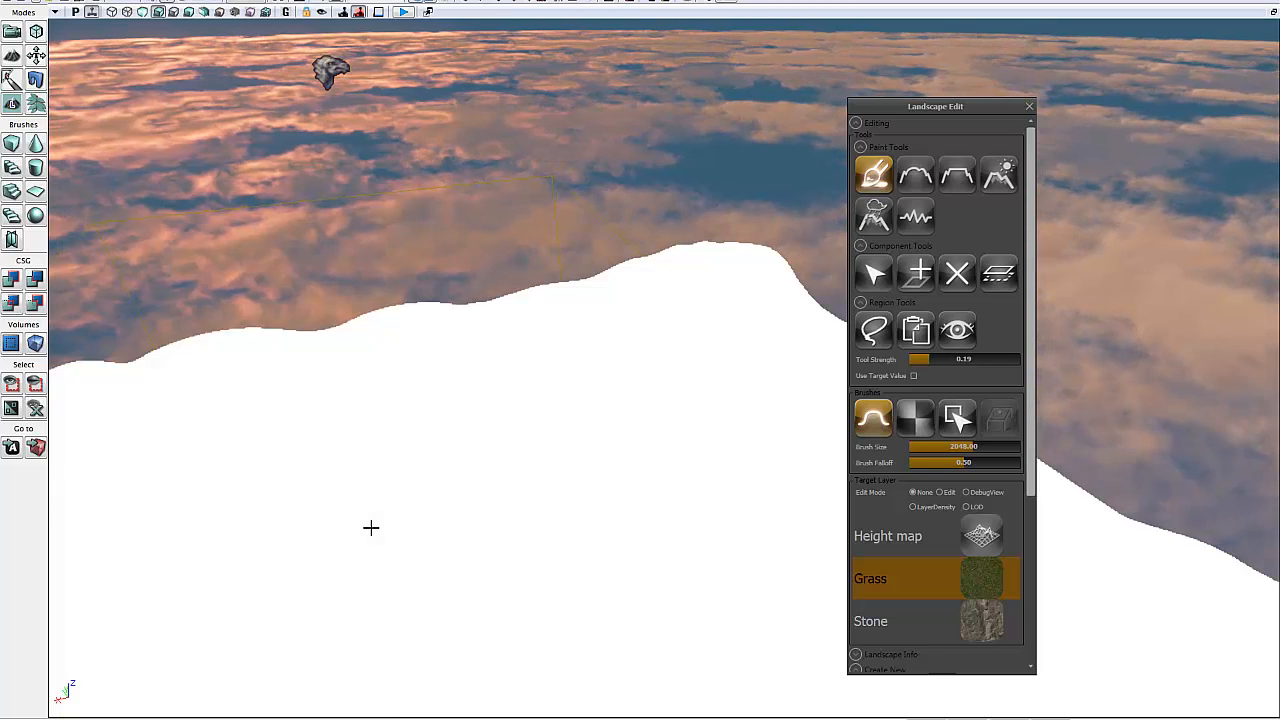
# Paint the Stone layer over the whole landscape at tool strength 0.19 and brush size 2048
pyautogui.press('Down')
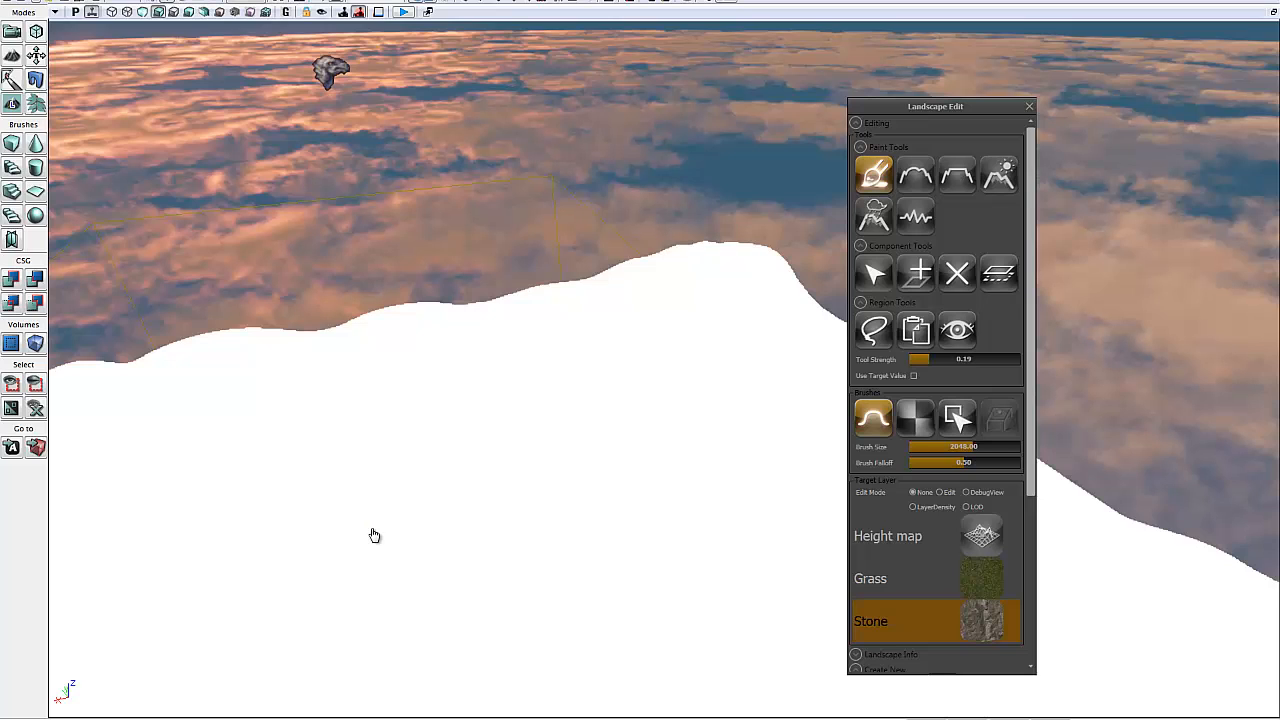
pyautogui.moveTo(371, 534)
pyautogui.keyDown('ctrl'); pyautogui.mouseDown()
pyautogui.moveTo(450, 515)
pyautogui.moveTo(430, 490)
pyautogui.moveTo(303, 435)
pyautogui.moveTo(90, 520)
pyautogui.moveTo(610, 295)
pyautogui.moveTo(1150, 620)
pyautogui.moveTo(1190, 690)
pyautogui.moveTo(600, 640)
pyautogui.moveTo(571, 557)
pyautogui.moveTo(500, 600)
pyautogui.mouseUp(); pyautogui.keyUp('ctrl')
pyautogui.keyDown('ctrl'); pyautogui.moveTo(545, 285); pyautogui.dragTo(755, 265); pyautogui.keyUp('ctrl')
pyautogui.moveTo(371, 527); pyautogui.dragTo(130, 515, button='right')
pyautogui.moveTo(710, 430)
pyautogui.keyDown('ctrl'); pyautogui.mouseDown()
pyautogui.moveTo(450, 430)
pyautogui.moveTo(300, 600)
pyautogui.moveTo(590, 575)
pyautogui.moveTo(790, 520)
pyautogui.moveTo(1090, 350)
pyautogui.mouseUp(); pyautogui.keyUp('ctrl')
pyautogui.moveTo(371, 527); pyautogui.dragTo(150, 590, button='right')
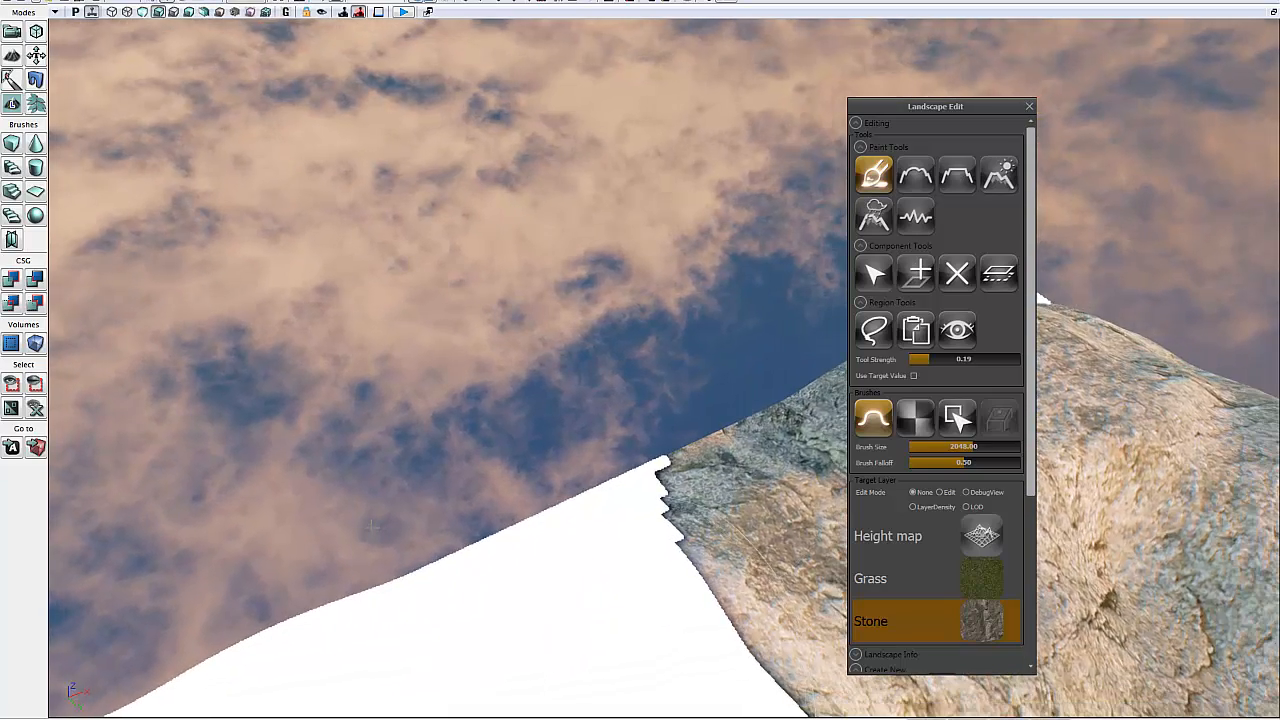
pyautogui.keyDown('ctrl'); pyautogui.moveTo(610, 550); pyautogui.dragTo(90, 700); pyautogui.keyUp('ctrl')
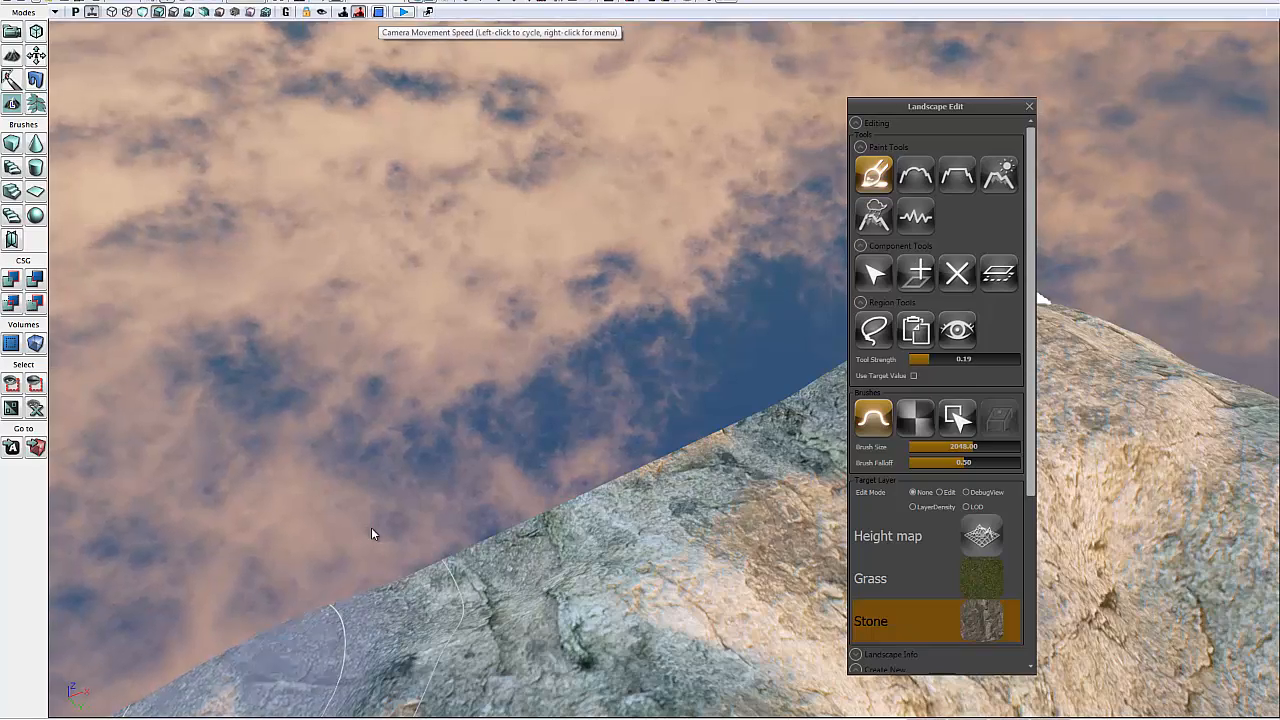
pyautogui.moveTo(371, 527)
pyautogui.mouseDown(button='right')
pyautogui.moveTo(580, 630)
pyautogui.moveTo(372, 527)
pyautogui.mouseUp(button='right')
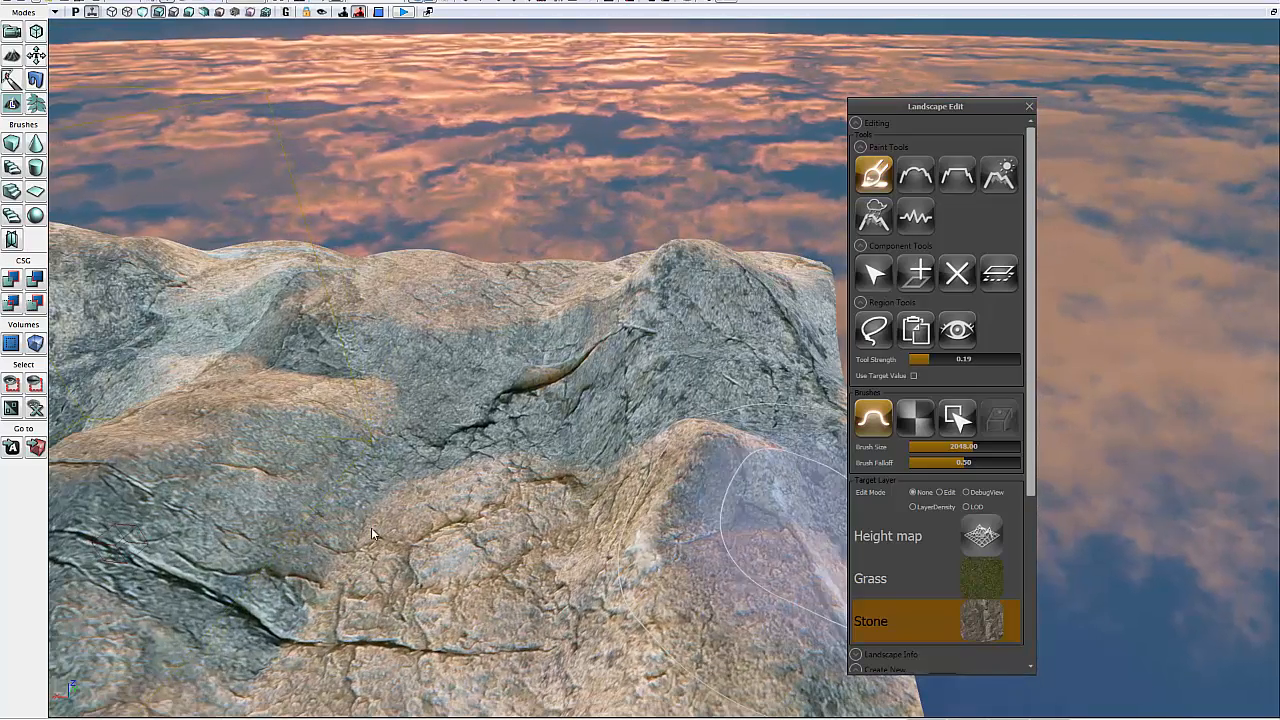
# Paint patches of the Grass layer in the valleys and on the slopes between the stone peaks
pyautogui.click(870, 578)
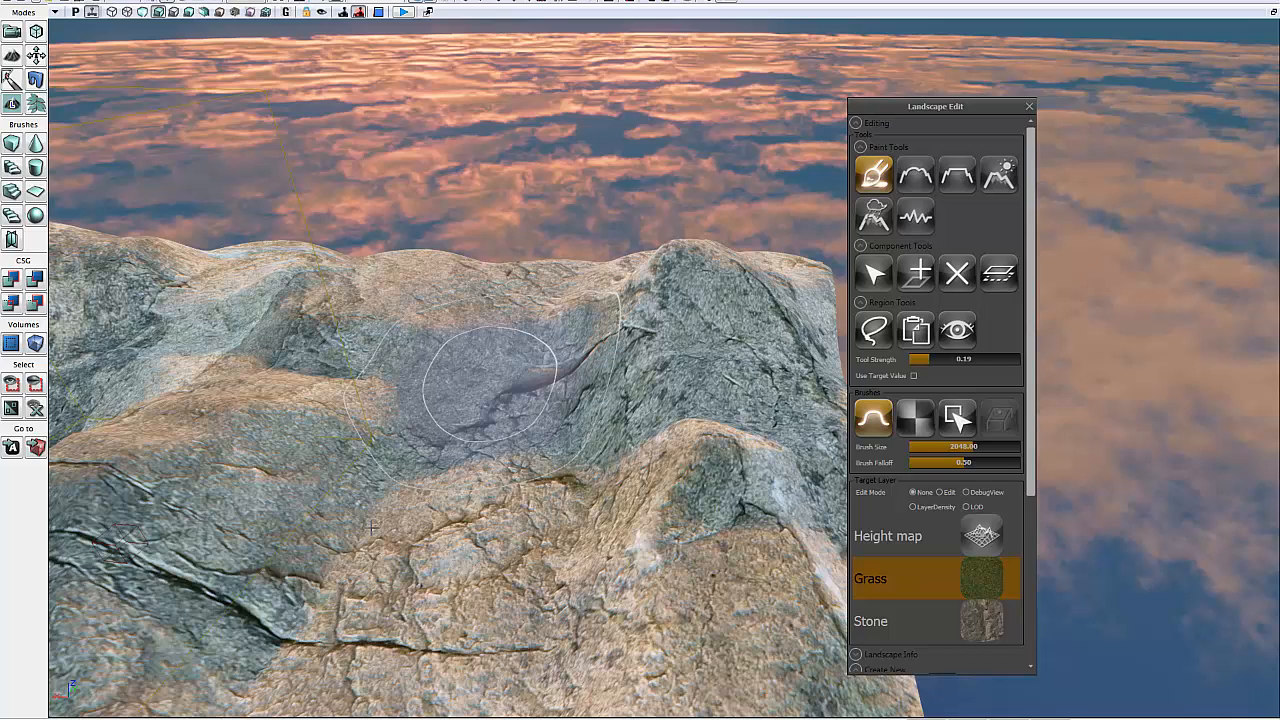
pyautogui.moveTo(490, 385)
pyautogui.keyDown('ctrl'); pyautogui.mouseDown()
pyautogui.moveTo(450, 420)
pyautogui.moveTo(457, 437)
pyautogui.mouseUp(); pyautogui.keyUp('ctrl')
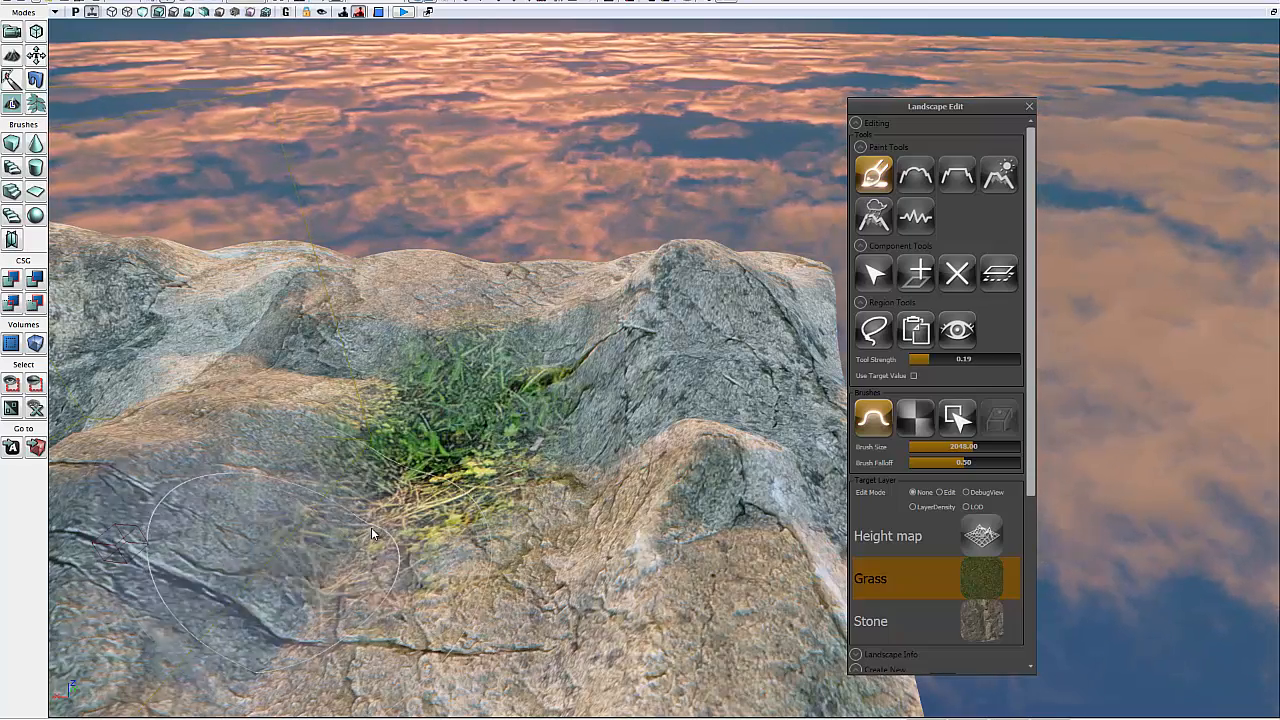
pyautogui.moveTo(371, 527); pyautogui.dragTo(265, 550, button='right')
pyautogui.moveTo(530, 590)
pyautogui.keyDown('ctrl'); pyautogui.mouseDown()
pyautogui.moveTo(590, 595)
pyautogui.moveTo(575, 550)
pyautogui.moveTo(602, 370)
pyautogui.moveTo(520, 262)
pyautogui.moveTo(629, 214)
pyautogui.moveTo(450, 270)
pyautogui.moveTo(229, 471)
pyautogui.moveTo(330, 530)
pyautogui.moveTo(775, 475)
pyautogui.moveTo(850, 500)
pyautogui.moveTo(485, 283)
pyautogui.moveTo(240, 260)
pyautogui.moveTo(652, 220)
pyautogui.moveTo(815, 275)
pyautogui.mouseUp(); pyautogui.keyUp('ctrl')
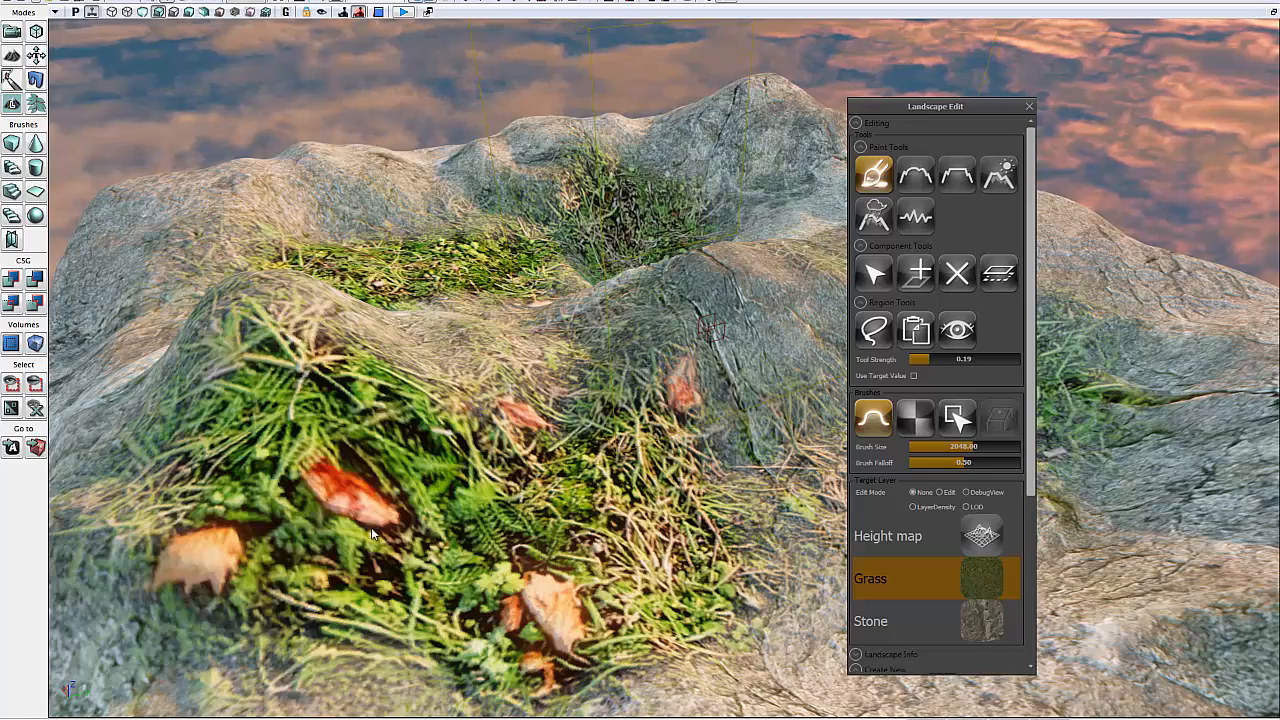
# Mark areas of the landscape with the region selection tool to use as a mask
pyautogui.click(874, 330)
pyautogui.moveTo(371, 527)
pyautogui.mouseDown(button='right')
pyautogui.moveTo(372, 550)
pyautogui.moveTo(372, 529)
pyautogui.mouseUp(button='right')
pyautogui.moveTo(430, 455)
pyautogui.keyDown('ctrl'); pyautogui.mouseDown()
pyautogui.moveTo(550, 420)
pyautogui.moveTo(765, 425)
pyautogui.moveTo(640, 415)
pyautogui.moveTo(640, 395)
pyautogui.mouseUp(); pyautogui.keyUp('ctrl')
pyautogui.keyDown('ctrl'); pyautogui.moveTo(1195, 305); pyautogui.dragTo(1180, 235); pyautogui.keyUp('ctrl')
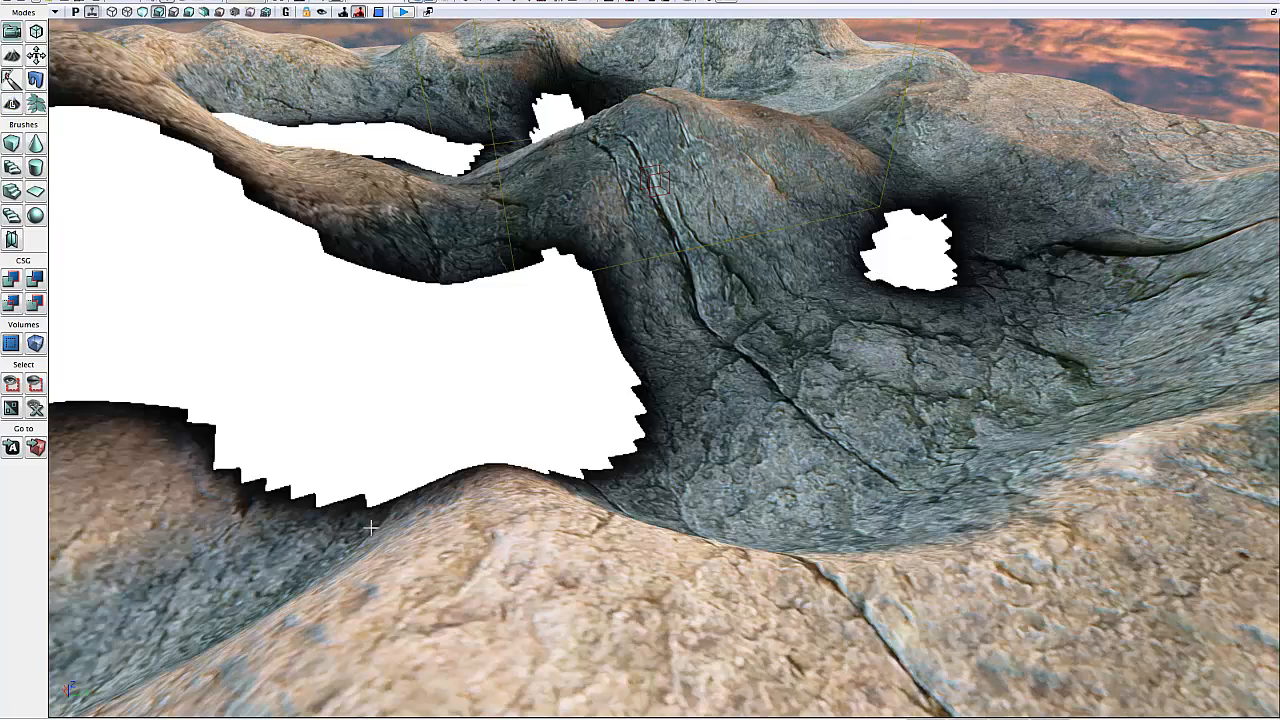
# Reopen MyLandscapeMat and move the T_CliffRockTile_01SF texture sample beside the normal network's Stone layer node
pyautogui.moveTo(371, 527); pyautogui.dragTo(371, 527, button='right')
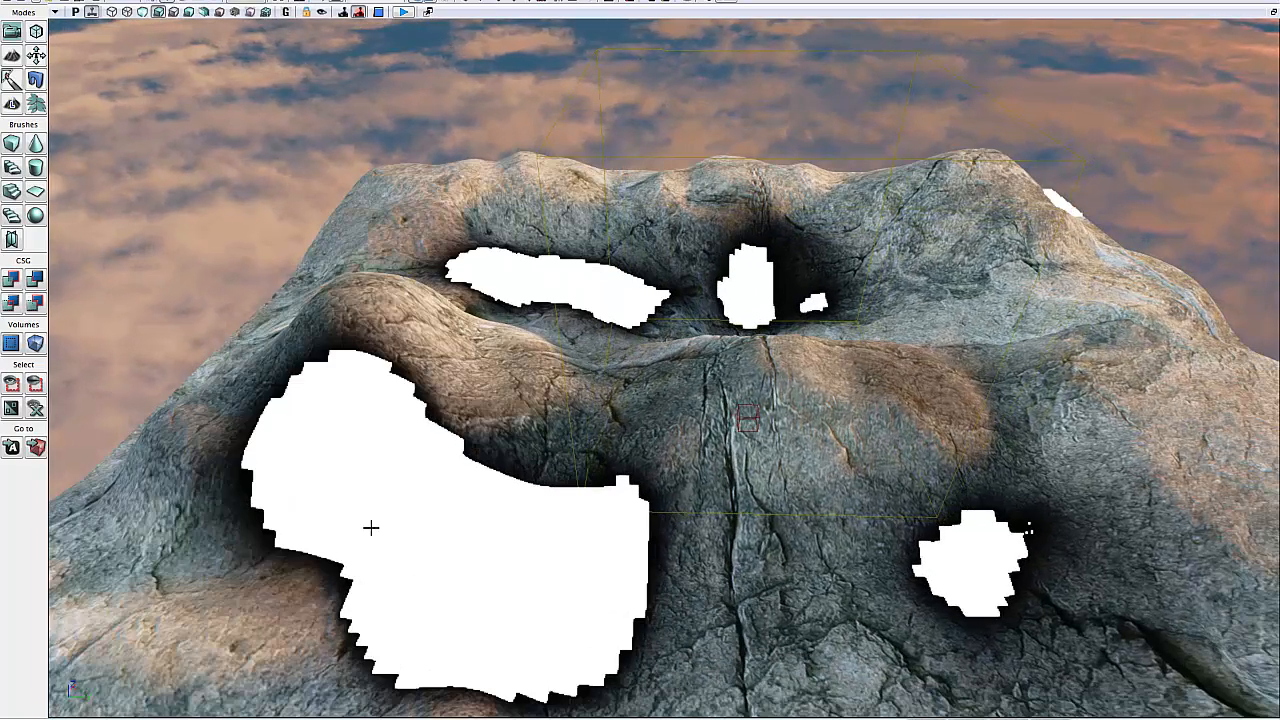
pyautogui.hotkey('ctrl', 'shift', 'f')
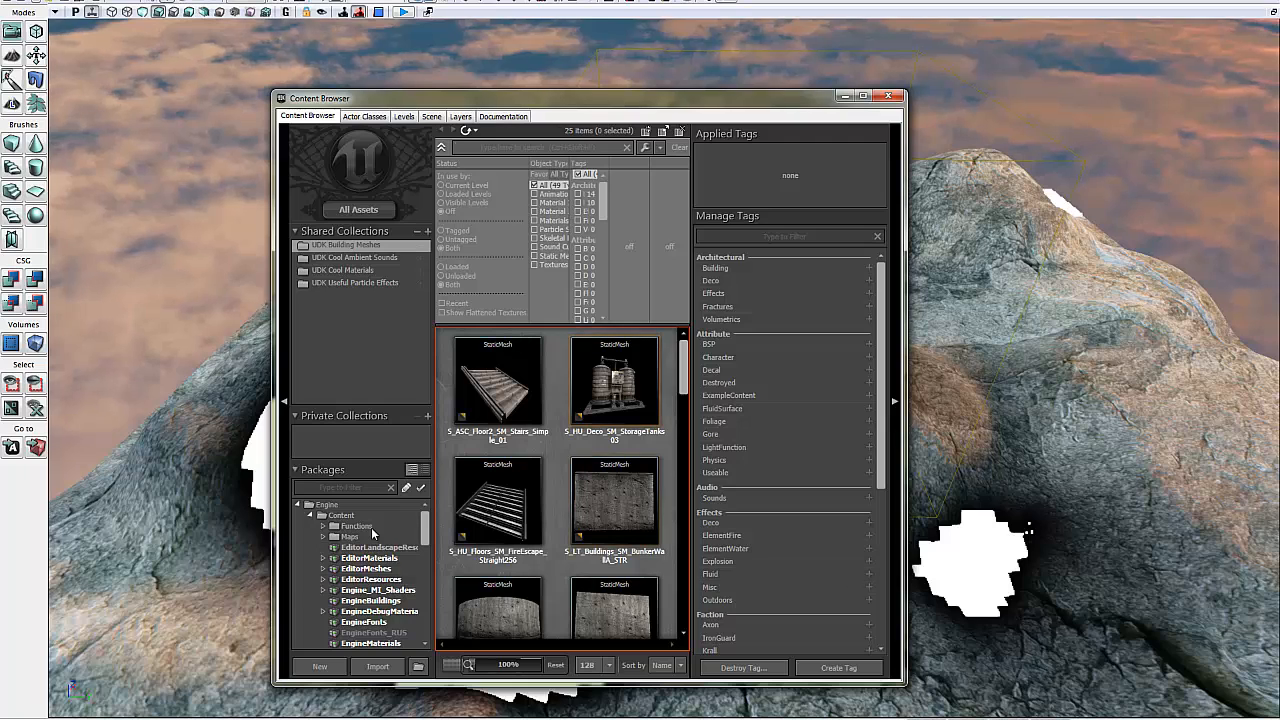
pyautogui.scroll(-3, 372, 534)
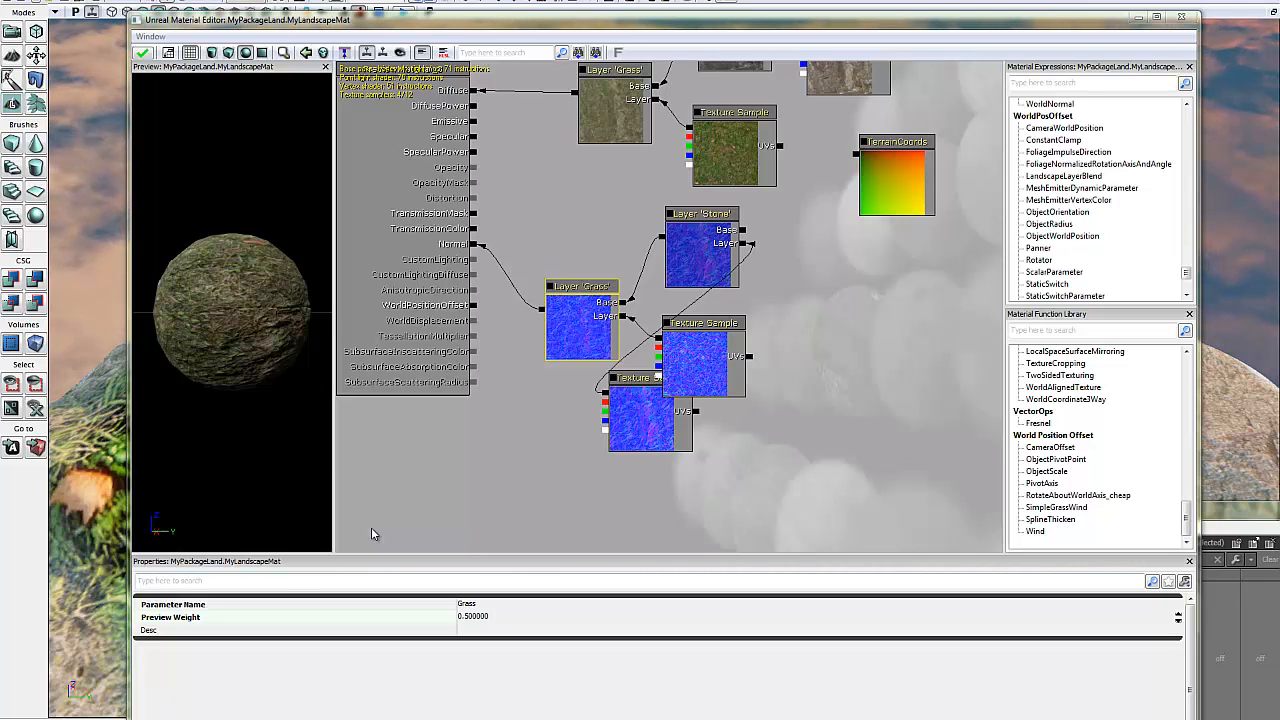
pyautogui.click(703, 358)
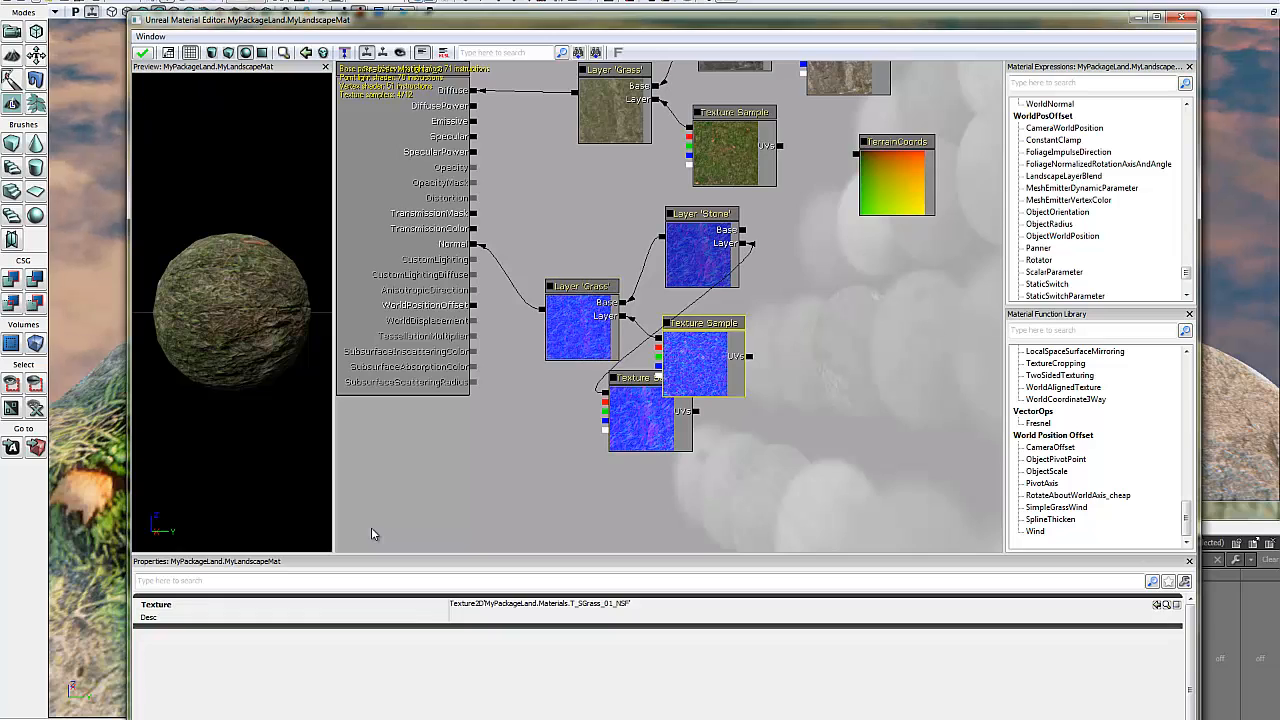
pyautogui.click(644, 420)
pyautogui.moveTo(644, 420)
pyautogui.keyDown('ctrl'); pyautogui.mouseDown()
pyautogui.moveTo(775, 386)
pyautogui.moveTo(815, 306)
pyautogui.moveTo(776, 255)
pyautogui.moveTo(795, 278)
pyautogui.mouseUp(); pyautogui.keyUp('ctrl')
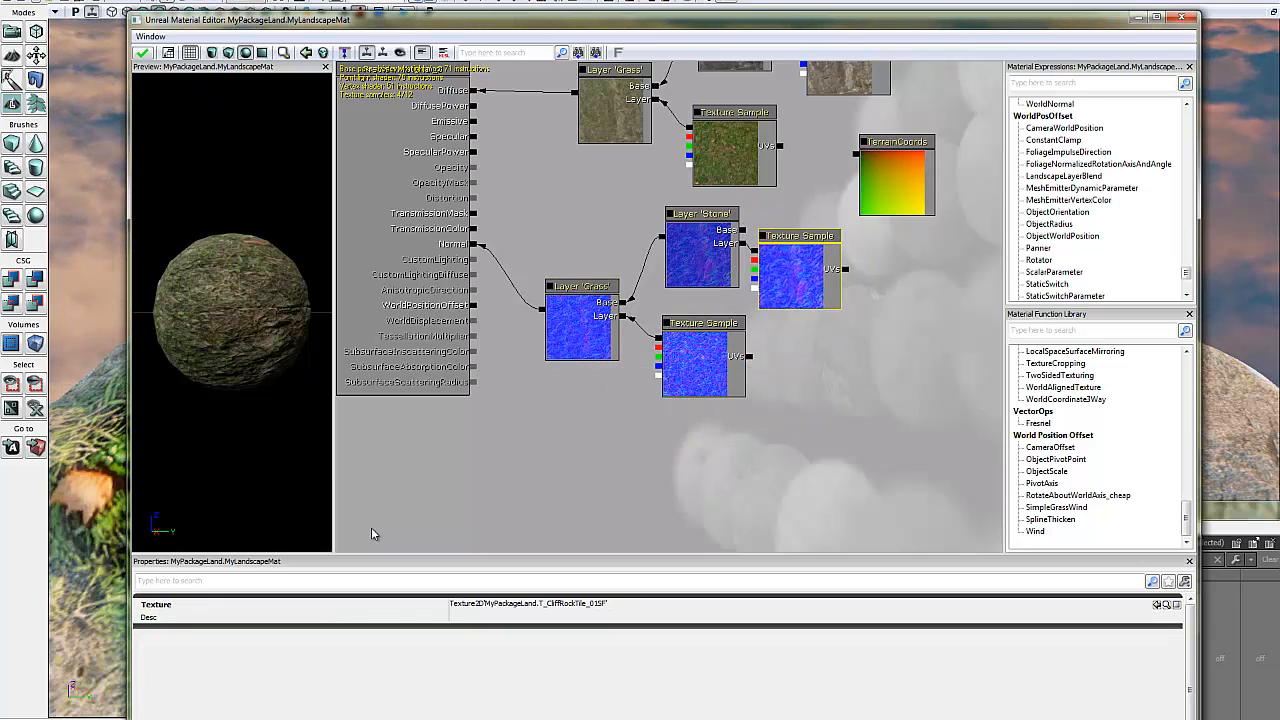
# Connect the TerrainCoords node to the UVs inputs of all four grass and stone texture samples
pyautogui.moveTo(856, 154); pyautogui.dragTo(786, 147)
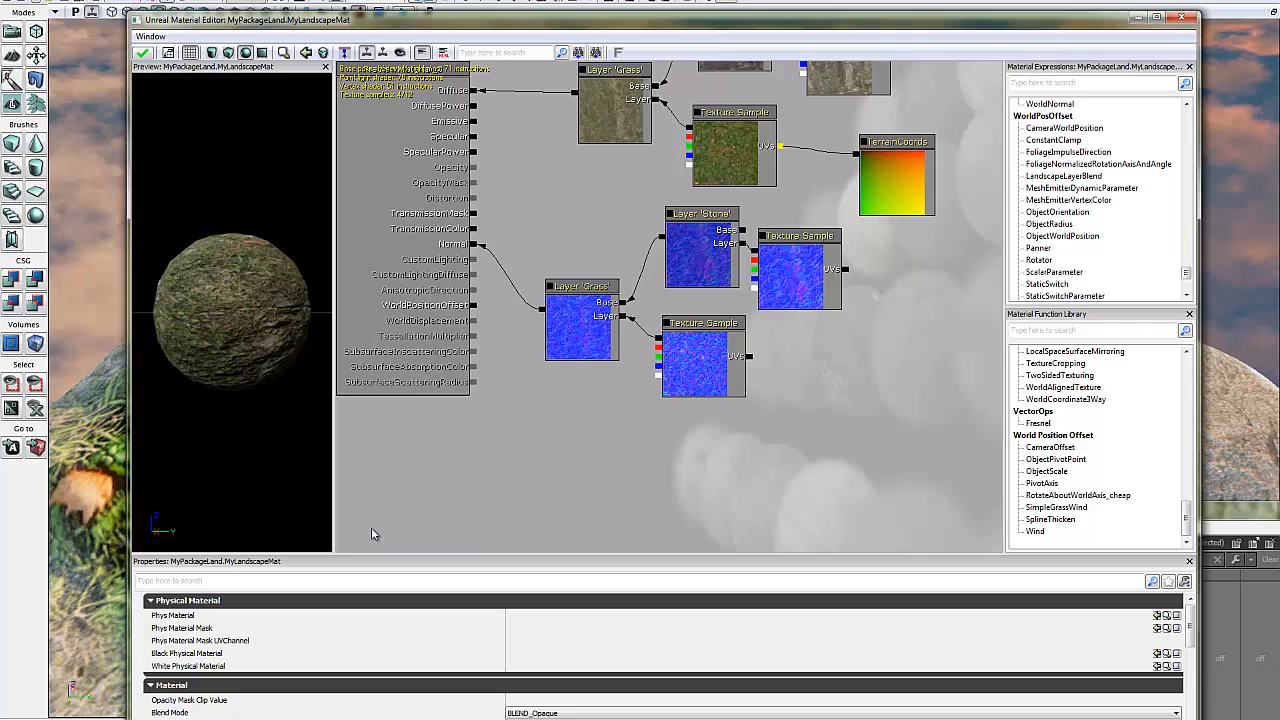
pyautogui.rightClick(876, 132)
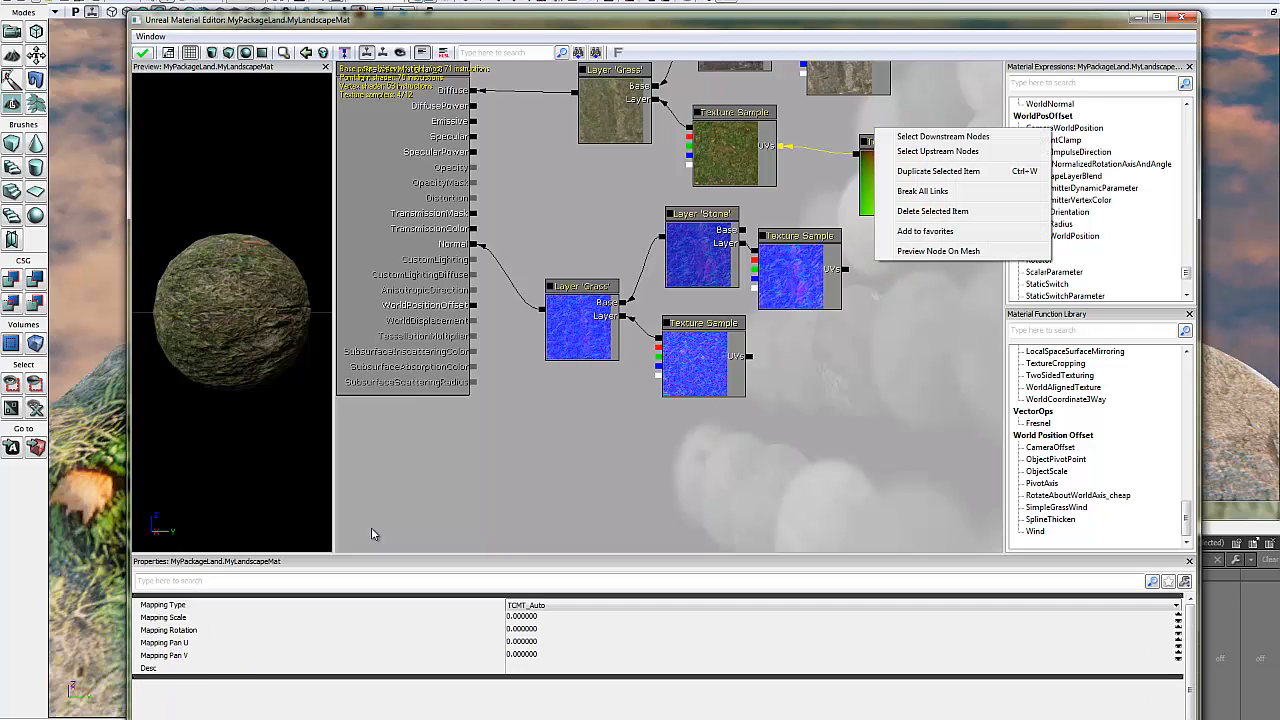
pyautogui.click(848, 176)
pyautogui.moveTo(856, 154); pyautogui.dragTo(846, 269)
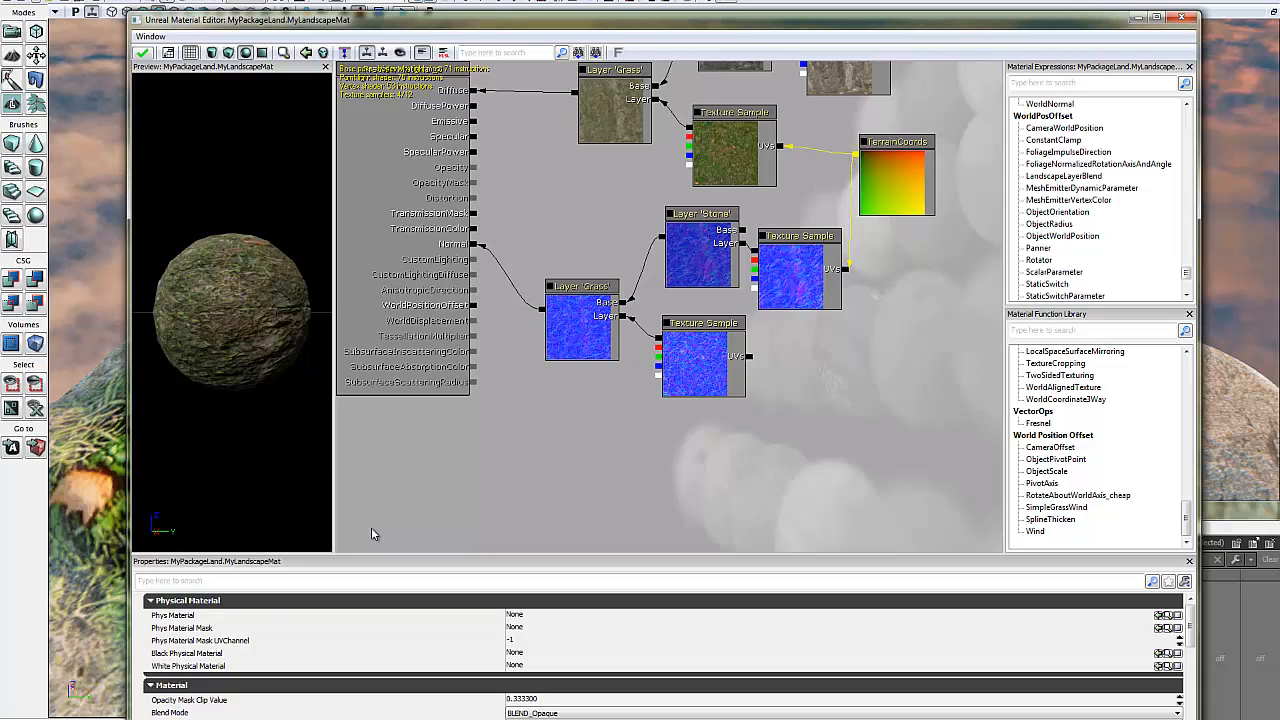
pyautogui.moveTo(856, 154)
pyautogui.mouseDown()
pyautogui.moveTo(783, 358)
pyautogui.moveTo(749, 356)
pyautogui.mouseUp()
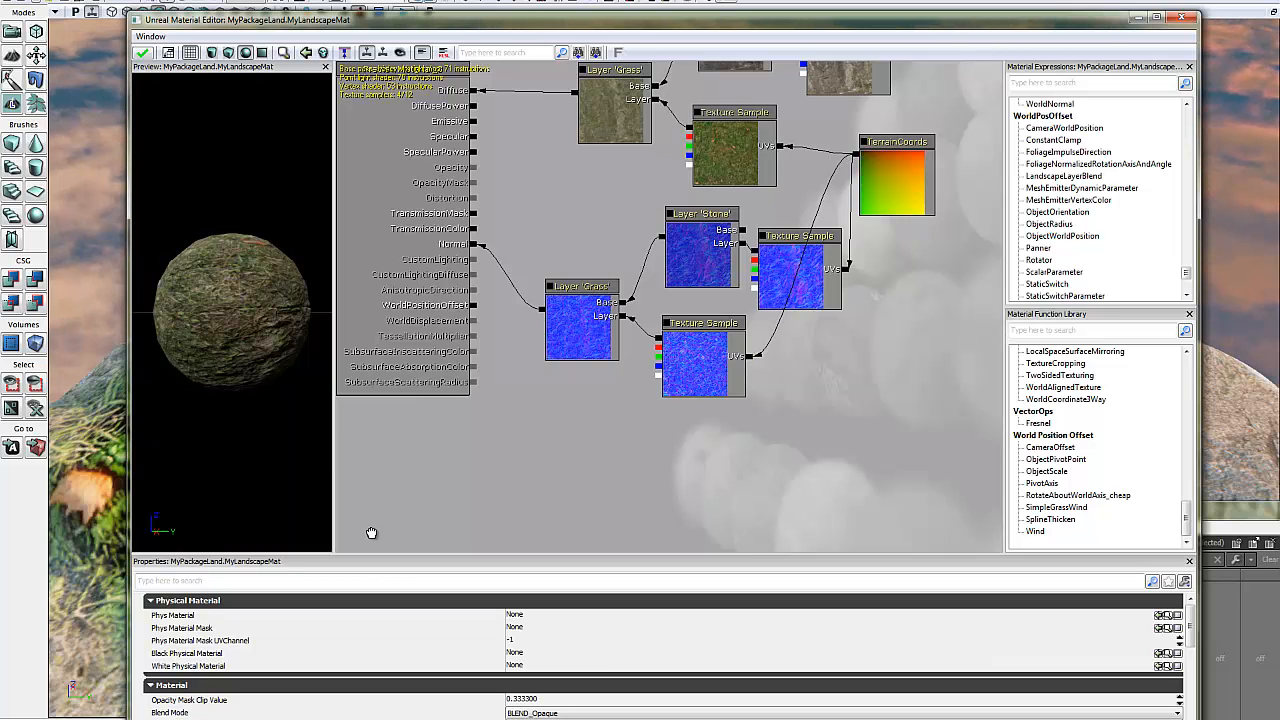
pyautogui.moveTo(835, 115)
pyautogui.mouseDown()
pyautogui.moveTo(740, 331)
pyautogui.moveTo(740, 358)
pyautogui.moveTo(765, 385)
pyautogui.moveTo(798, 298)
pyautogui.mouseUp()
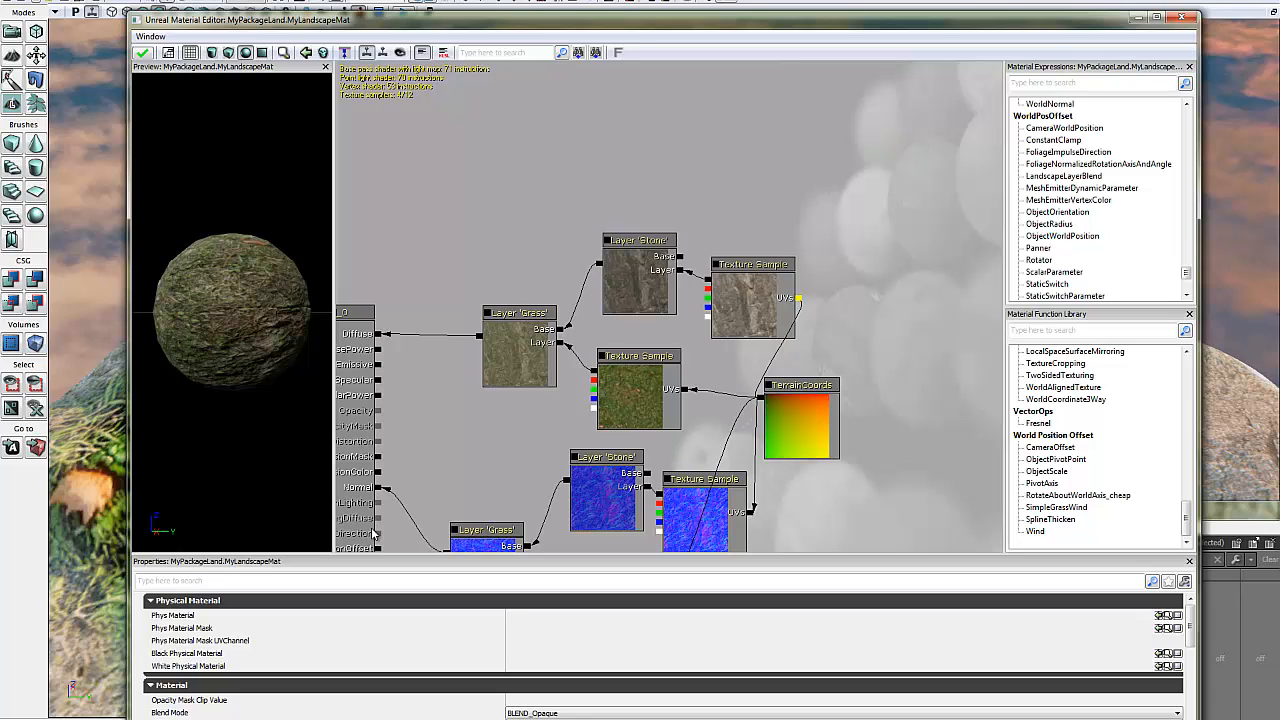
pyautogui.moveTo(798, 298); pyautogui.dragTo(800, 298)
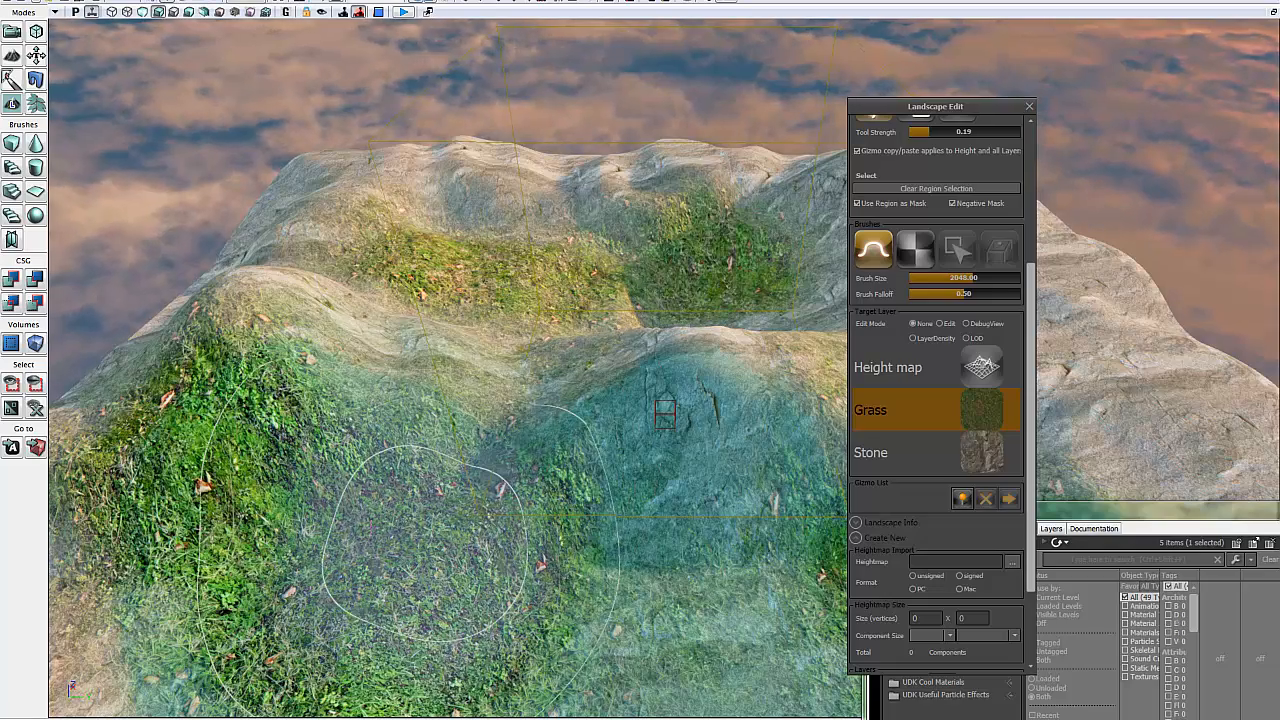
# Open the Foliage tools, search the Content Browser for "grass" static meshes, and add LargeGrassClumps to the foliage meshes
pyautogui.moveTo(472, 583)
pyautogui.mouseDown(button='right')
pyautogui.moveTo(410, 548)
pyautogui.moveTo(464, 558)
pyautogui.moveTo(540, 540)
pyautogui.moveTo(560, 510)
pyautogui.mouseUp(button='right')
pyautogui.moveTo(400, 530)
pyautogui.mouseDown(button='right')
pyautogui.moveTo(400, 560)
pyautogui.moveTo(600, 530)
pyautogui.moveTo(135, 492)
pyautogui.moveTo(490, 530)
pyautogui.mouseUp(button='right')
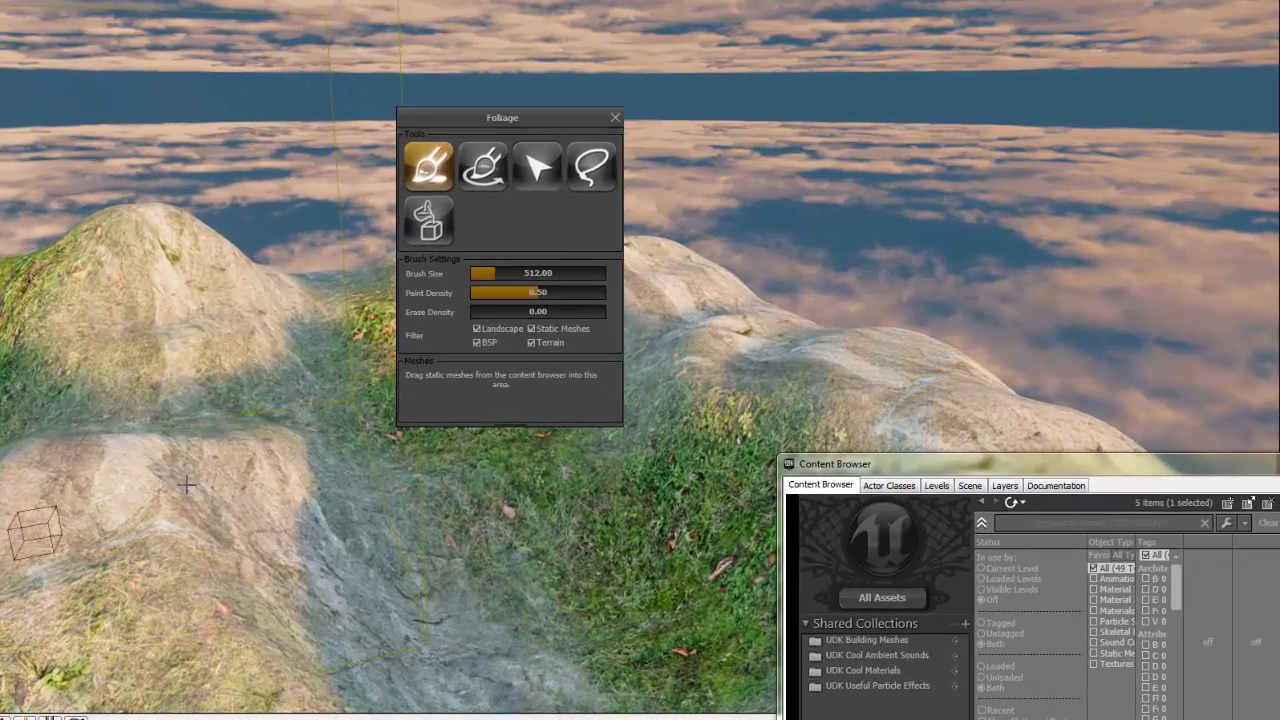
pyautogui.moveTo(502, 118)
pyautogui.mouseDown()
pyautogui.moveTo(334, 91)
pyautogui.moveTo(63, 0)
pyautogui.mouseUp()
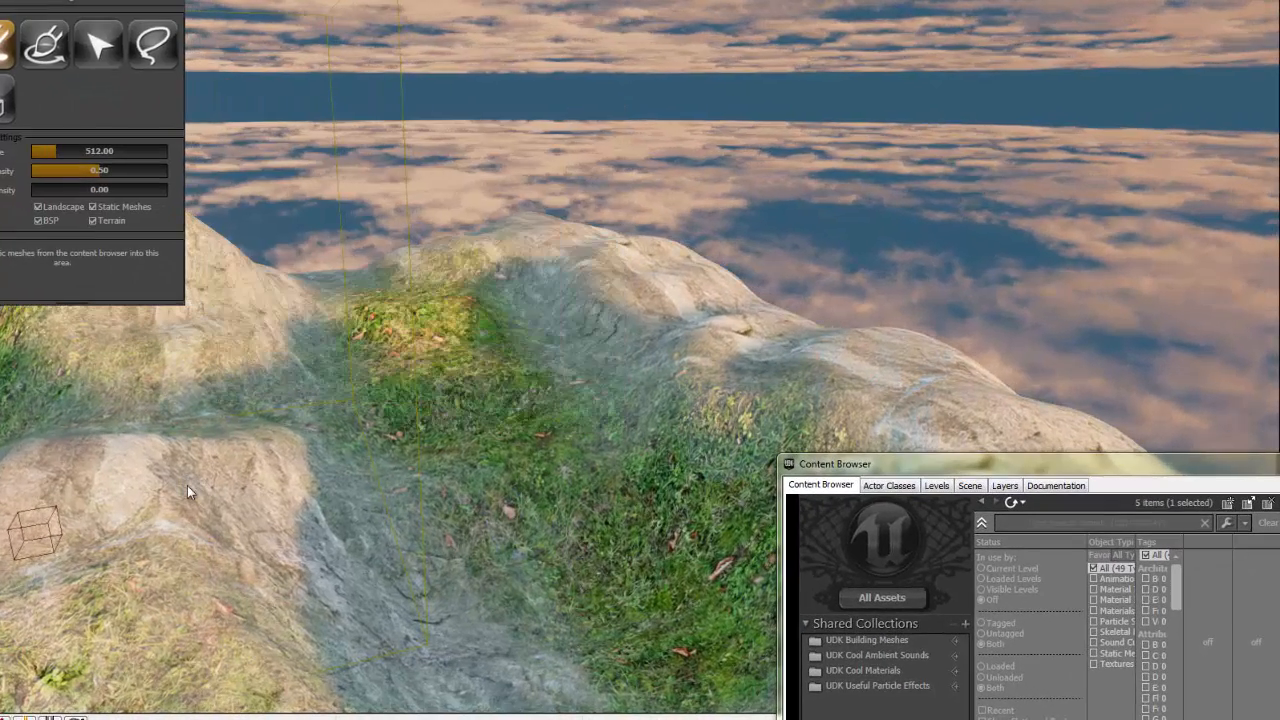
pyautogui.moveTo(900, 464)
pyautogui.mouseDown()
pyautogui.moveTo(793, 283)
pyautogui.moveTo(577, 11)
pyautogui.mouseUp()
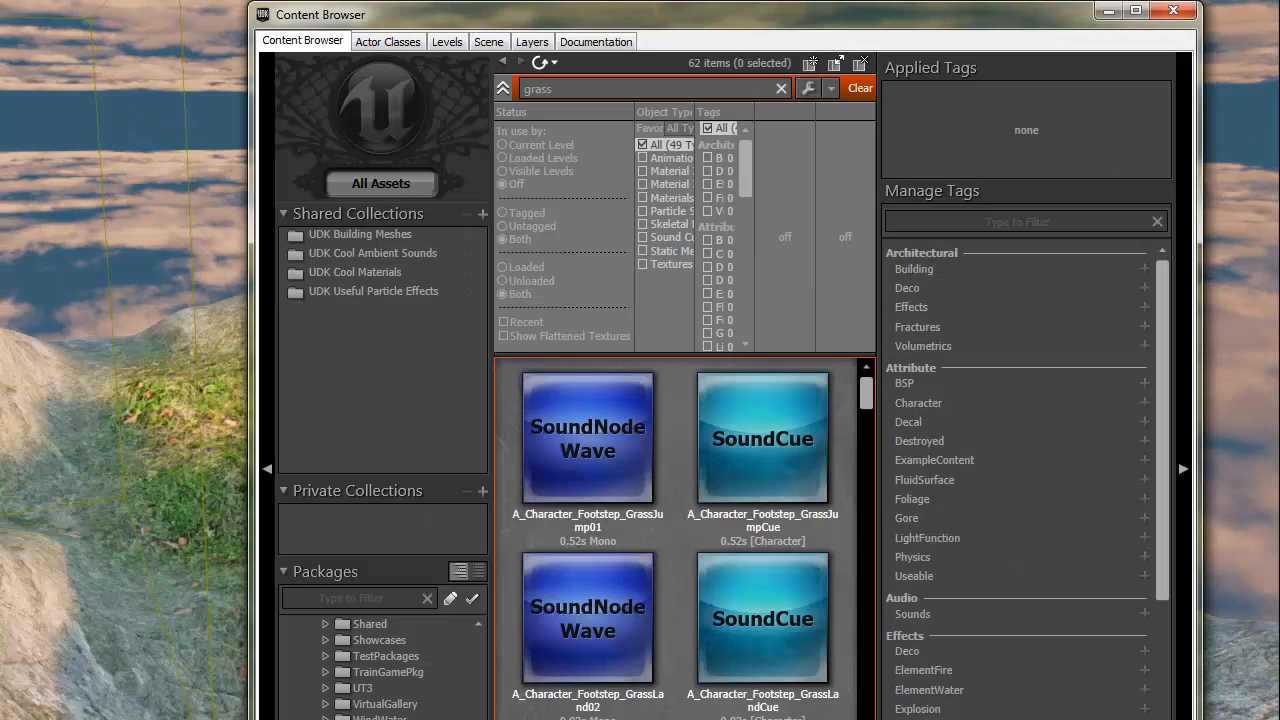
pyautogui.click(643, 251)
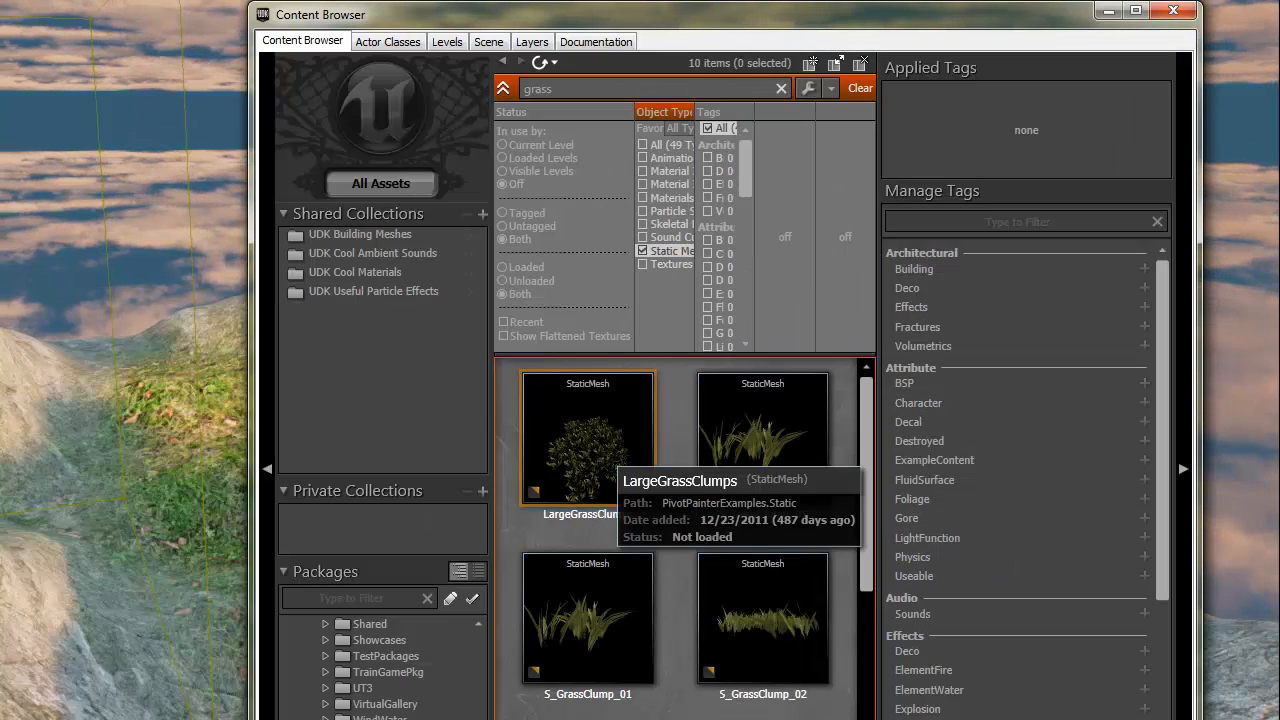
pyautogui.click(580, 420)
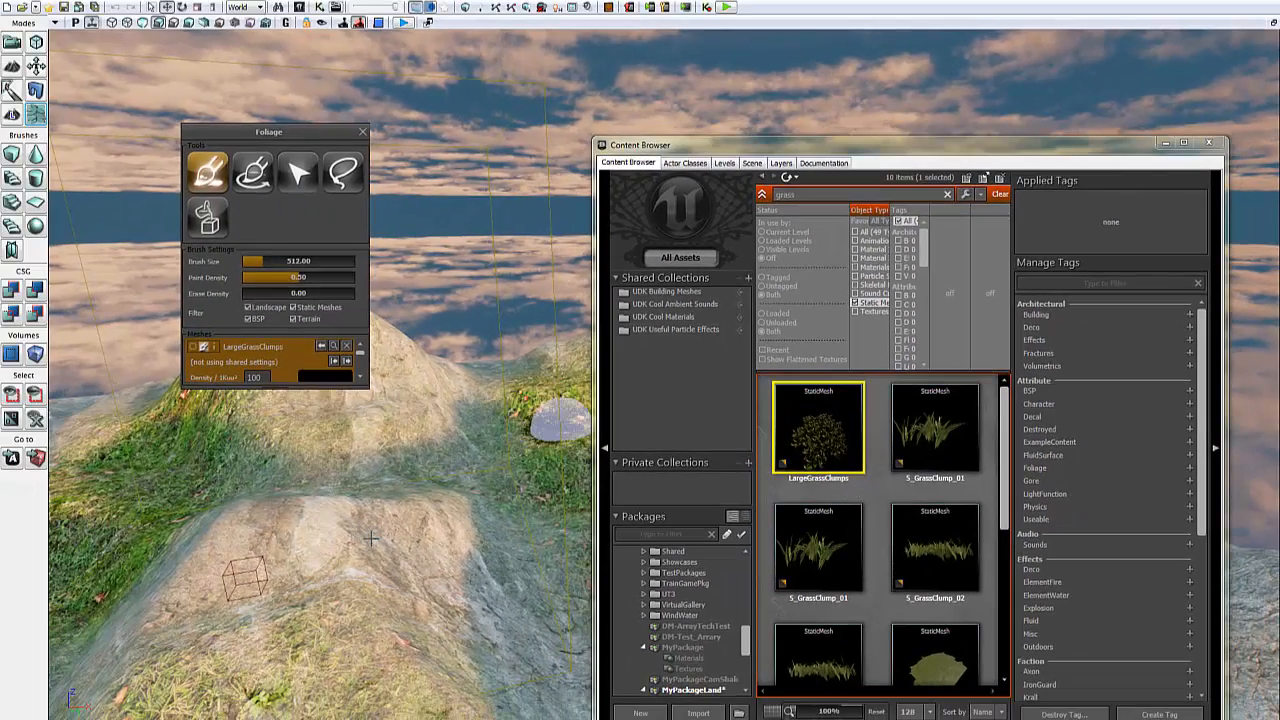
# Paint LargeGrassClumps foliage over the grassy valley with brush size 512 and paint density 0.50
pyautogui.keyDown('ctrl'); pyautogui.moveTo(560, 420); pyautogui.dragTo(482, 457); pyautogui.keyUp('ctrl')
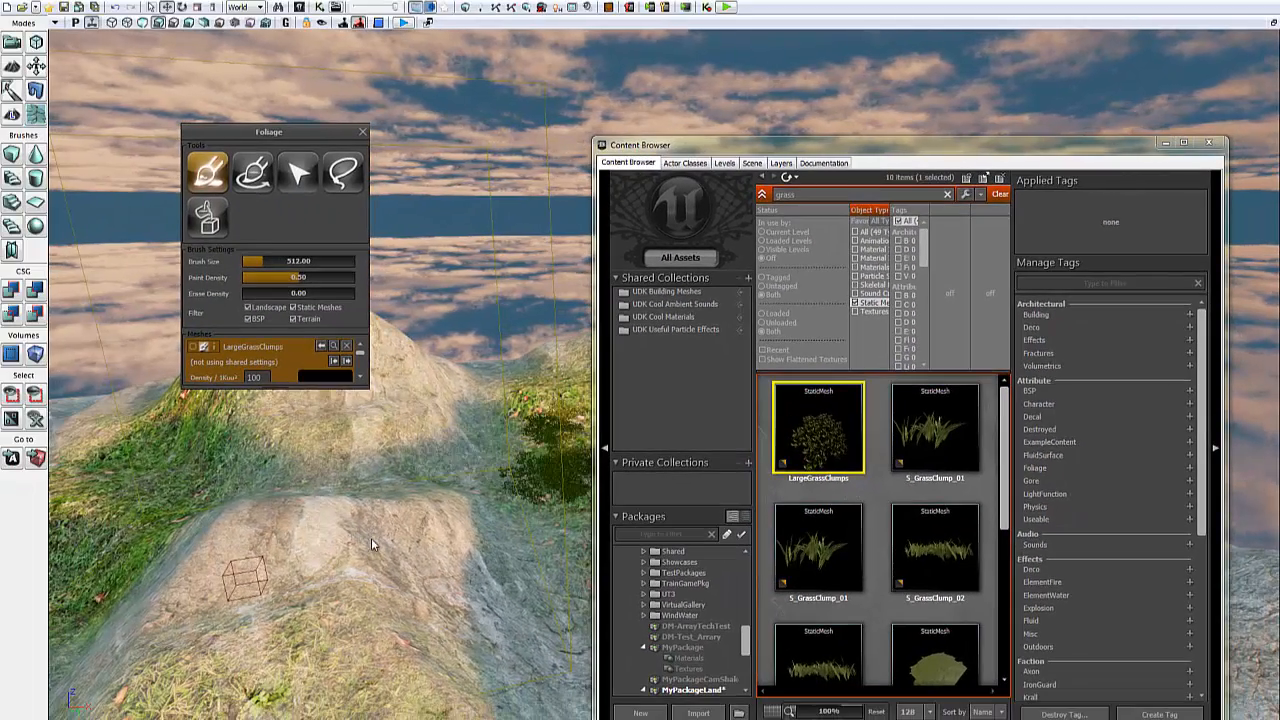
pyautogui.moveTo(745, 145); pyautogui.dragTo(1004, 170)
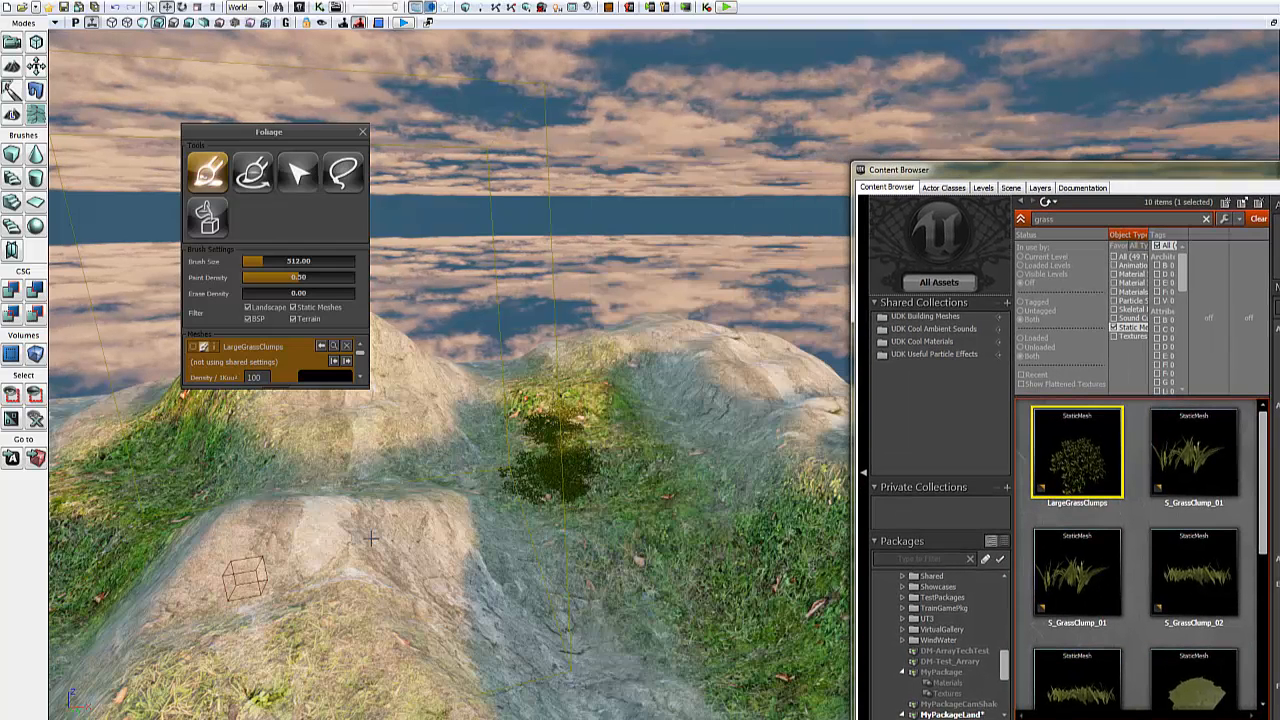
pyautogui.keyDown('ctrl'); pyautogui.moveTo(714, 537); pyautogui.dragTo(632, 420); pyautogui.keyUp('ctrl')
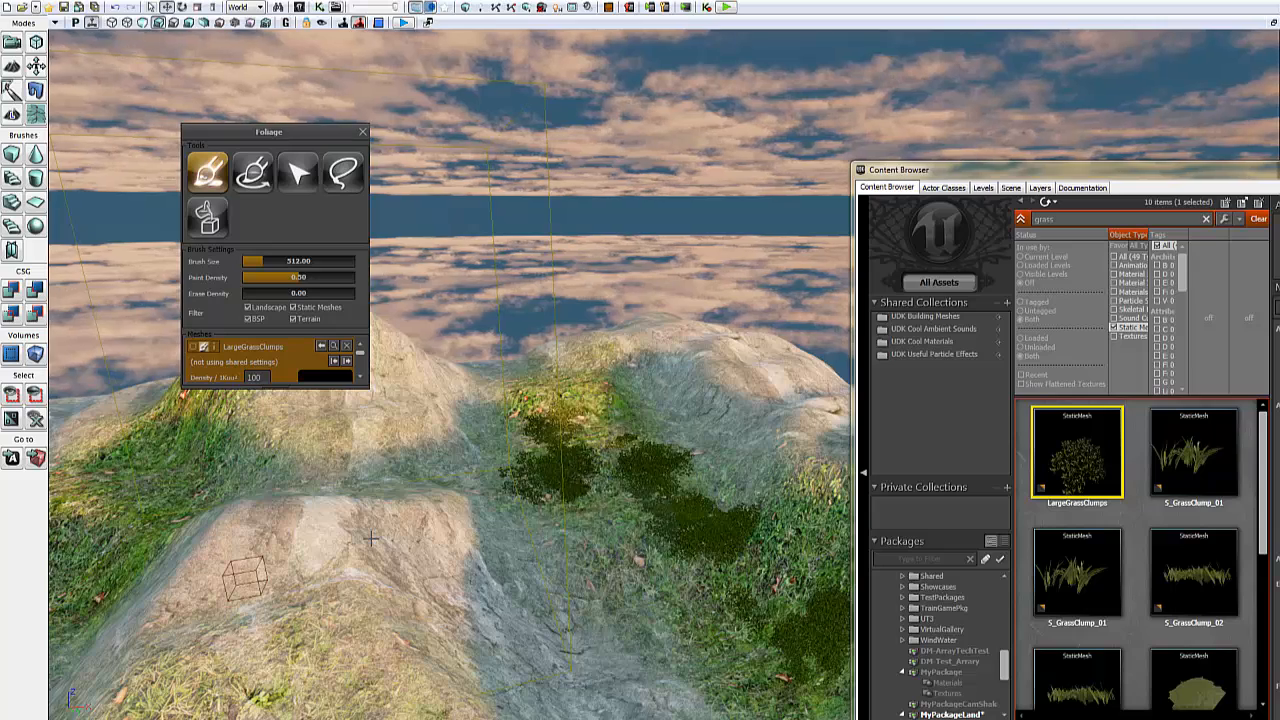
pyautogui.moveTo(371, 538); pyautogui.dragTo(371, 538, button='right')
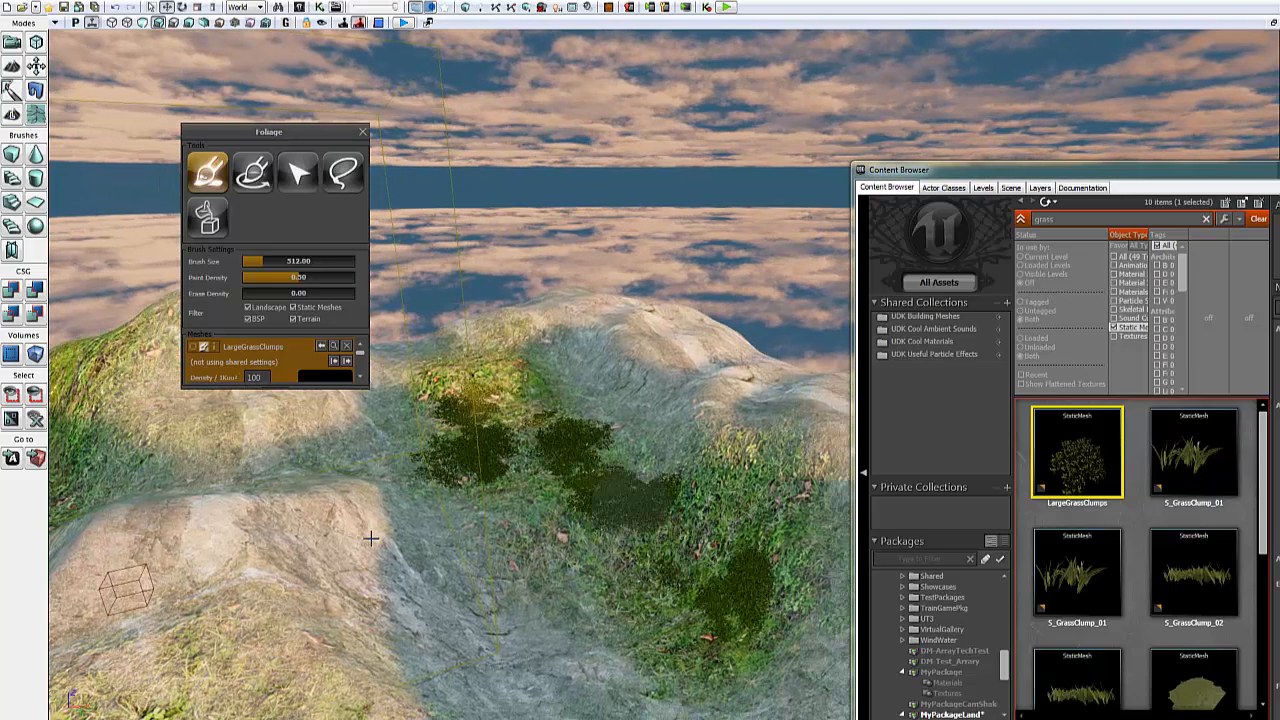